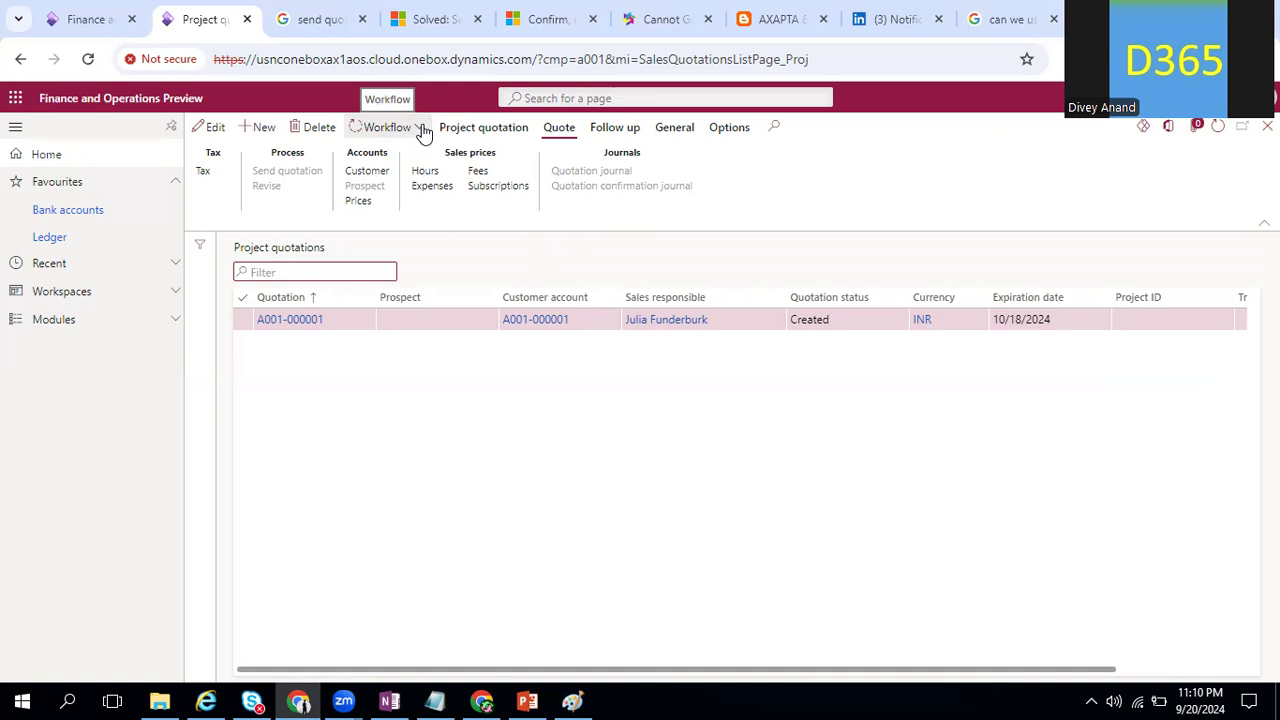
# Read through the blog post about the workflow editor not opening in D365FO, down to the command prompt fix
pyautogui.click(783, 19)
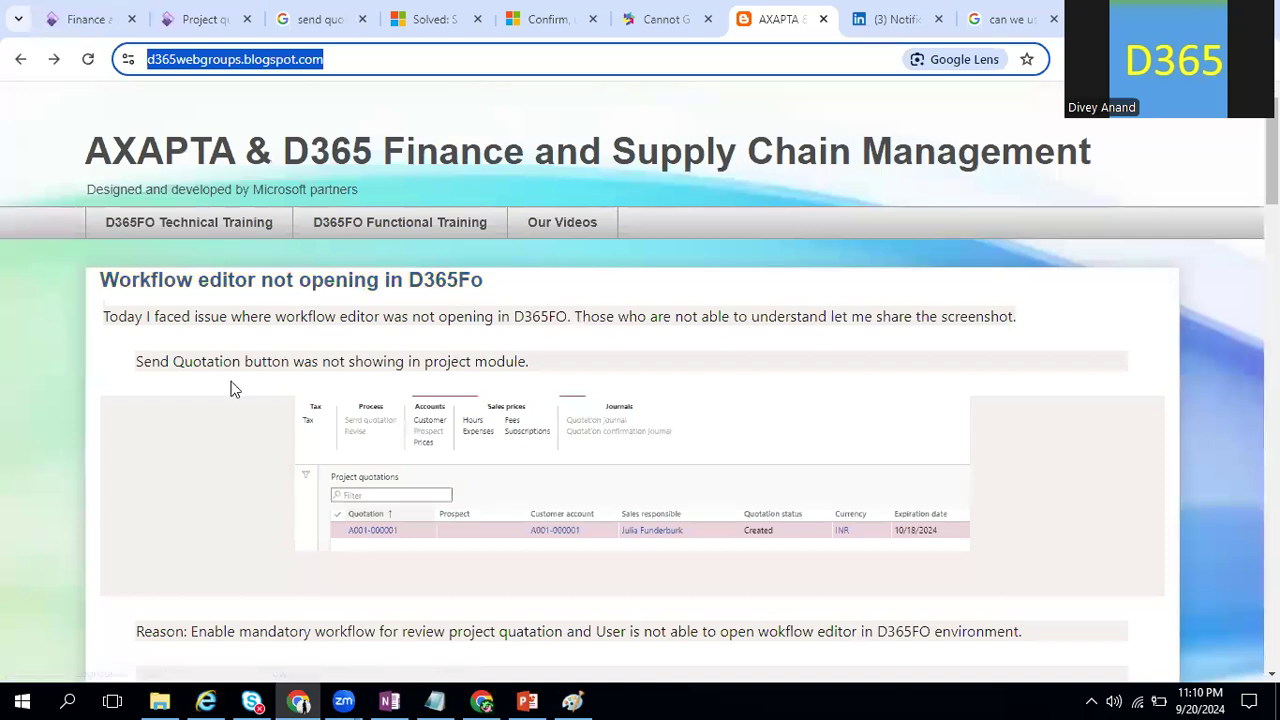
pyautogui.scroll(-7, 765, 193)
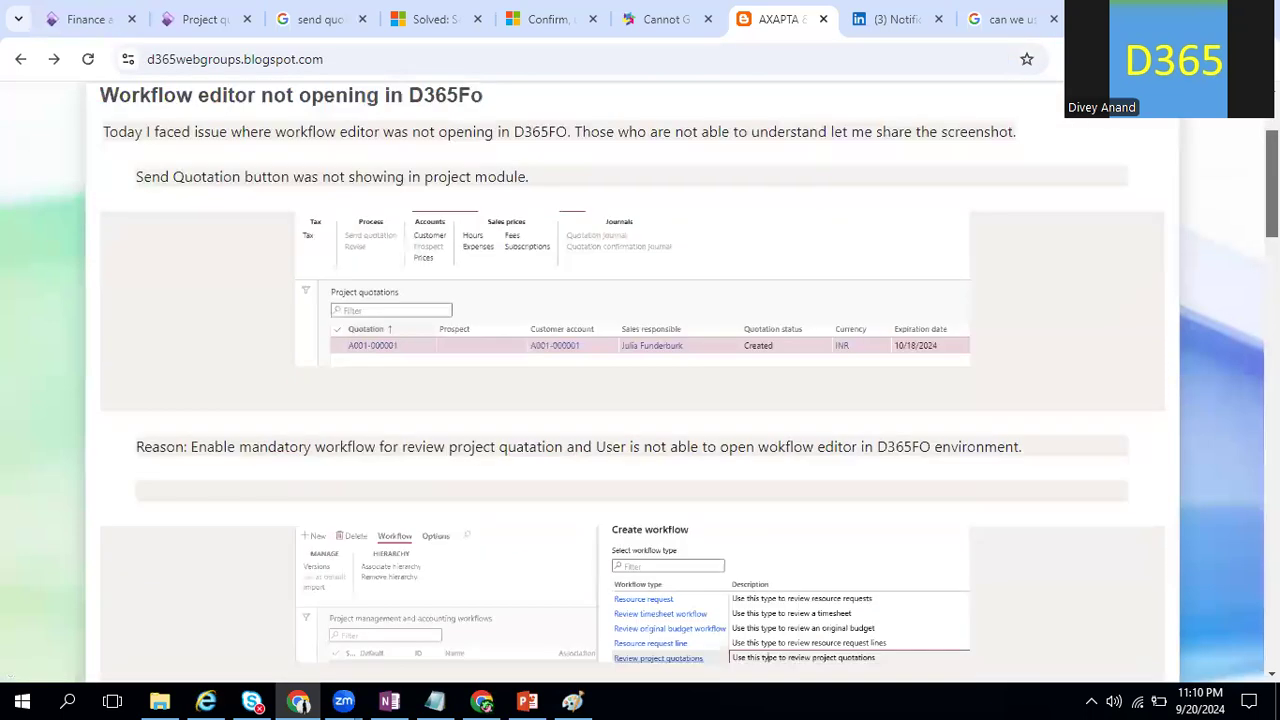
pyautogui.scroll(-2, 765, 194)
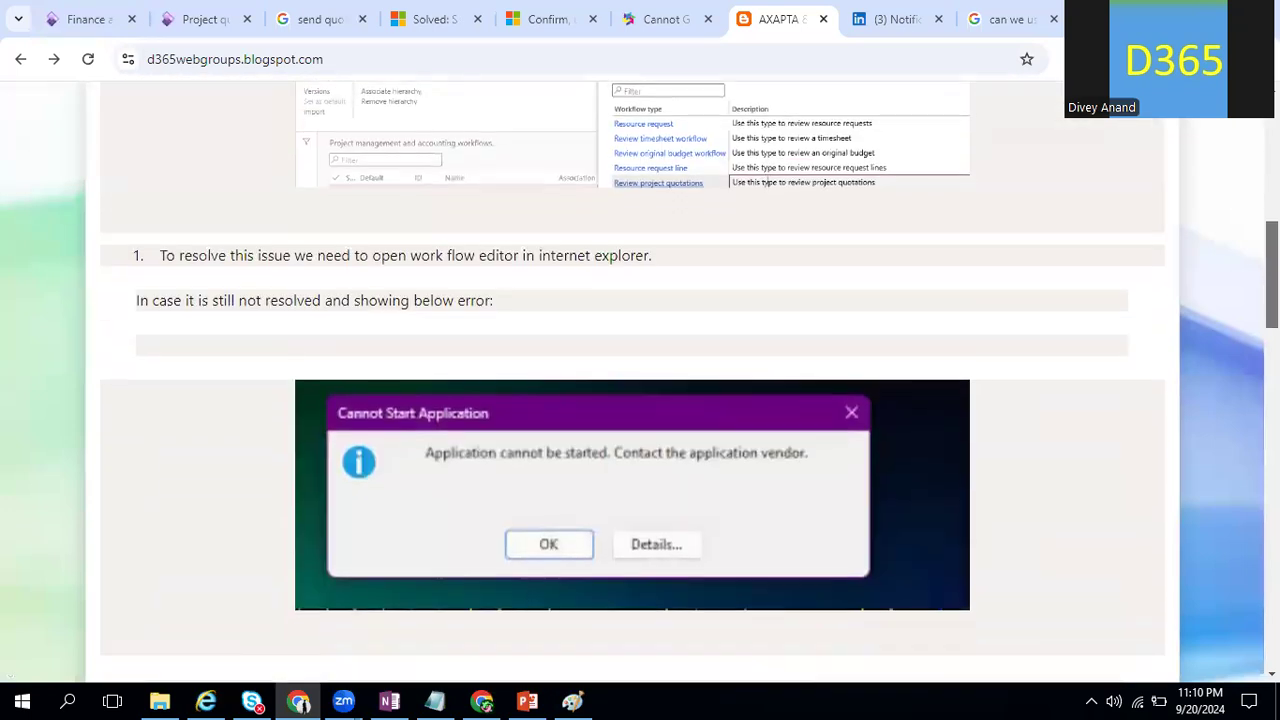
pyautogui.scroll(-5, 631, 568)
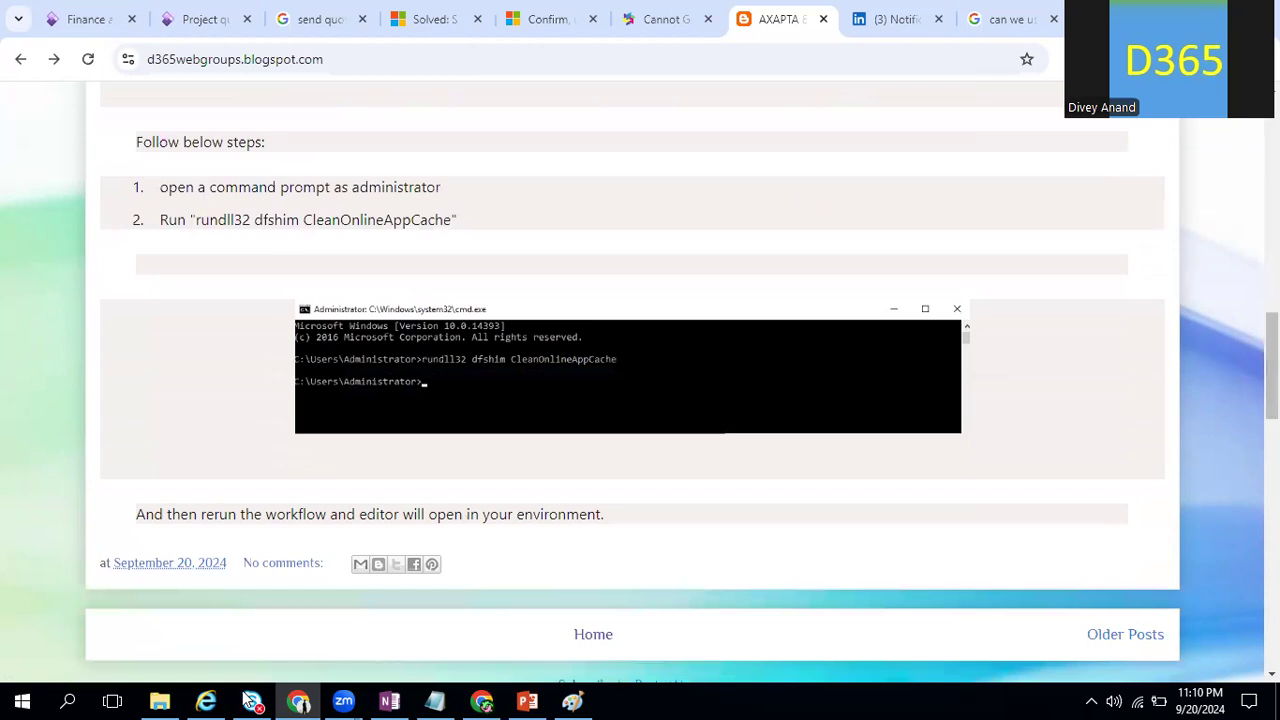
# Switch to Internet Explorer, launch the workflow editor for Review project quotations, and close it together with the Create workflow pane
pyautogui.click(207, 700)
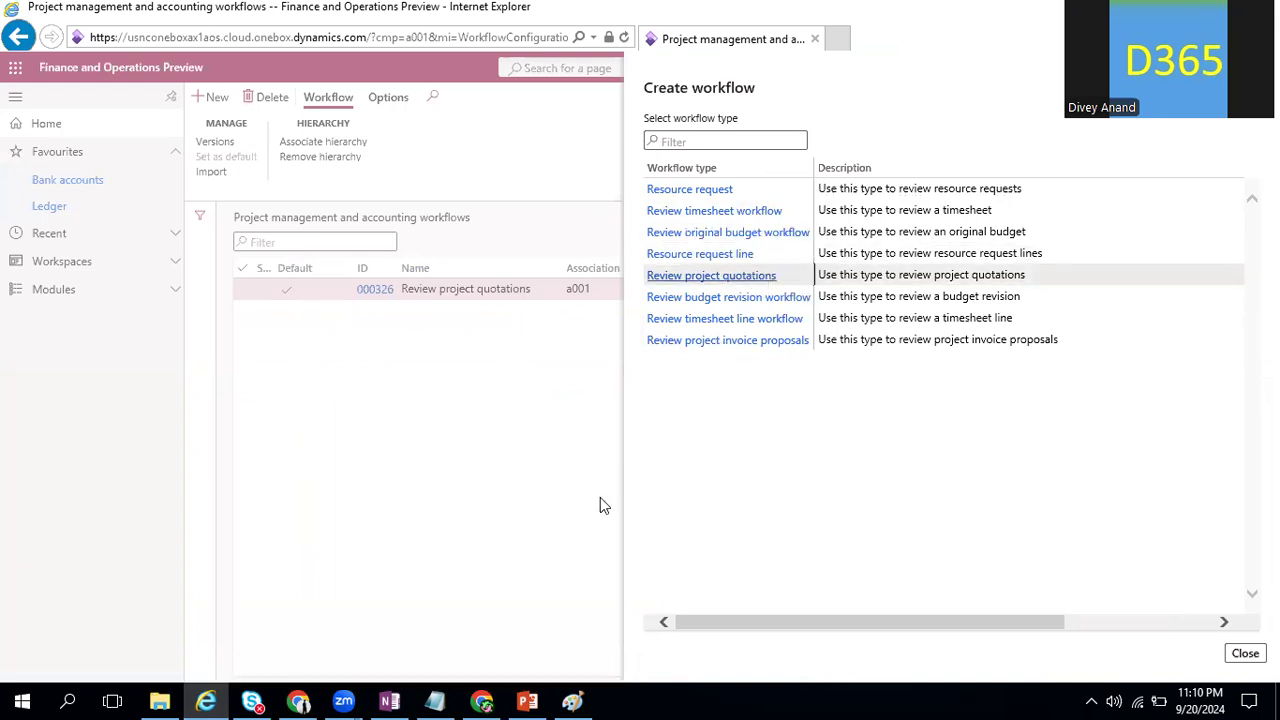
pyautogui.click(720, 276)
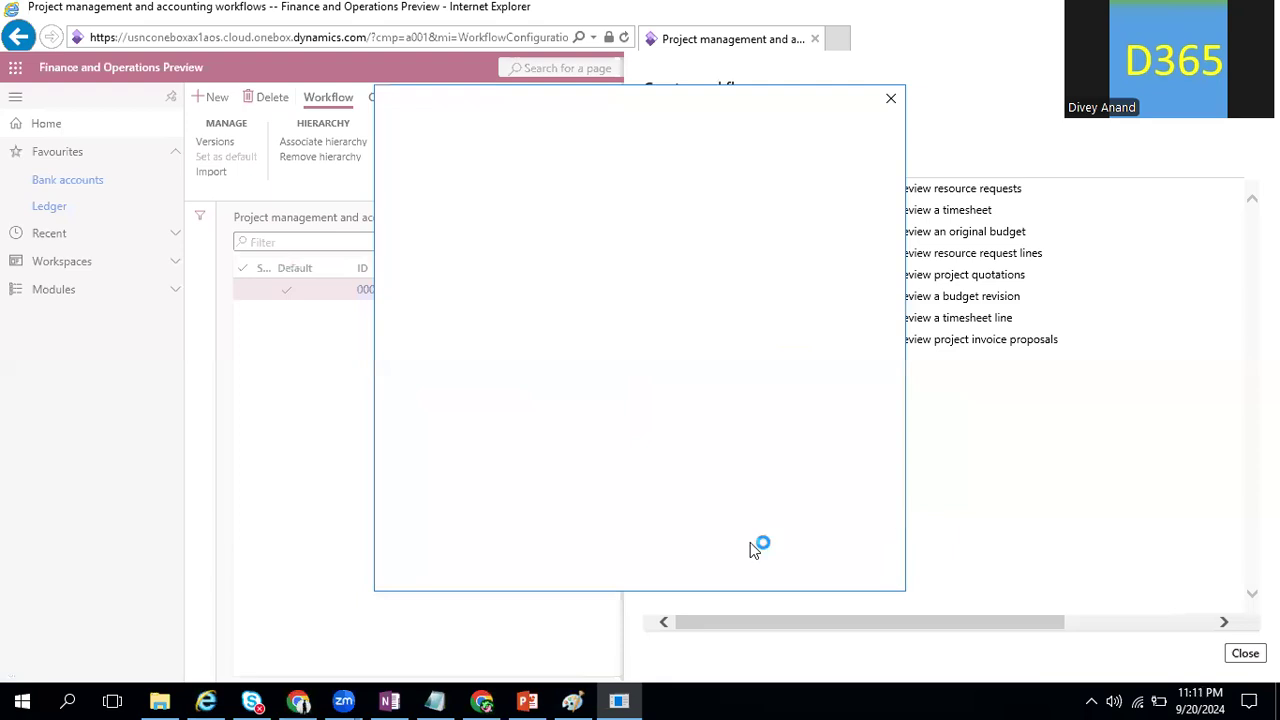
pyautogui.click(890, 100)
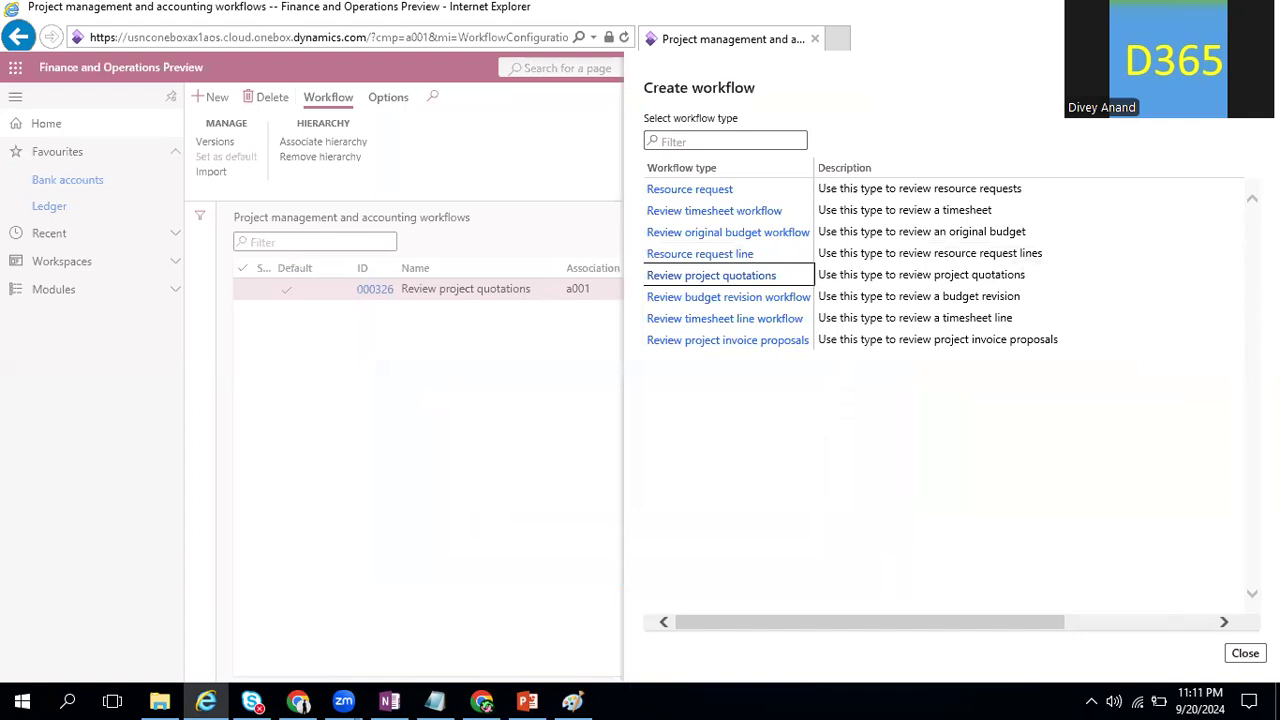
pyautogui.click(554, 144)
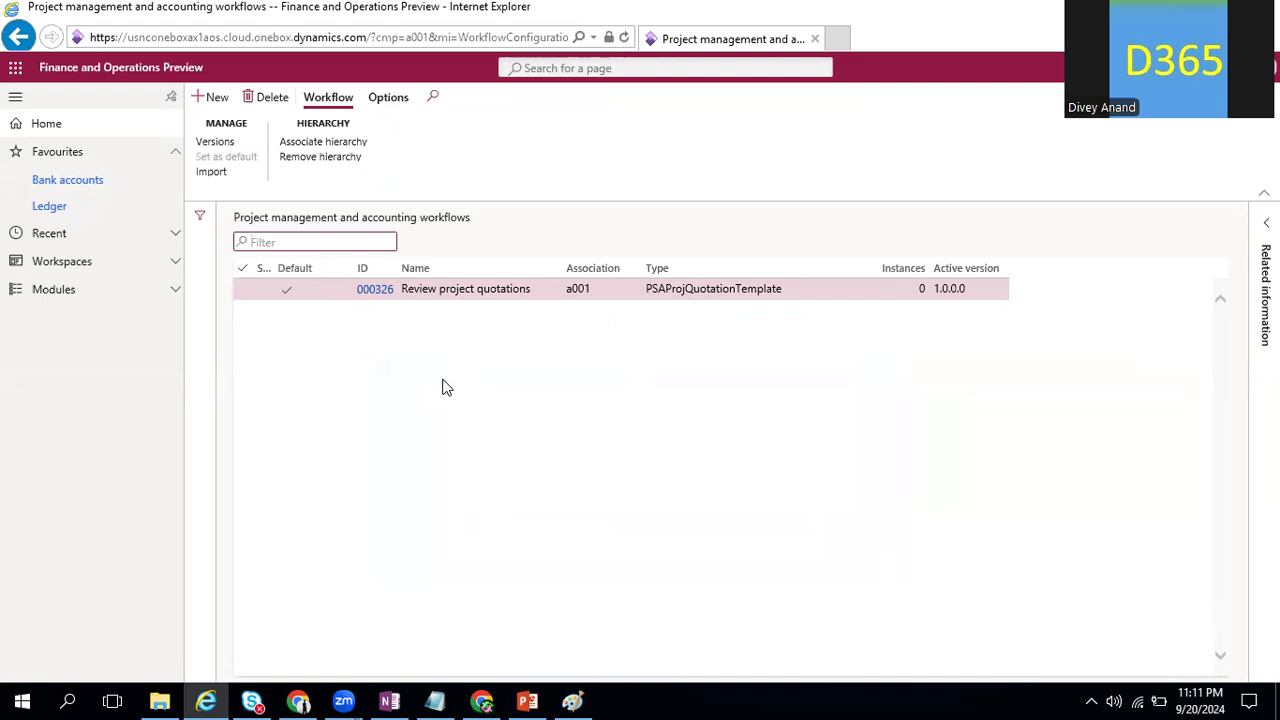
# Return to the blog post in Chrome and review its reason for the issue and the resolution steps
pyautogui.hotkey('alt', 'Tab')
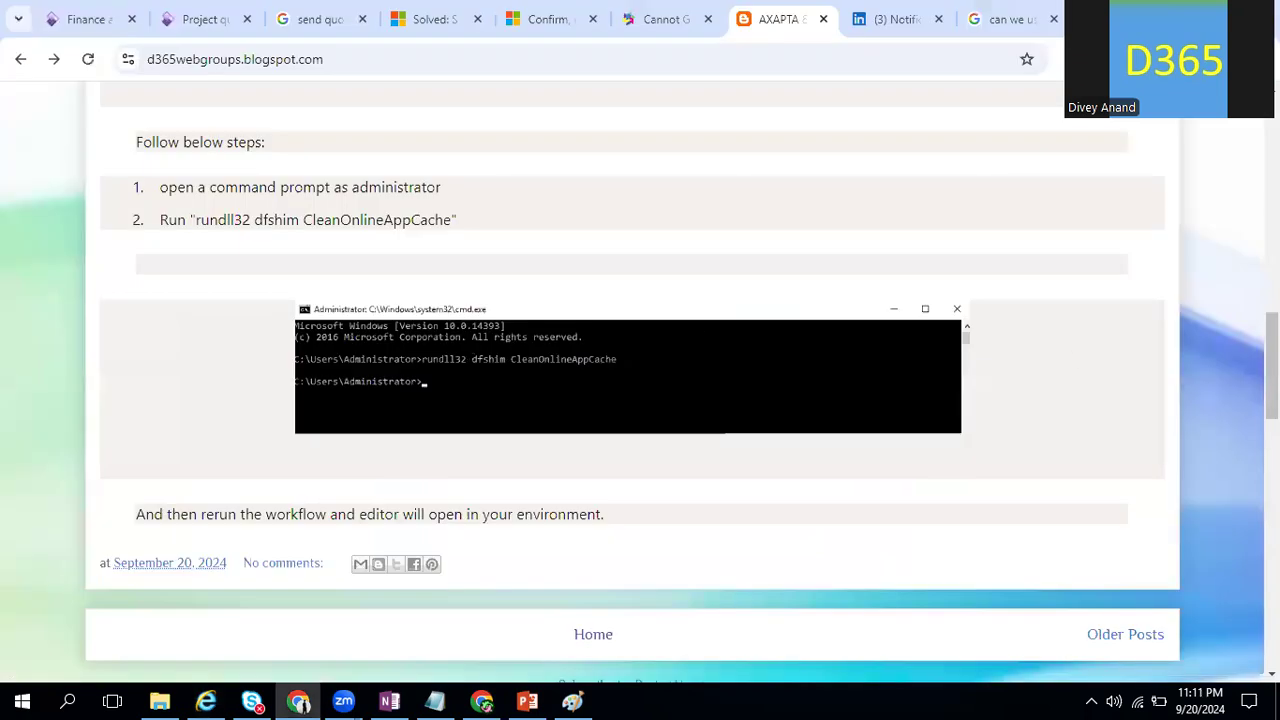
pyautogui.scroll(4, 640, 380)
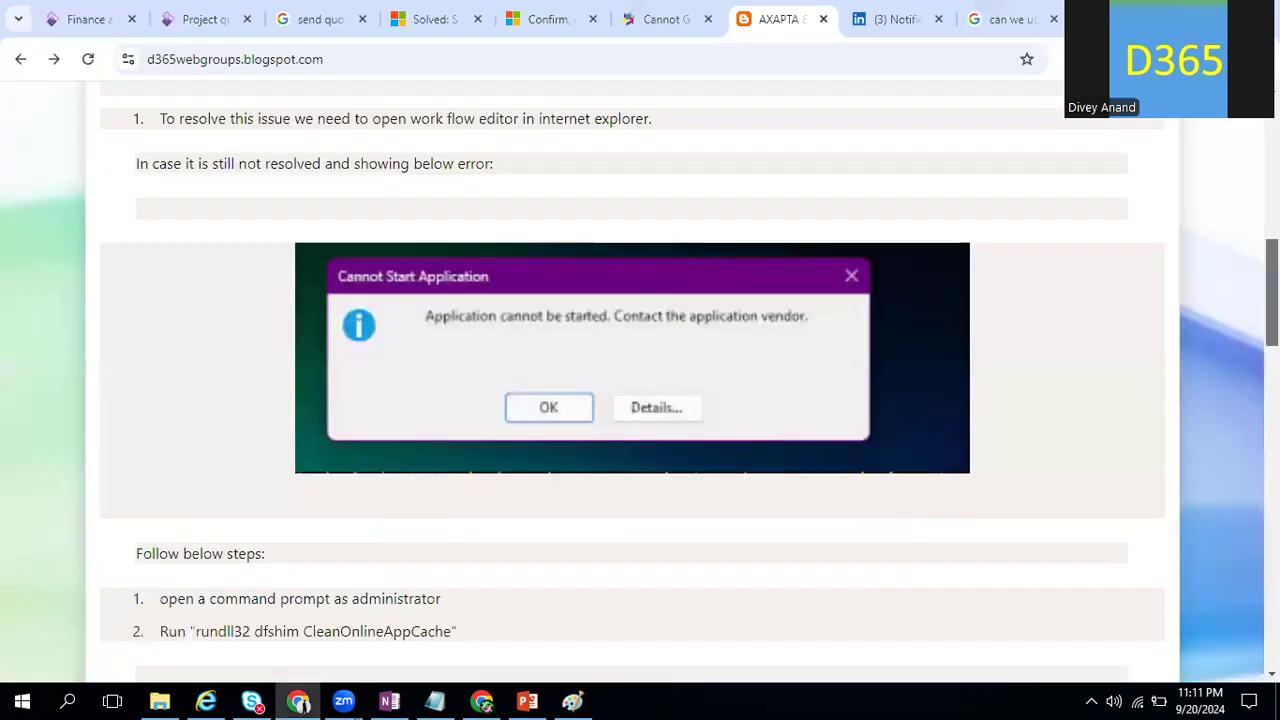
pyautogui.scroll(3, 640, 380)
pyautogui.scroll(1, 640, 380)
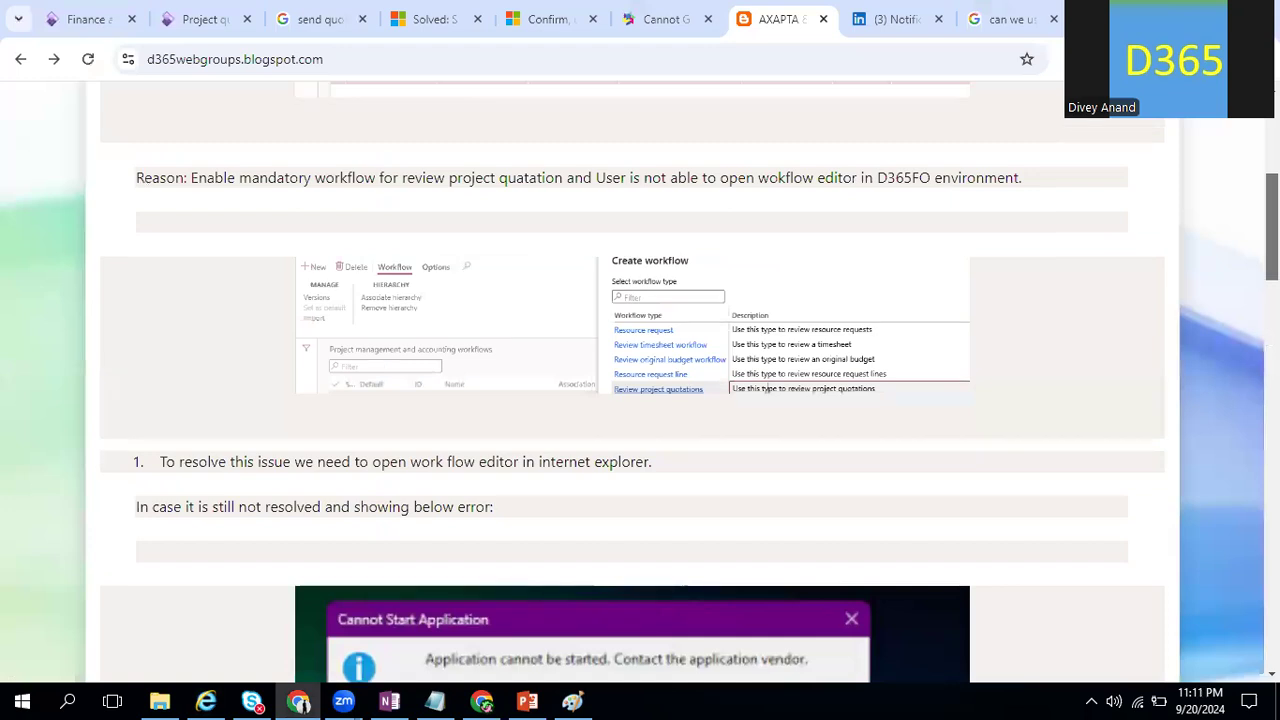
pyautogui.scroll(-4, 765, 388)
pyautogui.scroll(10, 640, 380)
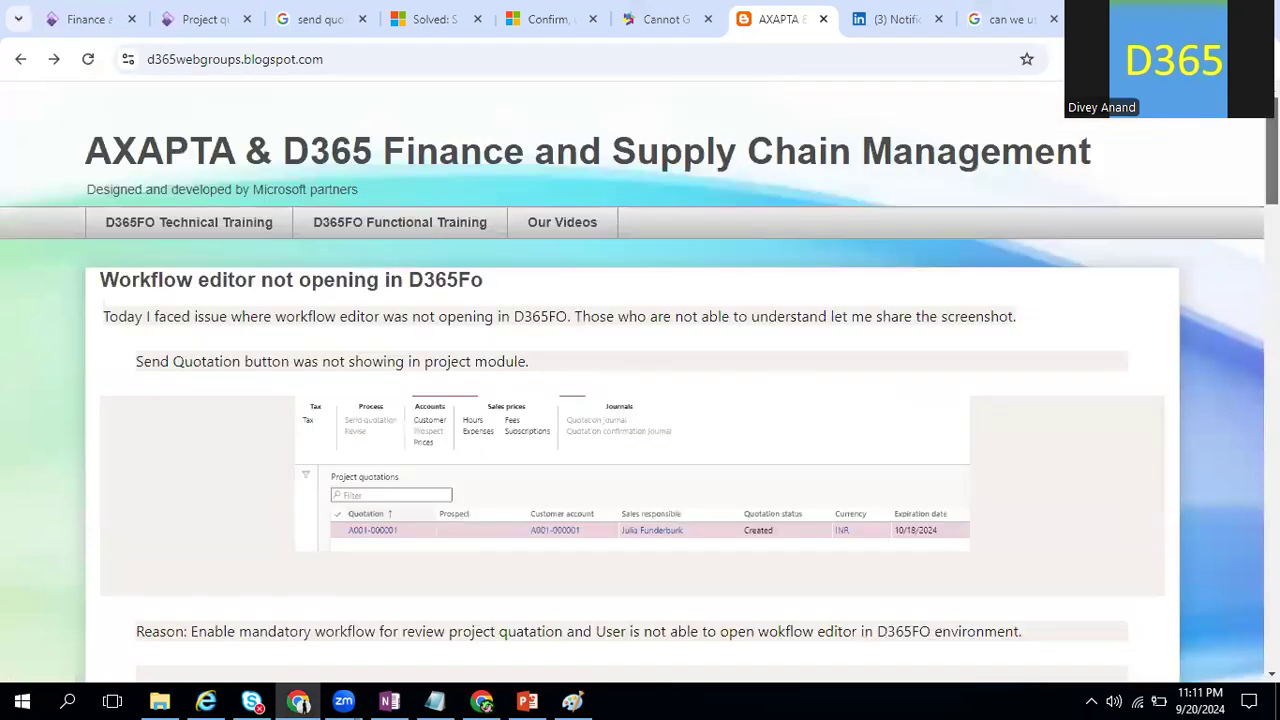
# Submit the project quotation in the Project quotations list to the workflow with the comment "Approve Project Quotation"
pyautogui.click(65, 10)
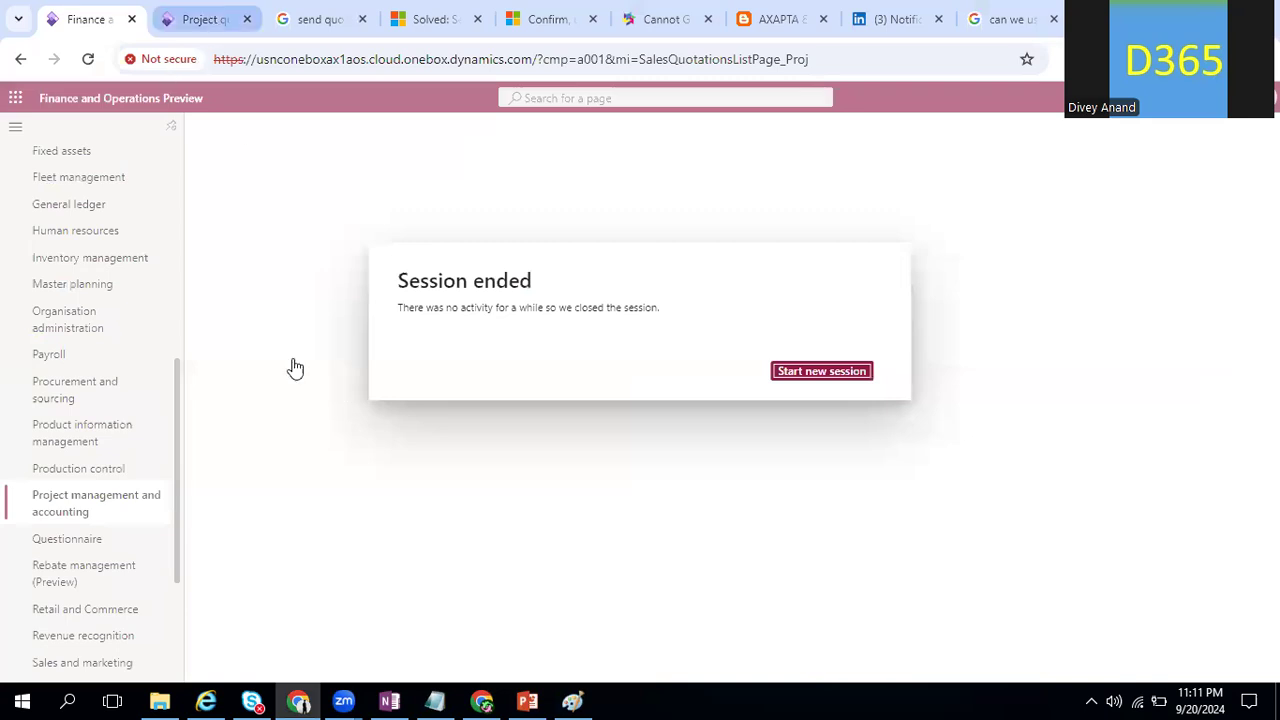
pyautogui.hotkey('ctrl', 'Tab')
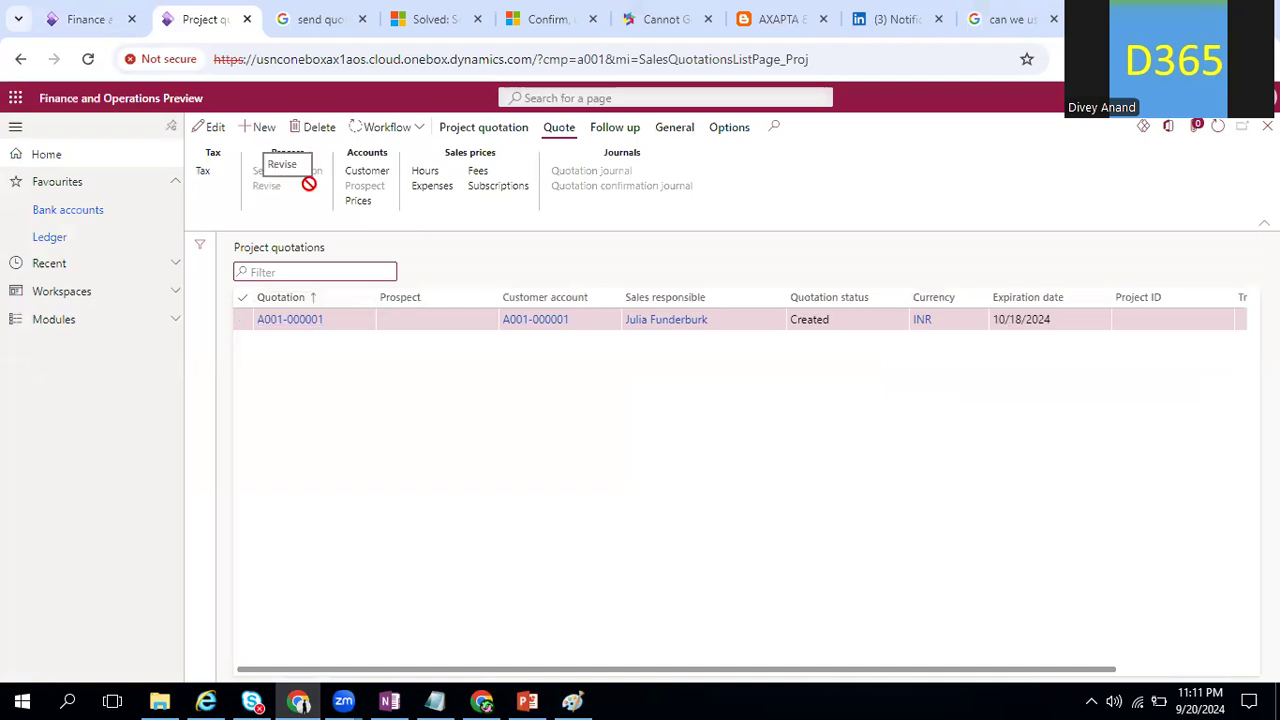
pyautogui.click(417, 130)
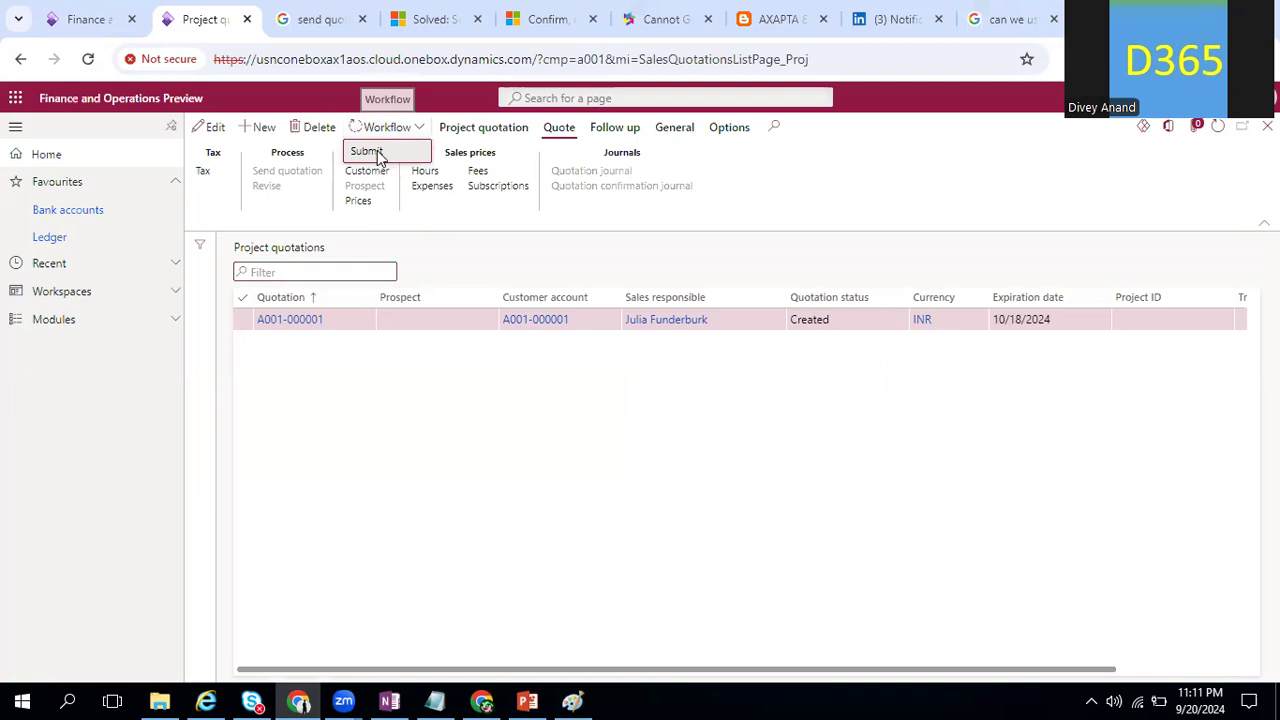
pyautogui.click(379, 156)
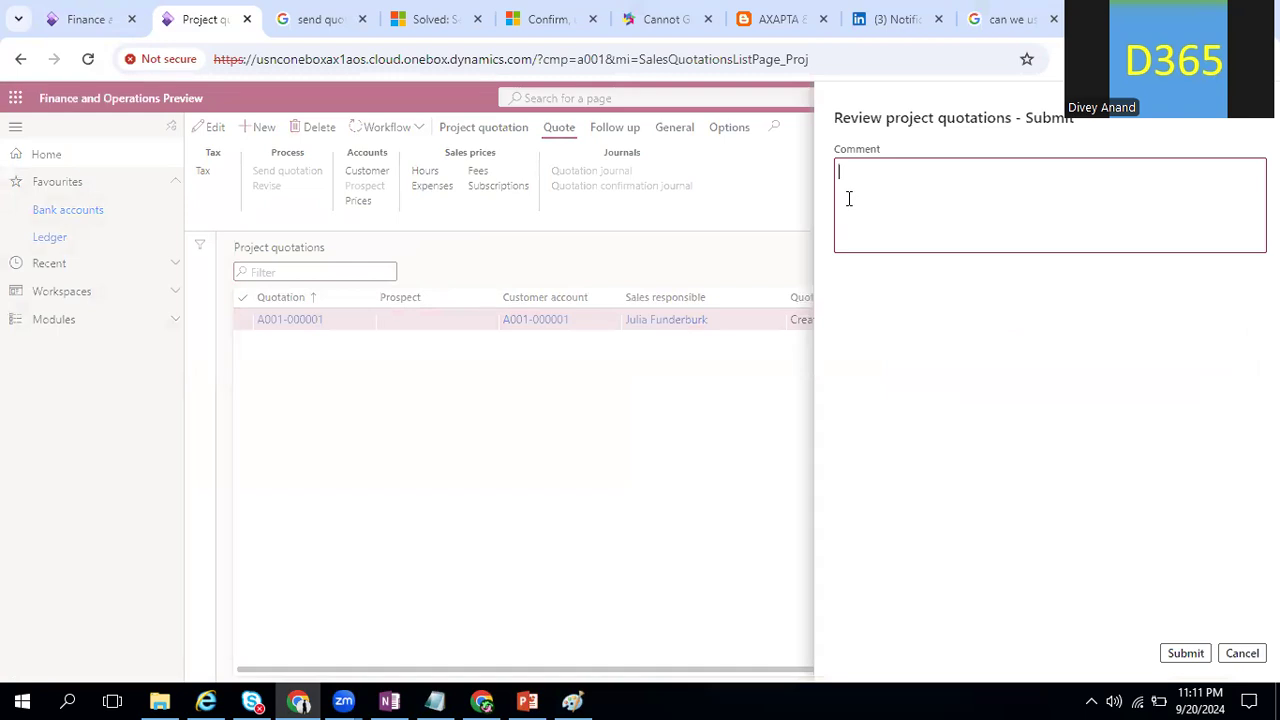
pyautogui.write('Approve Project Quotation')
pyautogui.press('Tab')
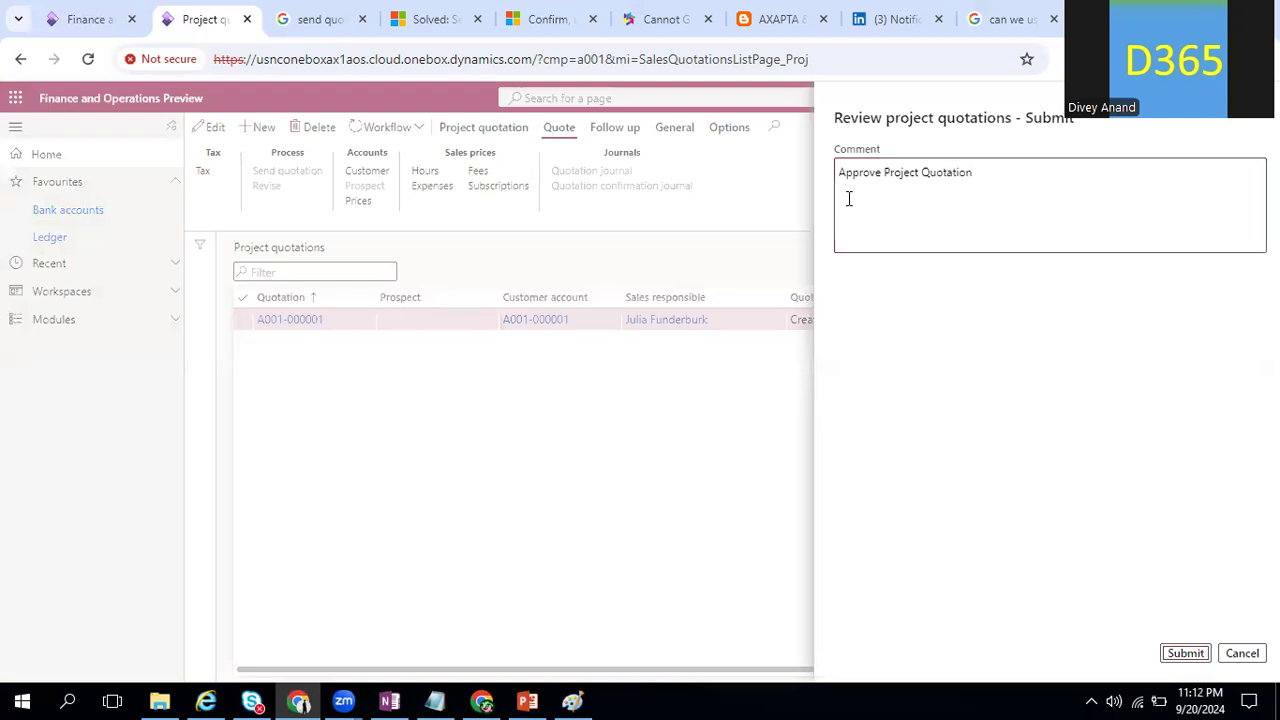
pyautogui.click(1188, 653)
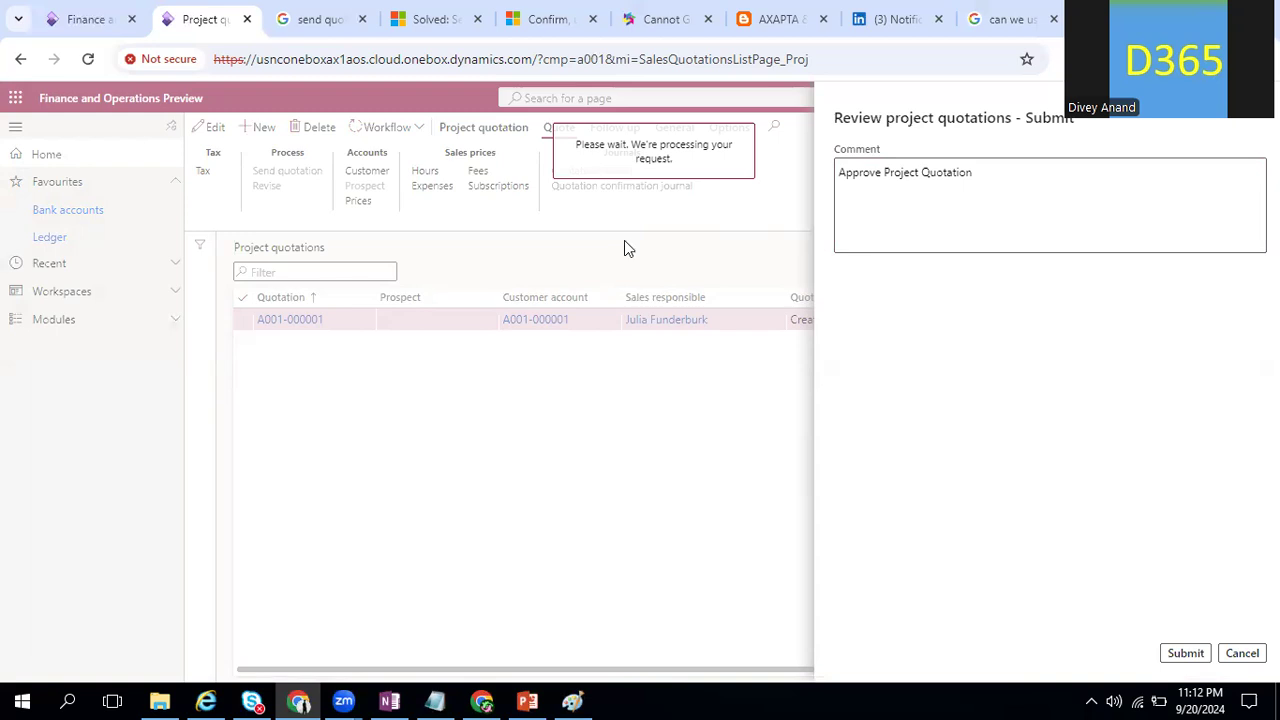
# Examine the quotation status and the workflow, project quotation, quote and follow-up actions available for the submitted quotation
pyautogui.click(419, 129)
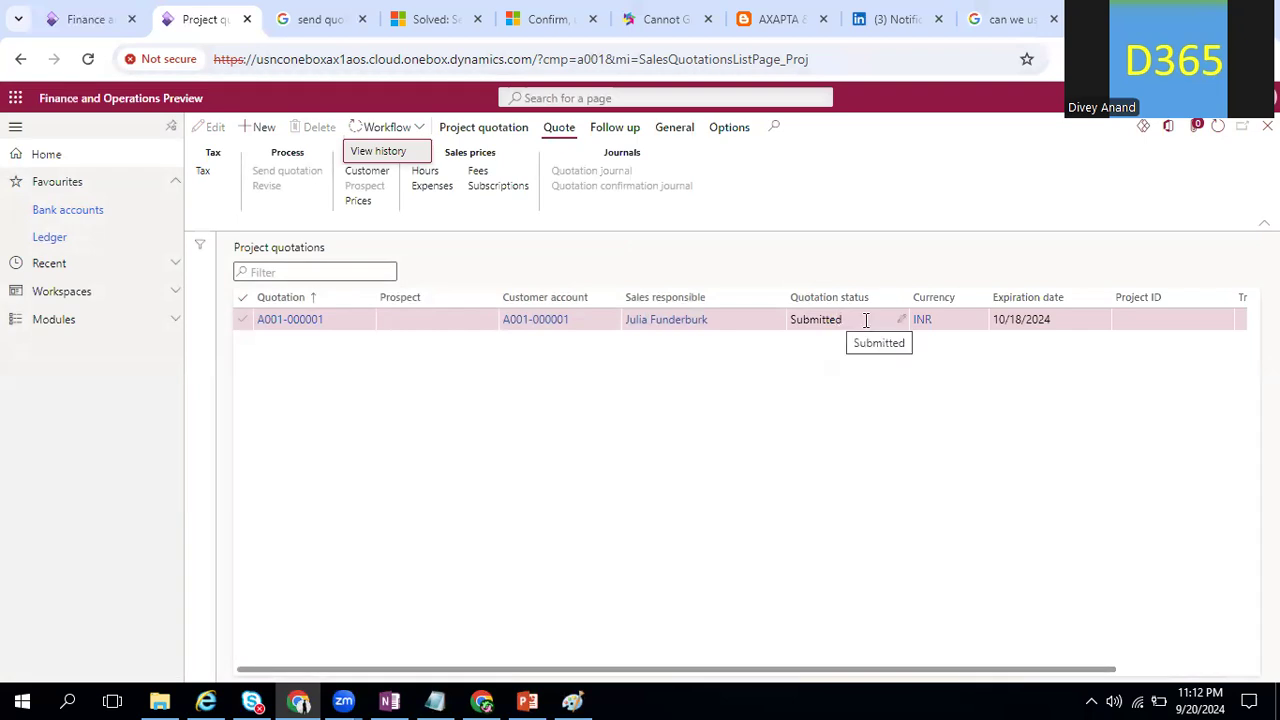
pyautogui.click(780, 199)
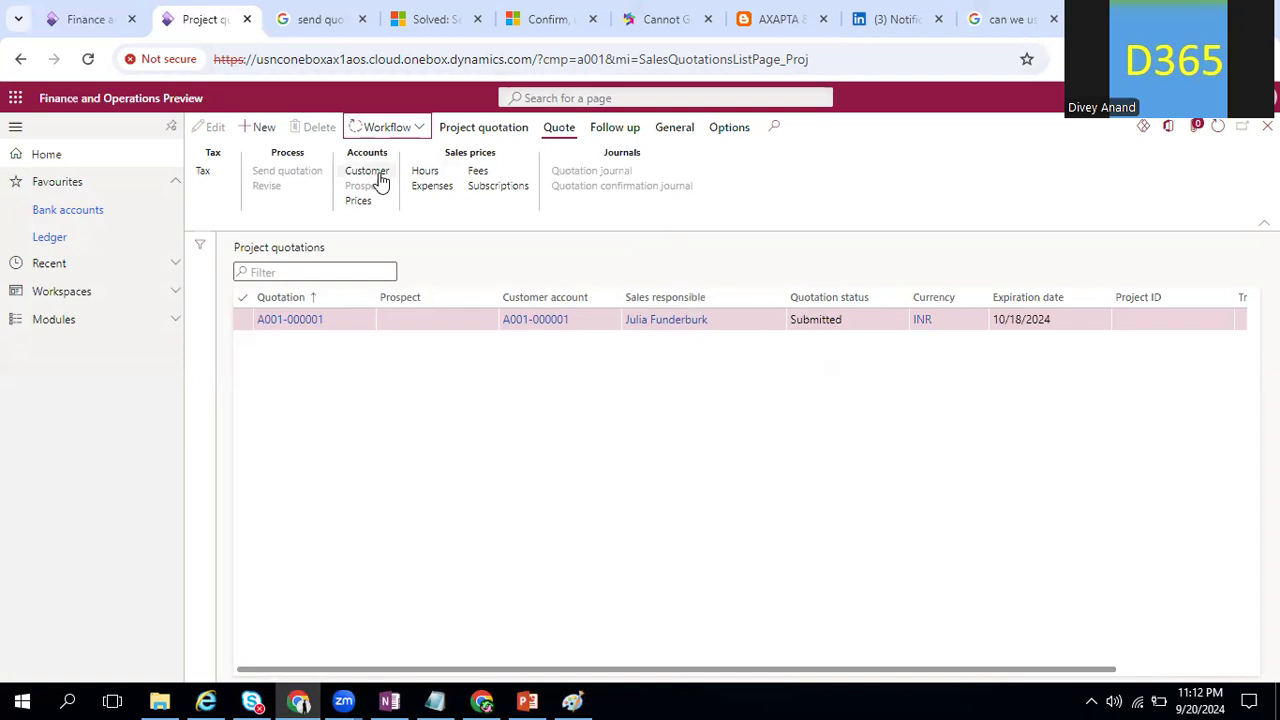
pyautogui.click(504, 128)
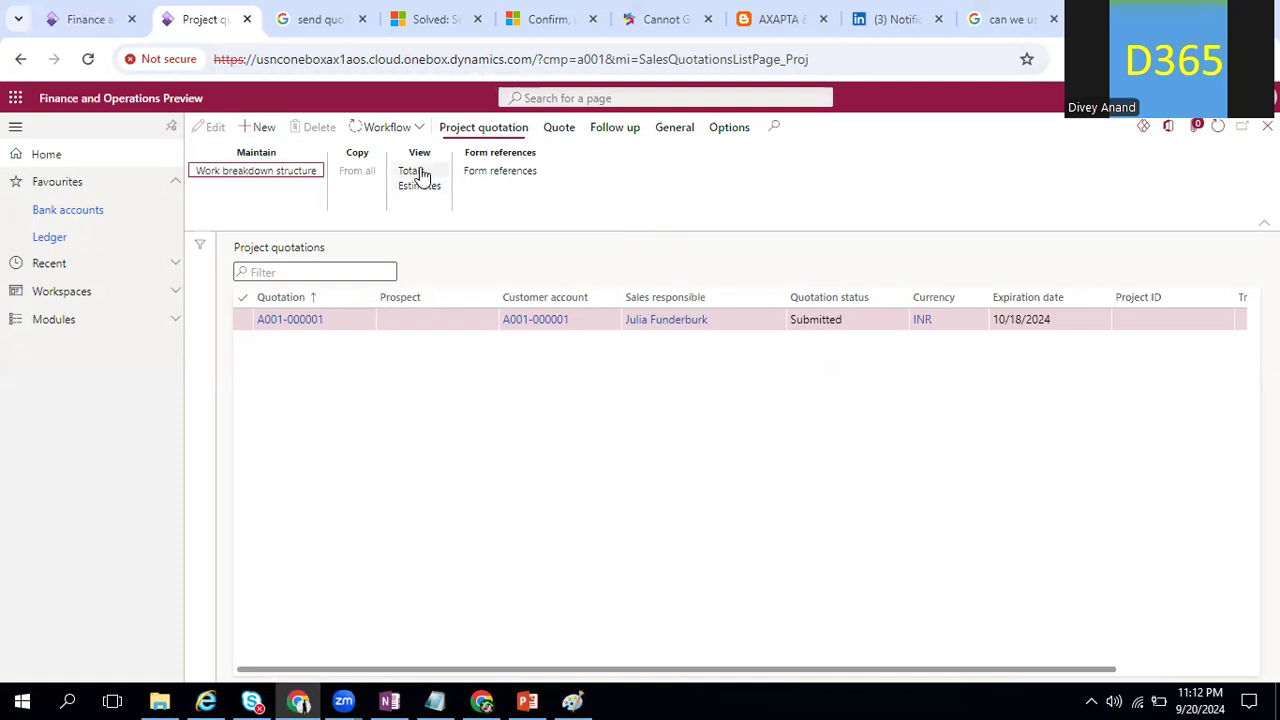
pyautogui.click(562, 130)
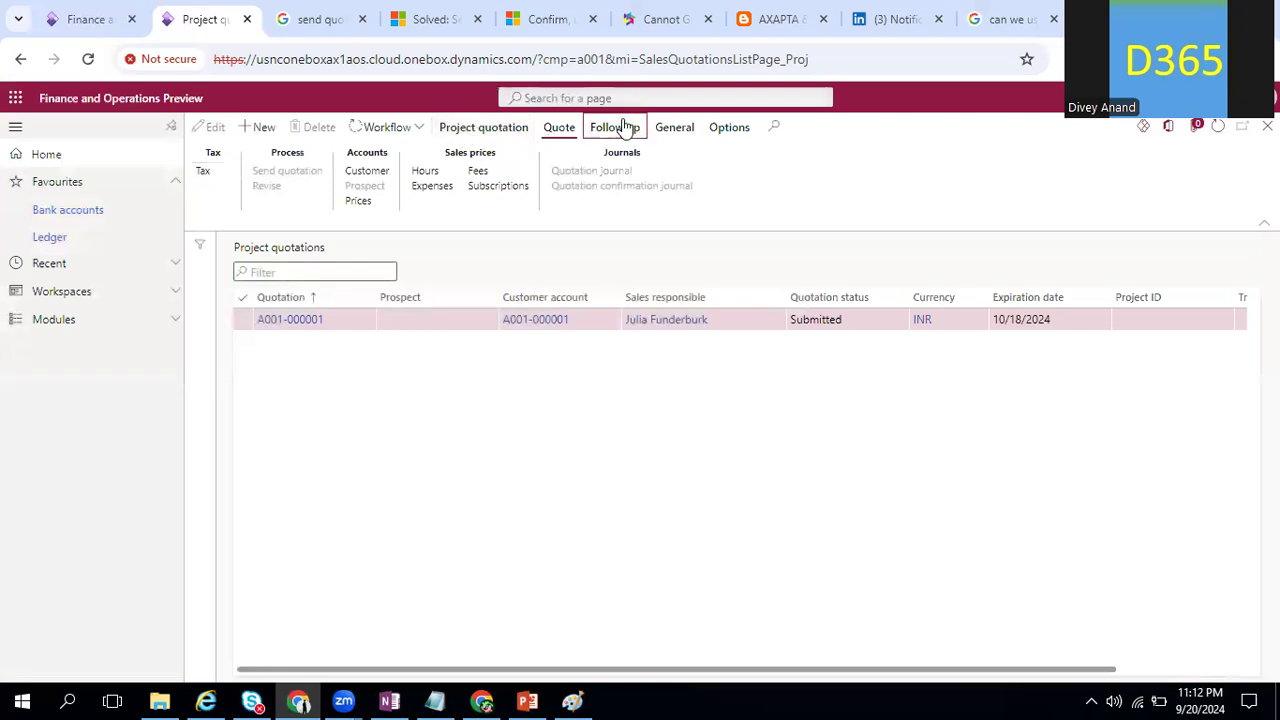
pyautogui.click(625, 127)
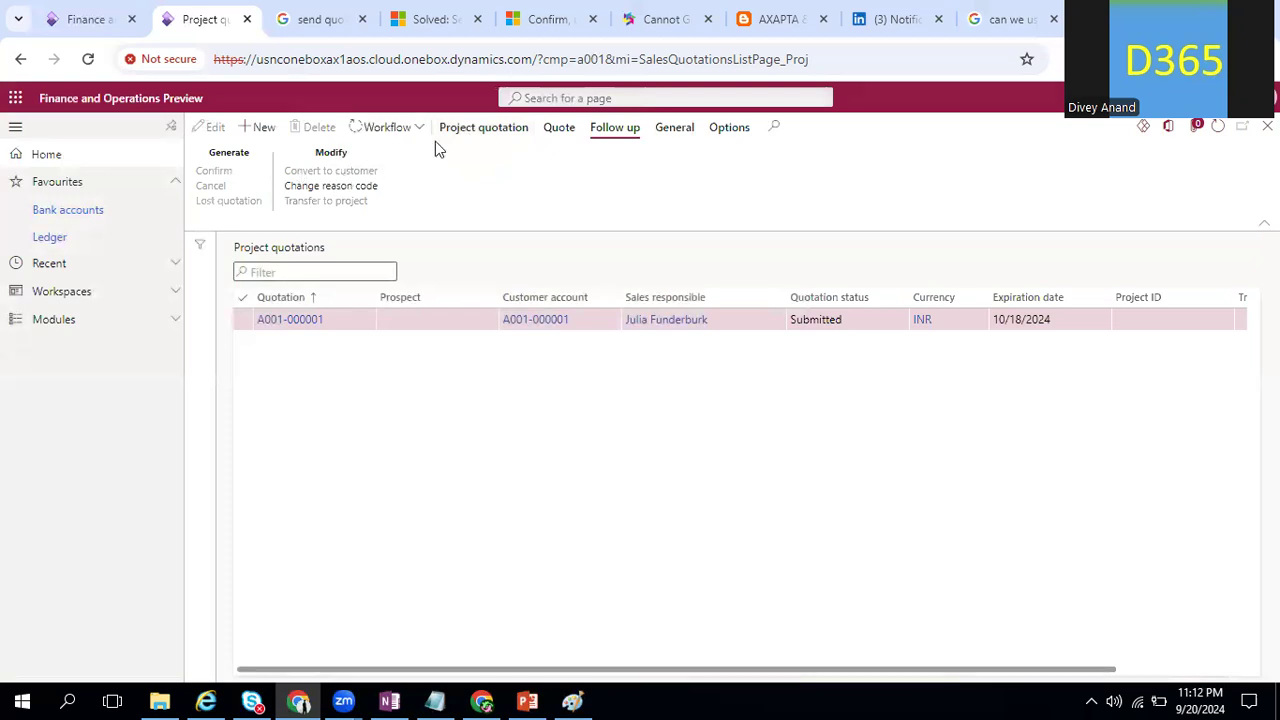
# Open the submitted quotation's workflow history and start a new session in the expired Finance and Operations browser tab
pyautogui.click(400, 130)
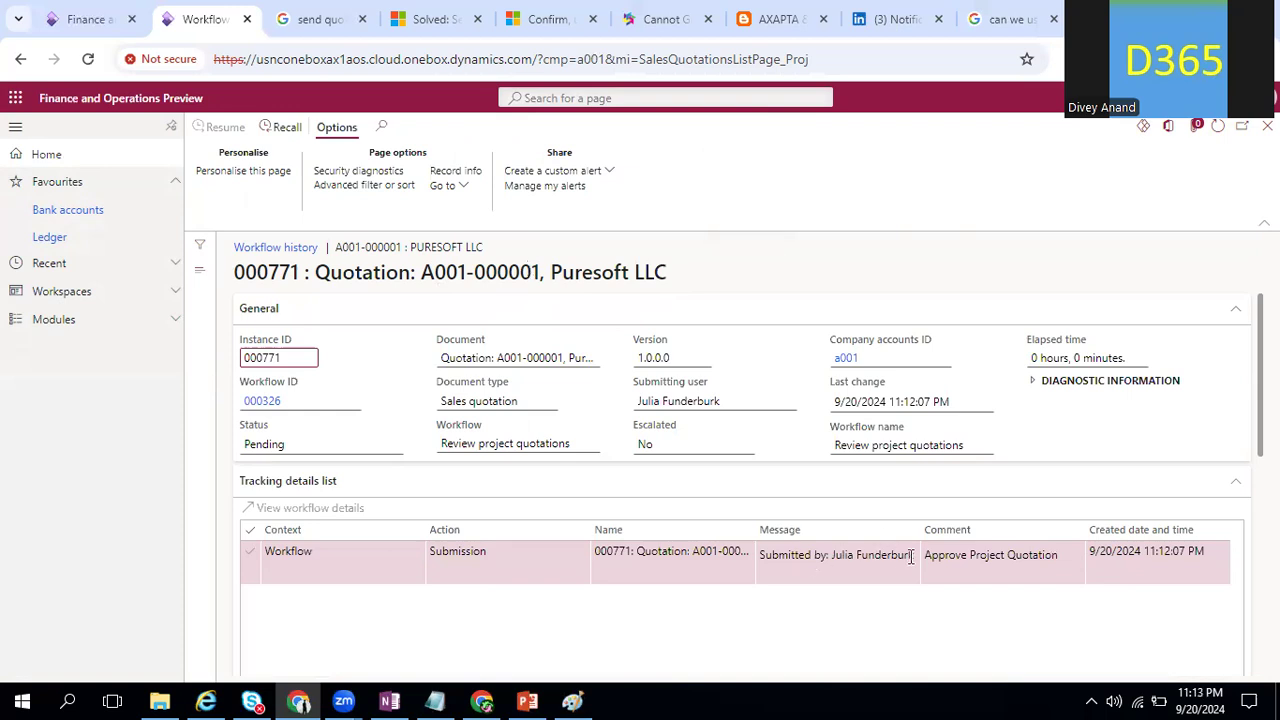
pyautogui.rightClick(188, 18)
pyautogui.click(98, 18)
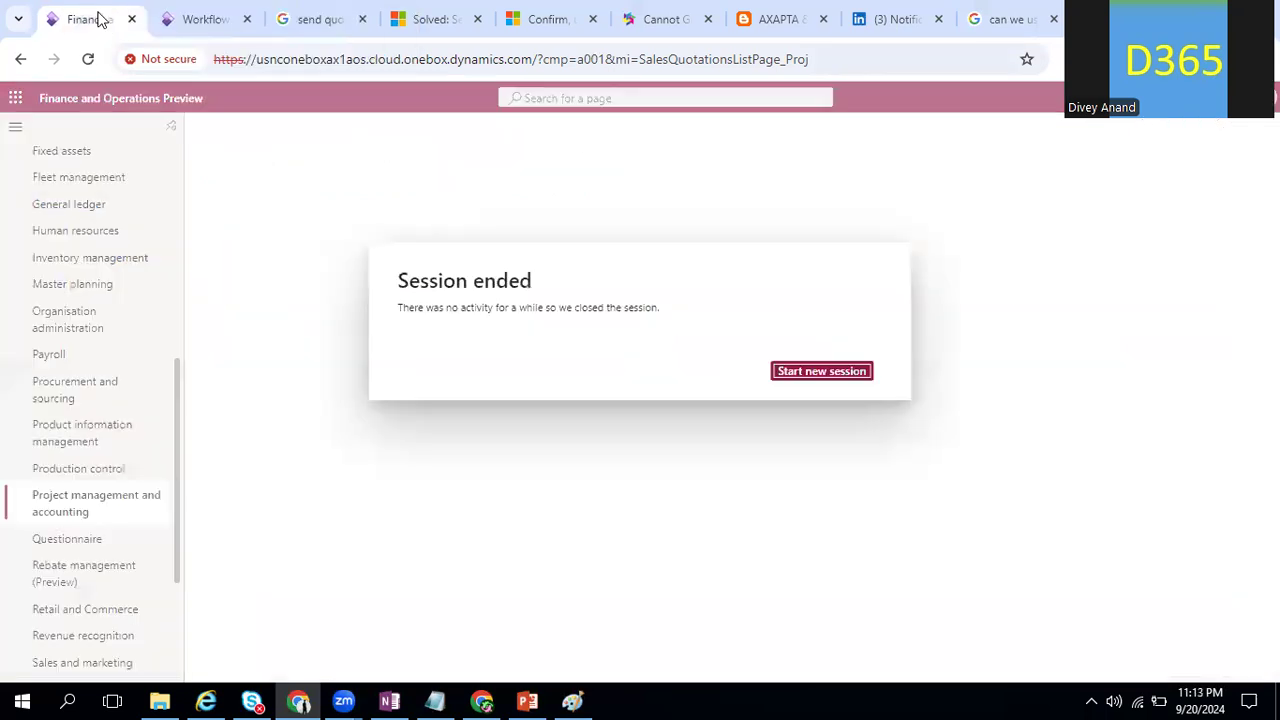
pyautogui.click(822, 373)
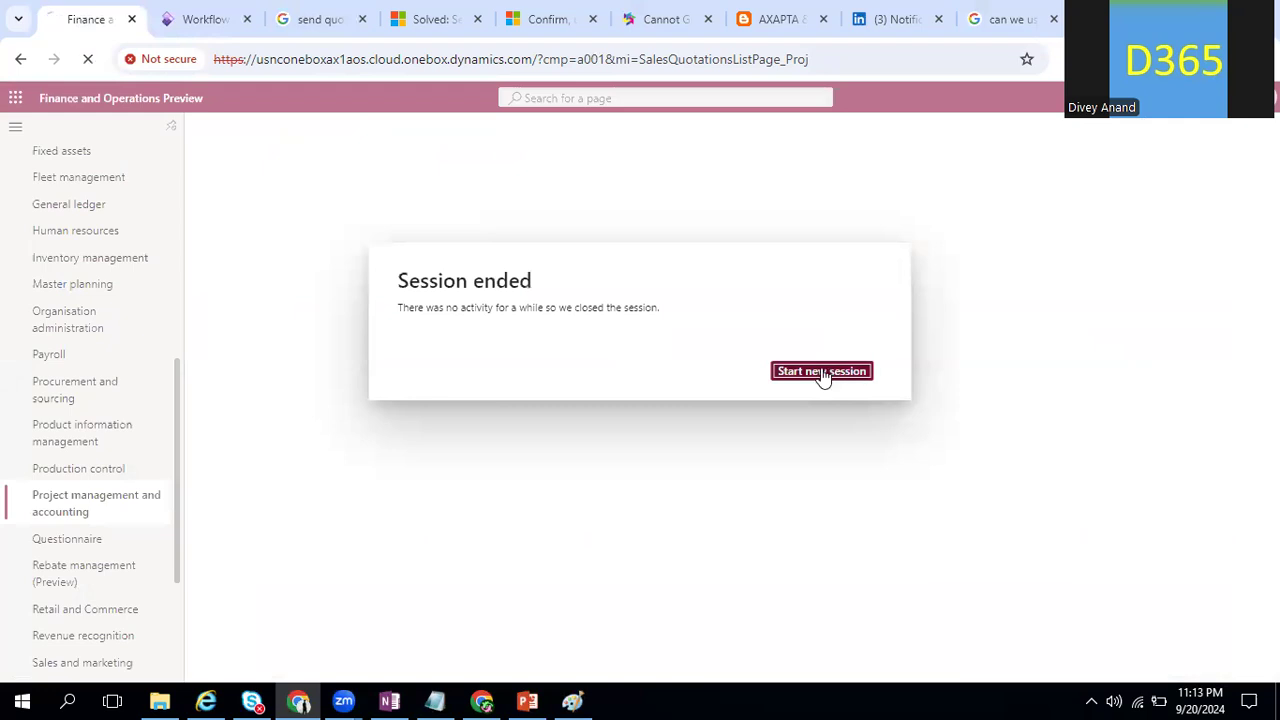
# Return to the quotation's workflow history, refresh it, and examine the approval and work item entries in the tracking details list
pyautogui.click(205, 19)
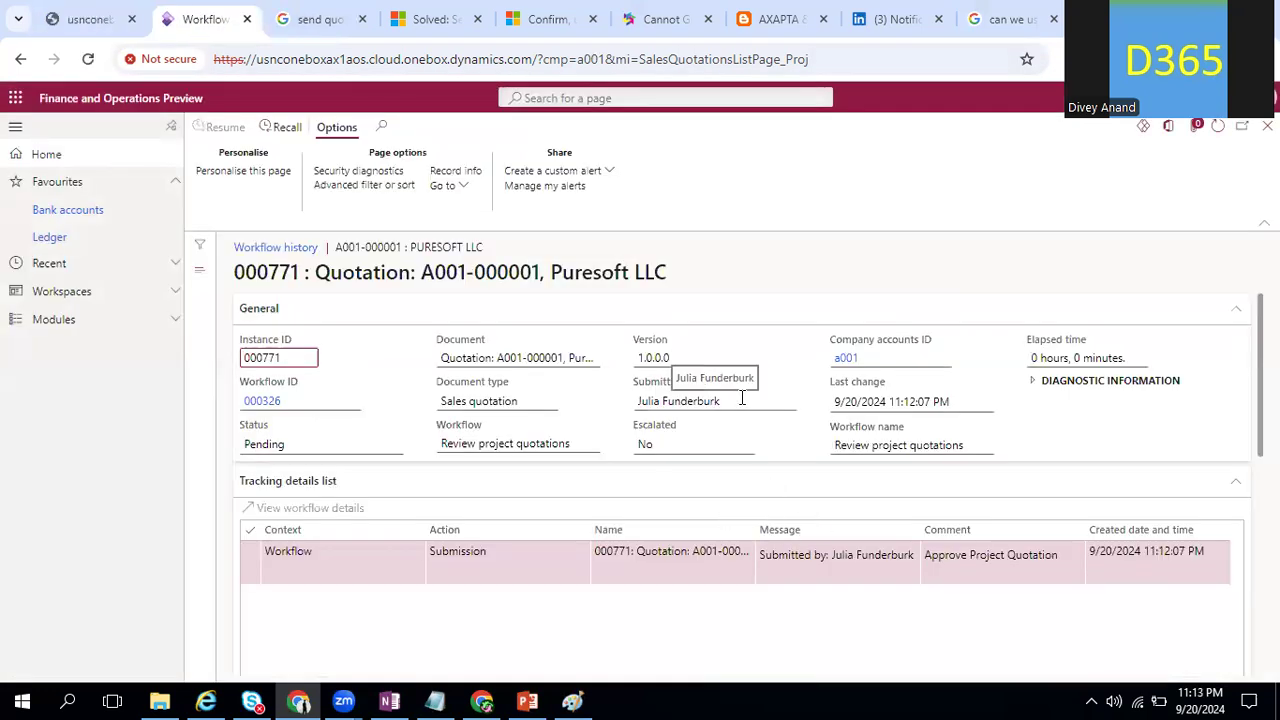
pyautogui.click(88, 18)
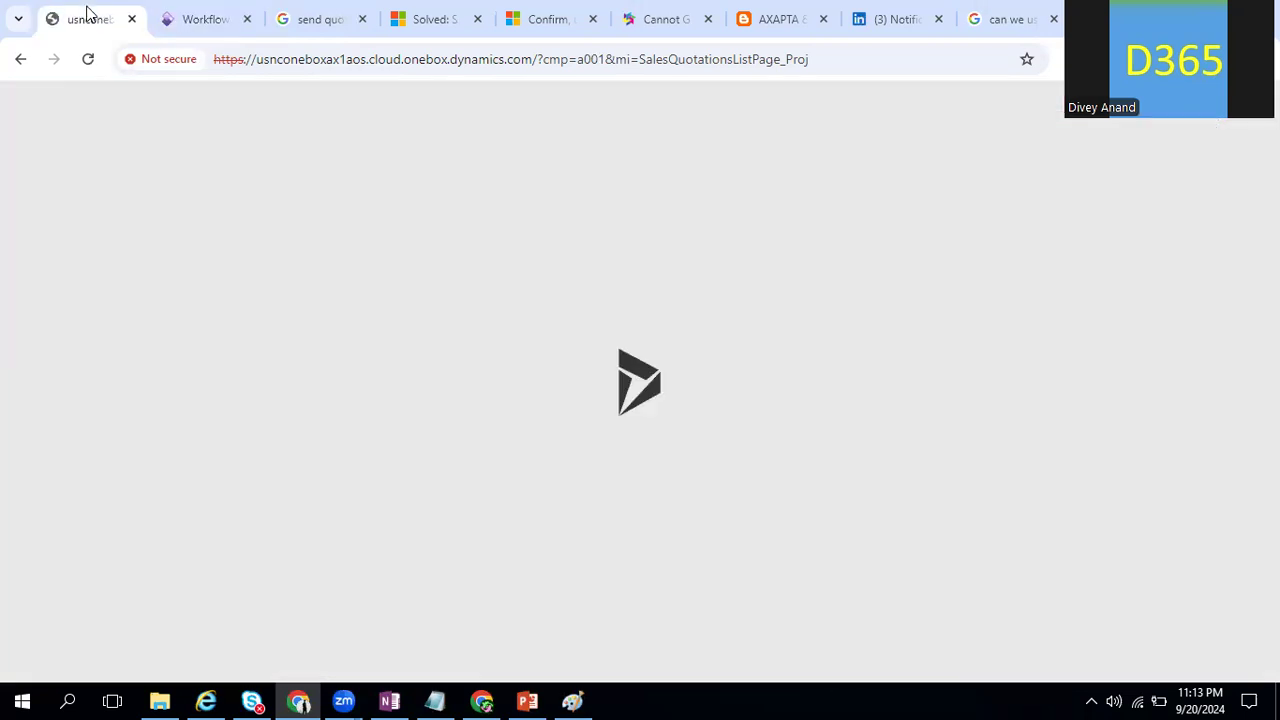
pyautogui.click(192, 18)
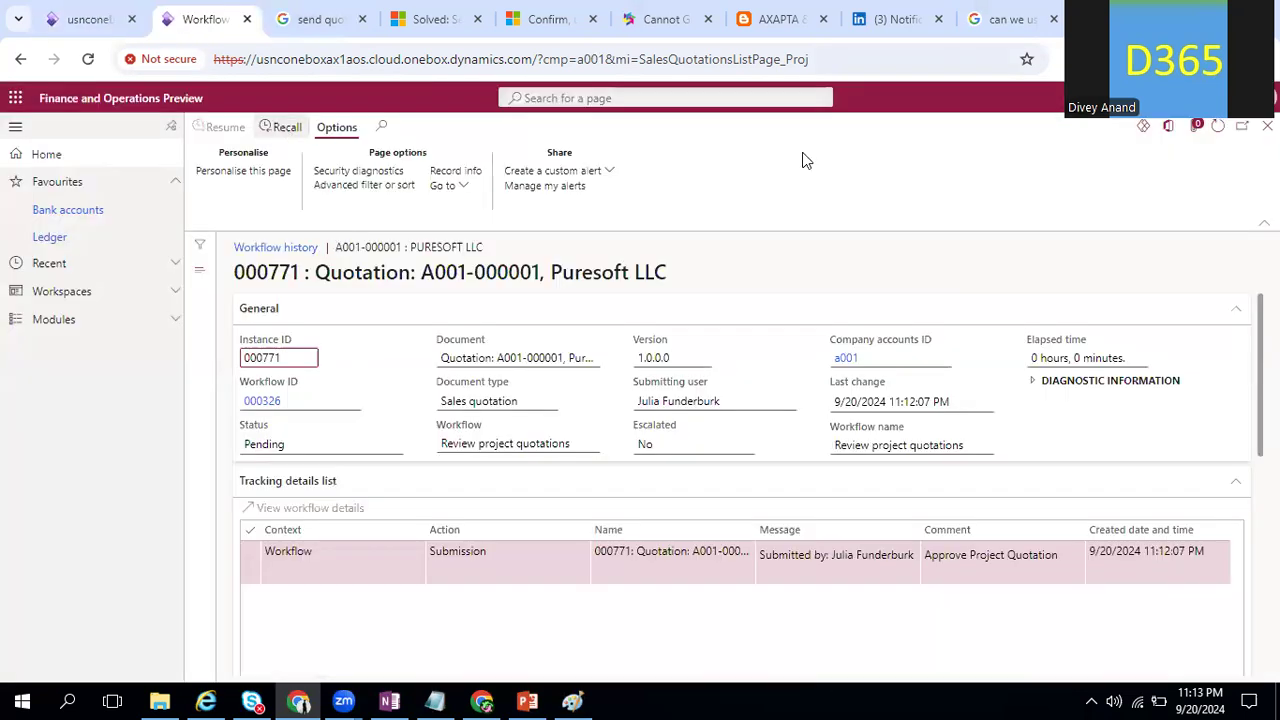
pyautogui.click(1218, 126)
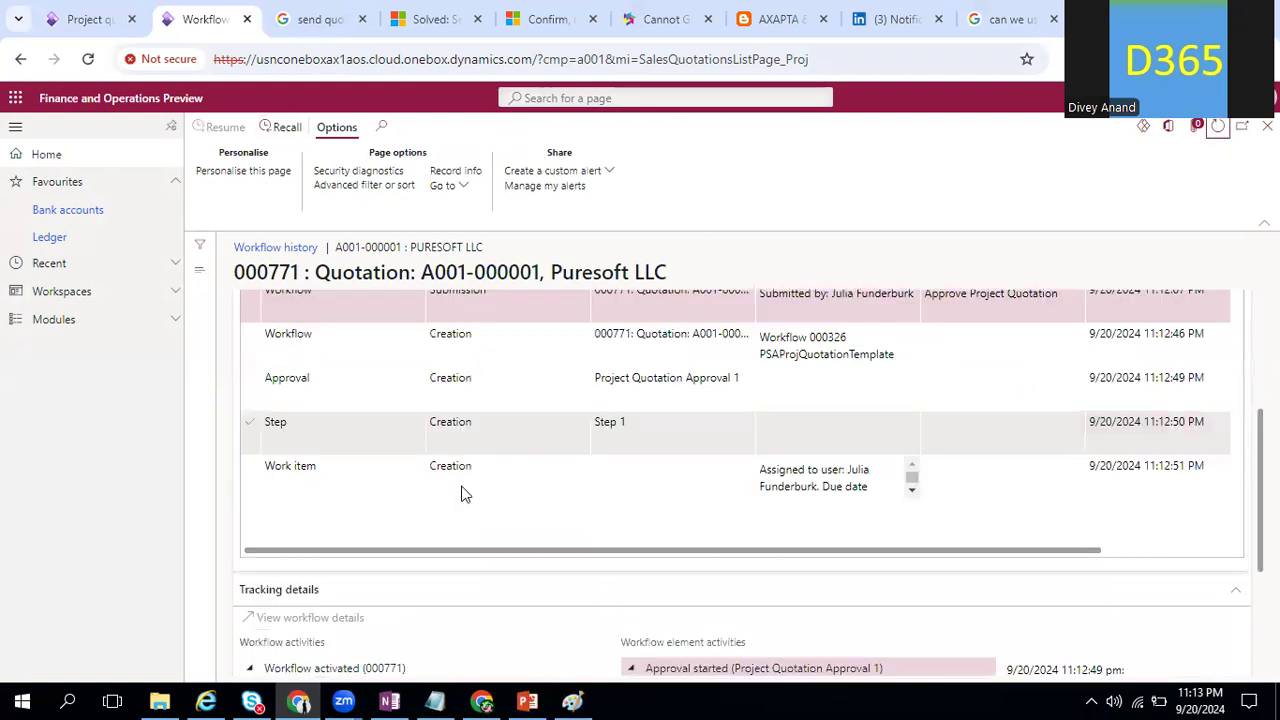
pyautogui.click(757, 471)
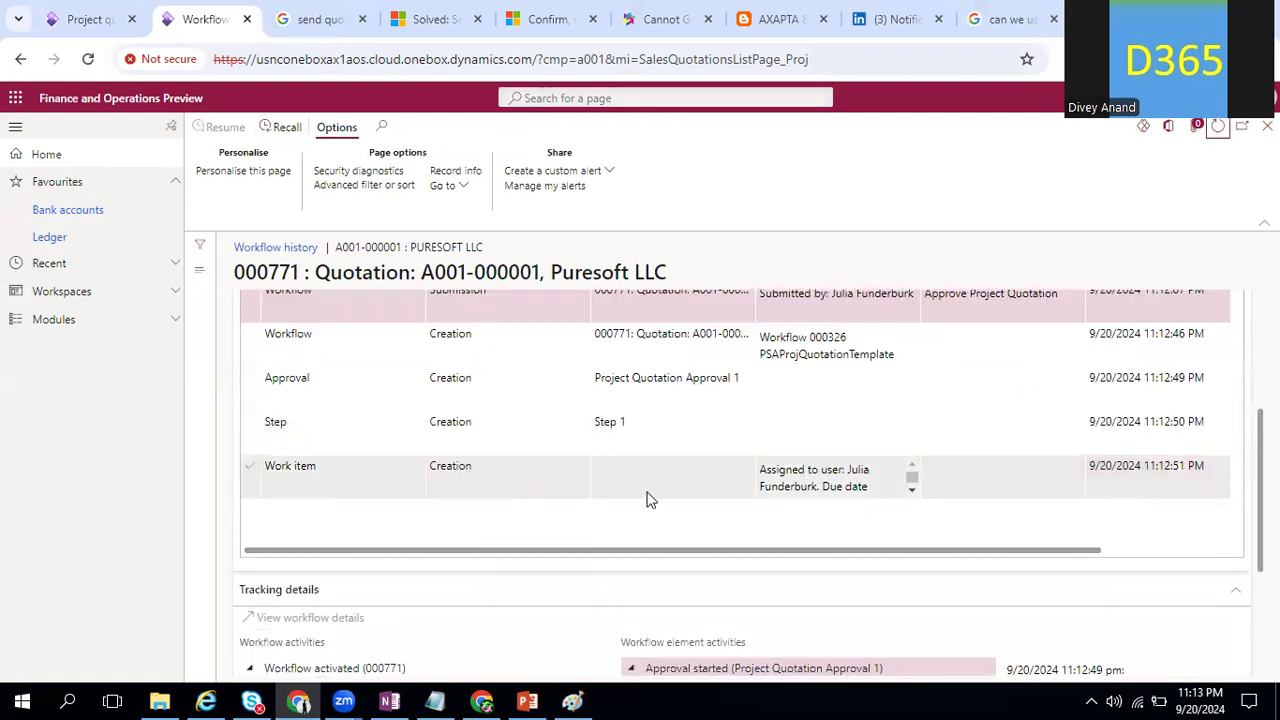
pyautogui.click(1218, 128)
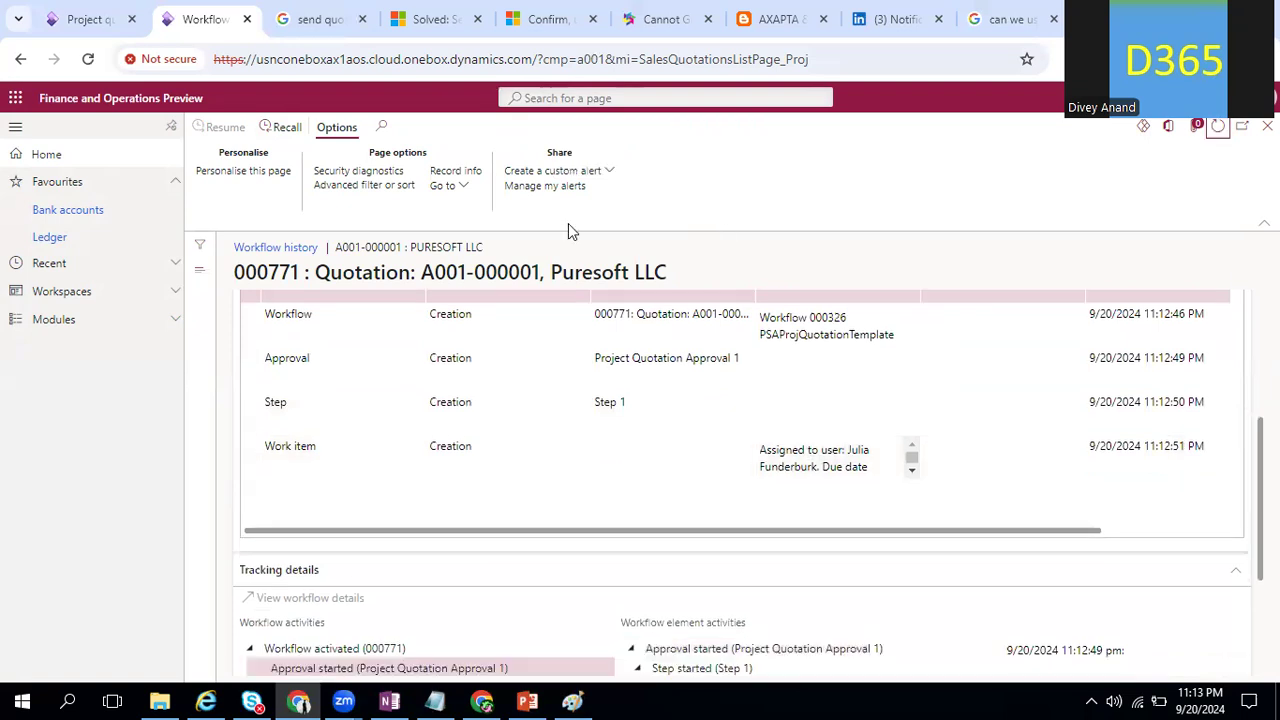
# Open the Users list of the System administration module in the other Finance and Operations browser tab
pyautogui.click(91, 19)
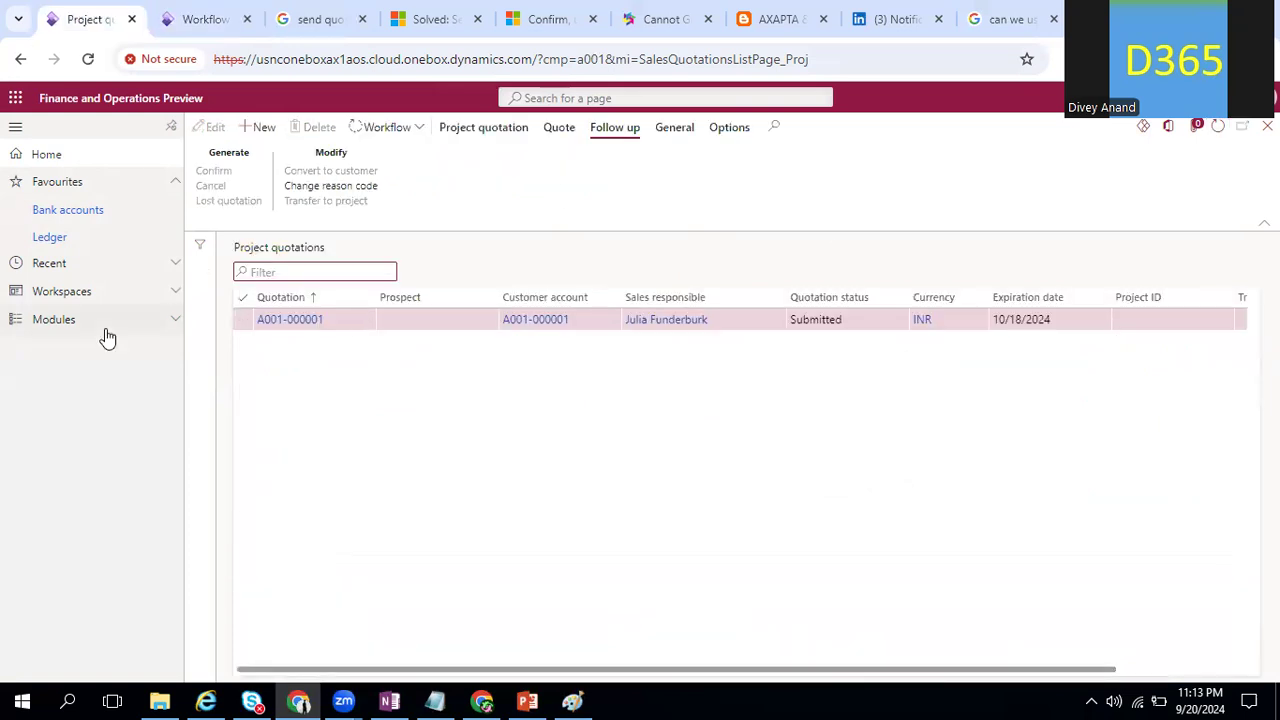
pyautogui.click(168, 319)
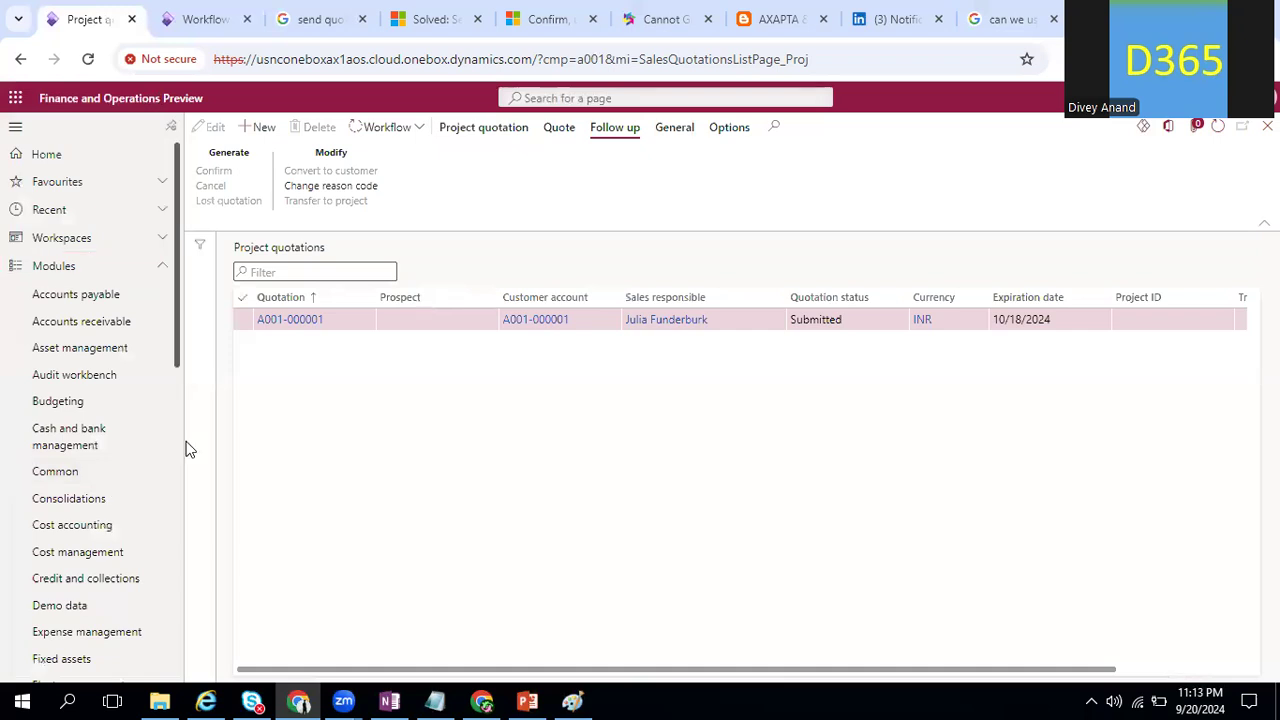
pyautogui.scroll(-10, 83, 330)
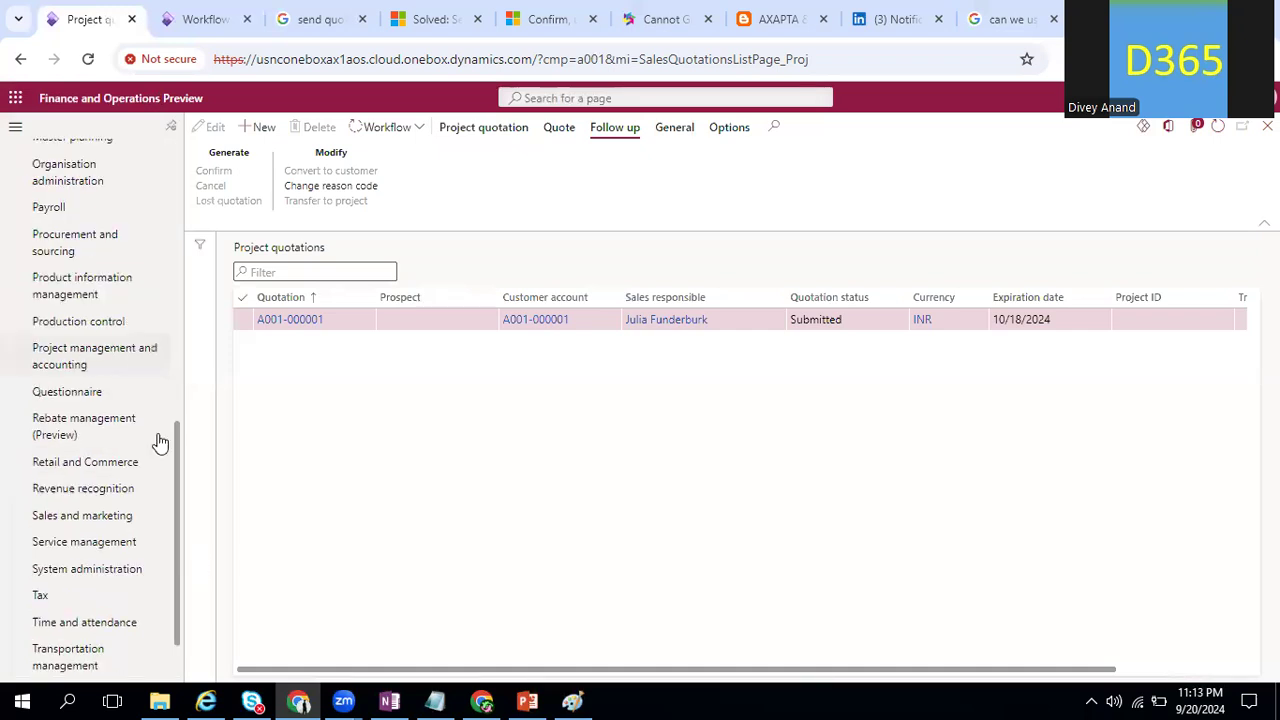
pyautogui.scroll(2, 177, 375)
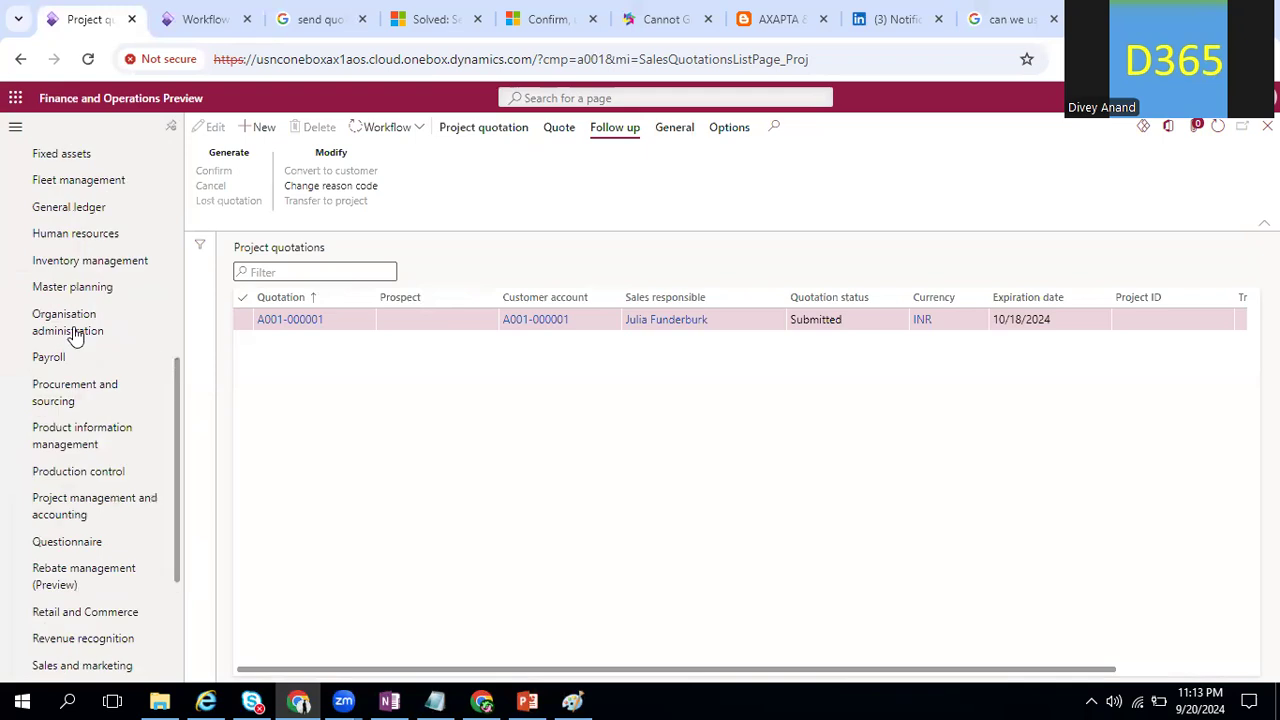
pyautogui.scroll(-2, 175, 505)
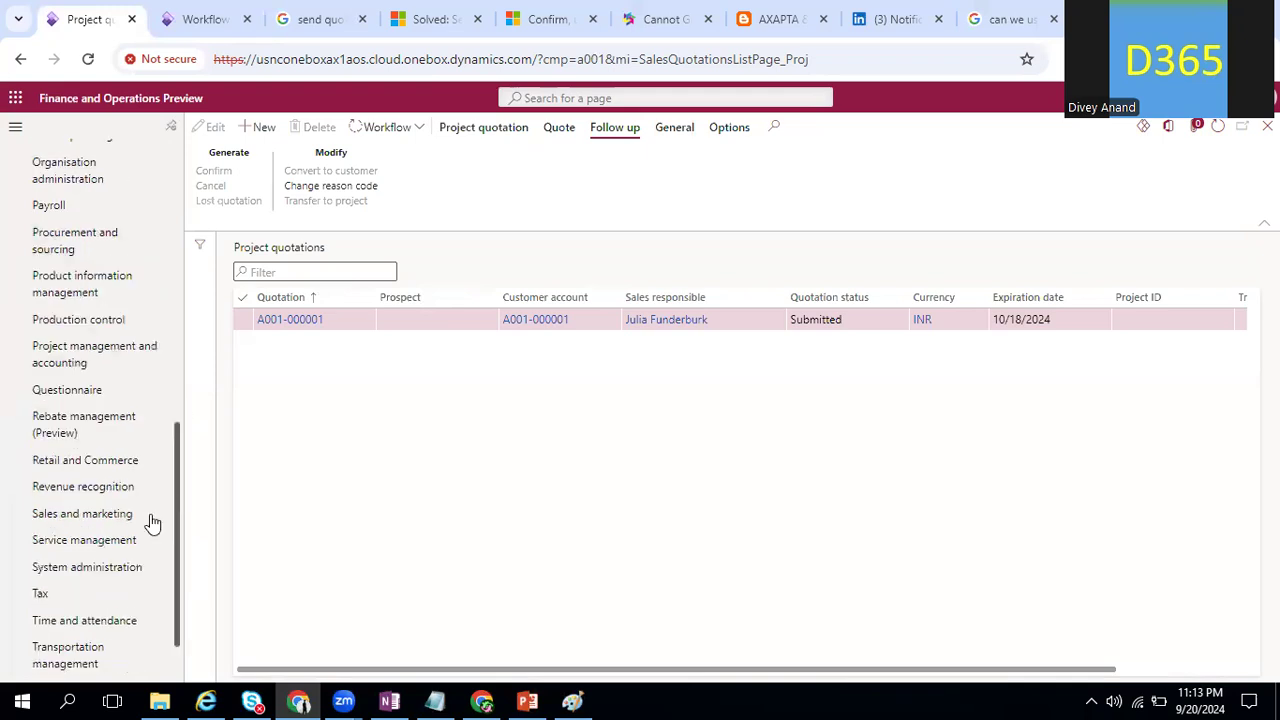
pyautogui.scroll(-1, 113, 510)
pyautogui.click(113, 510)
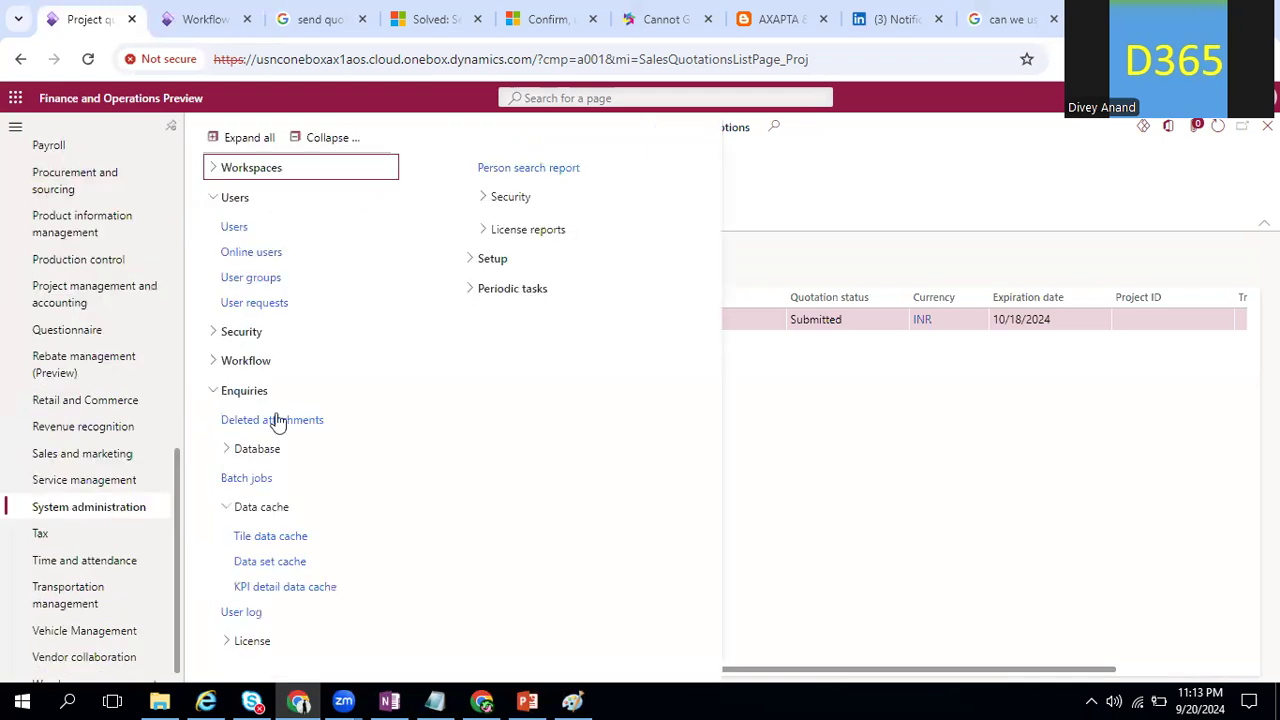
pyautogui.click(235, 228)
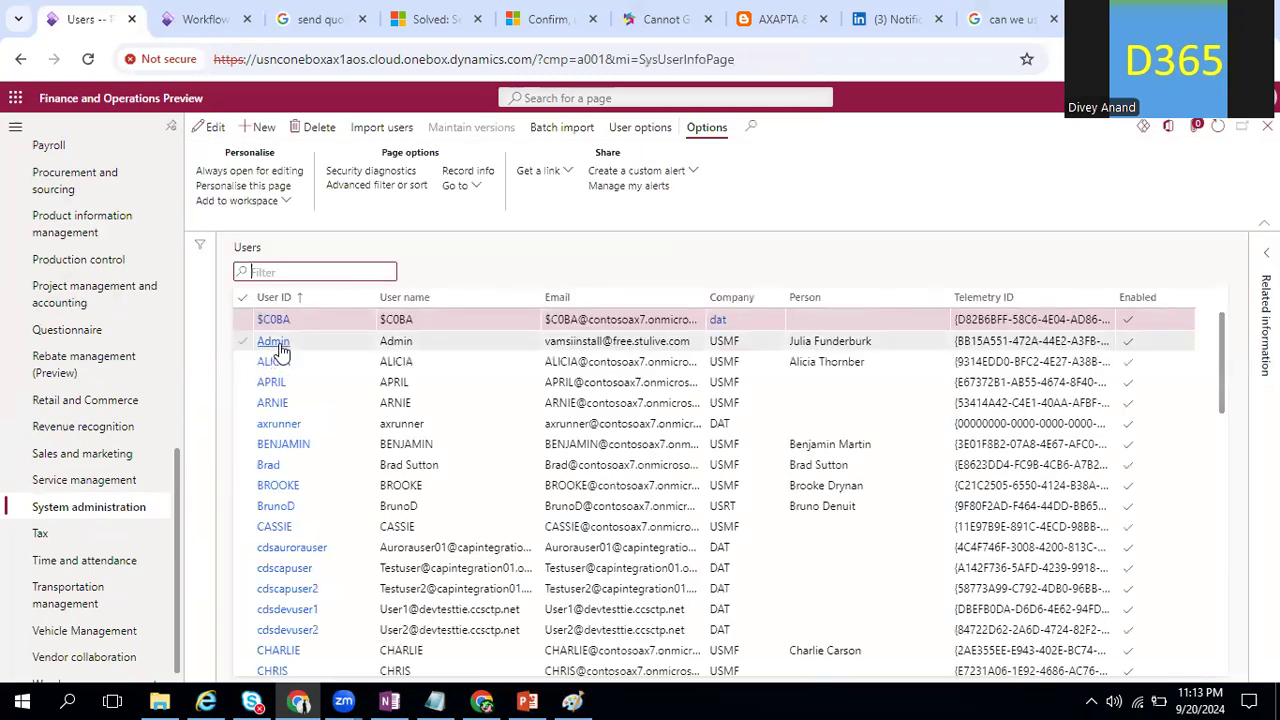
# Examine the person linked to the Admin user in its user details and in its user relation versions
pyautogui.click(885, 341)
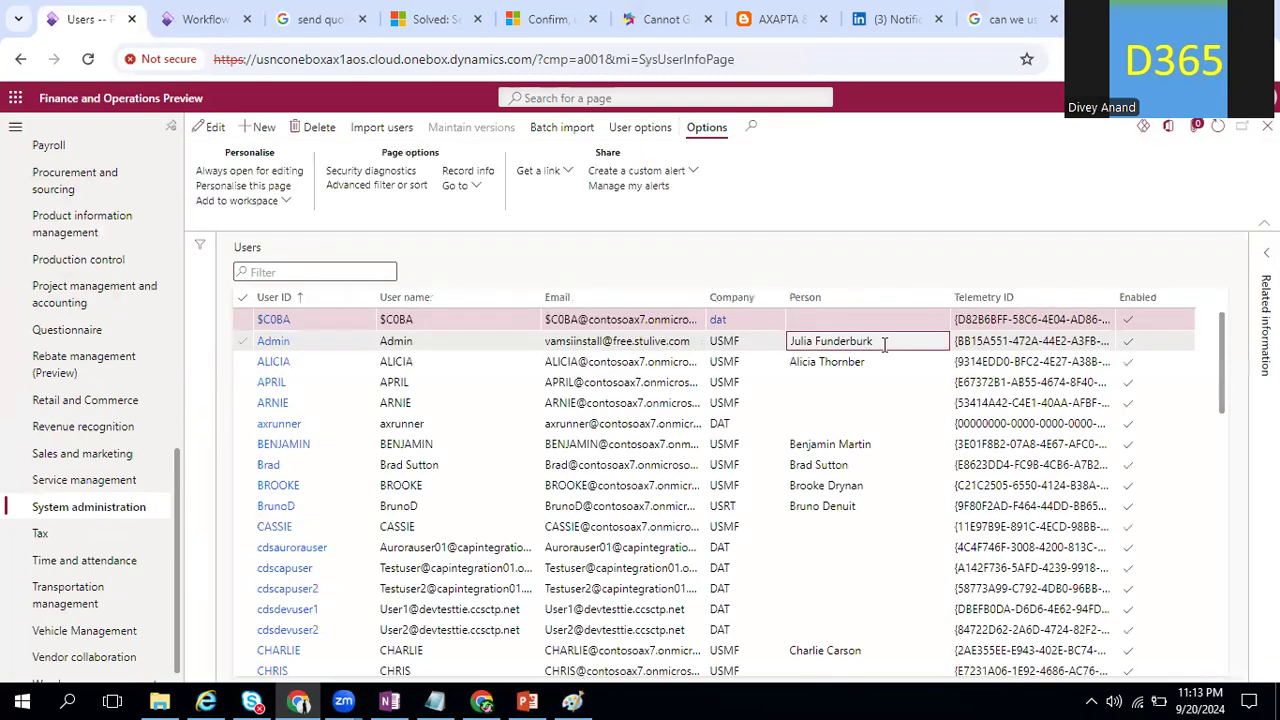
pyautogui.click(272, 340)
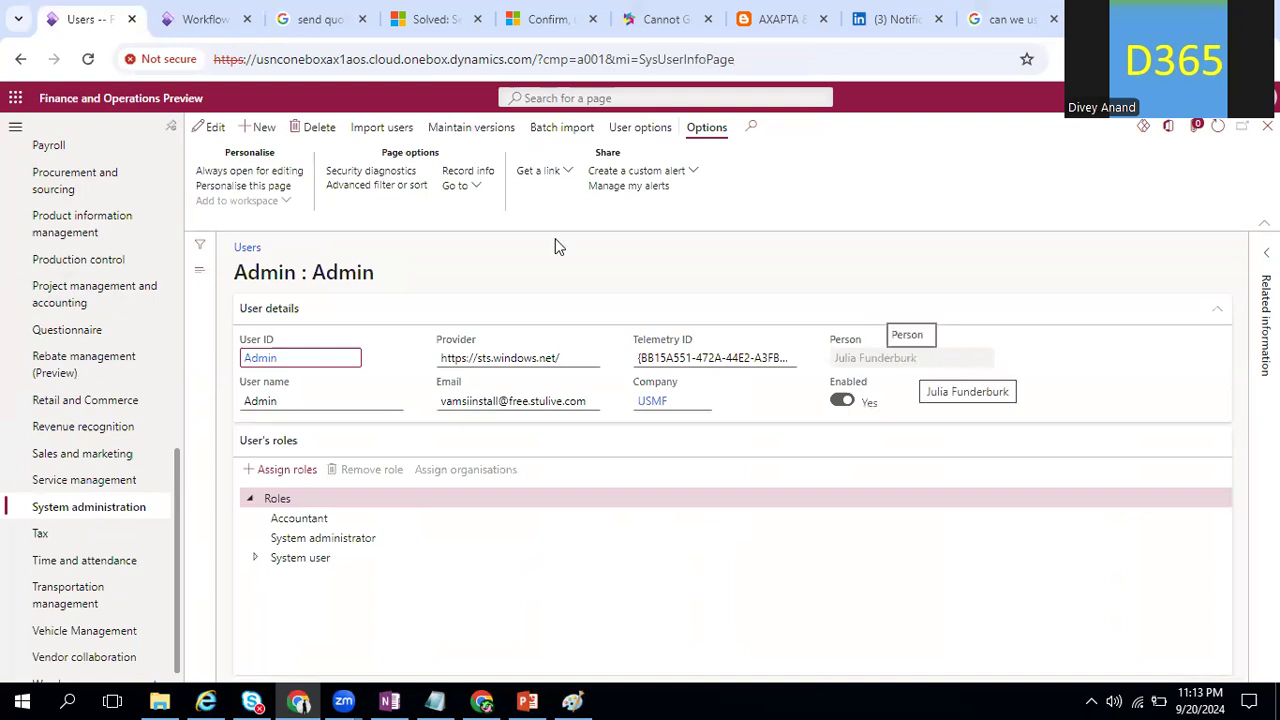
pyautogui.click(474, 132)
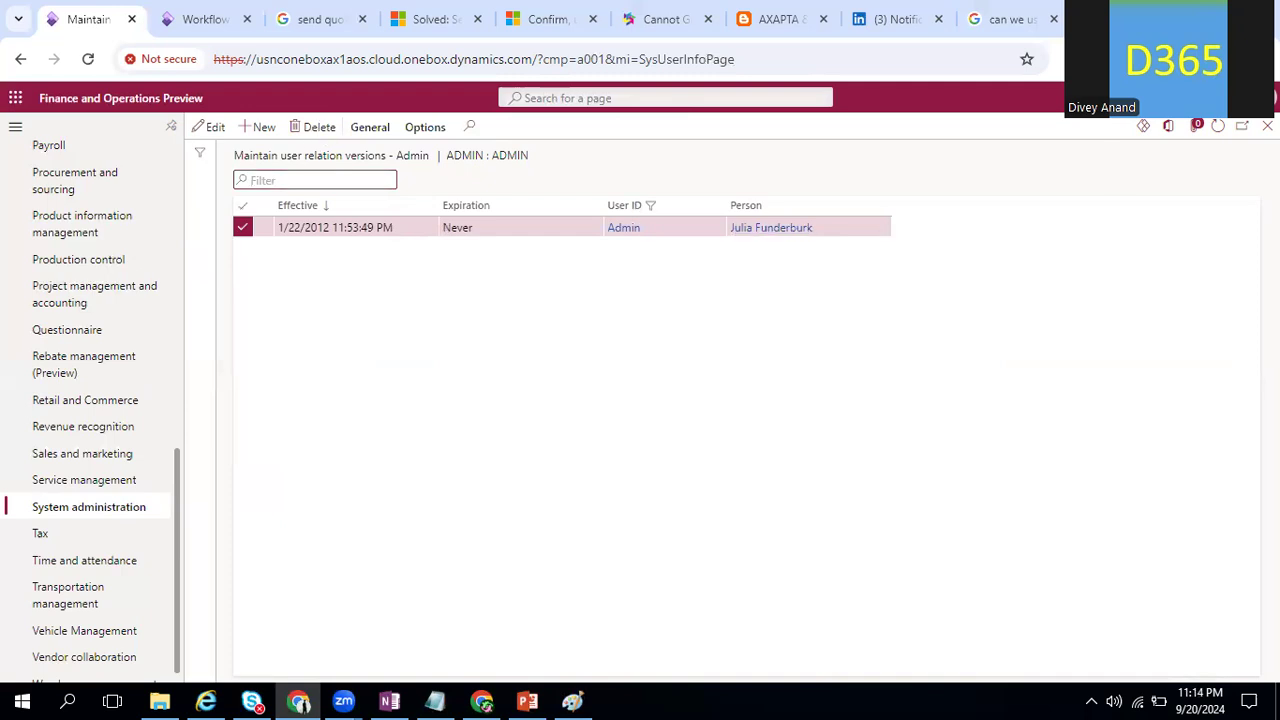
pyautogui.click(1267, 126)
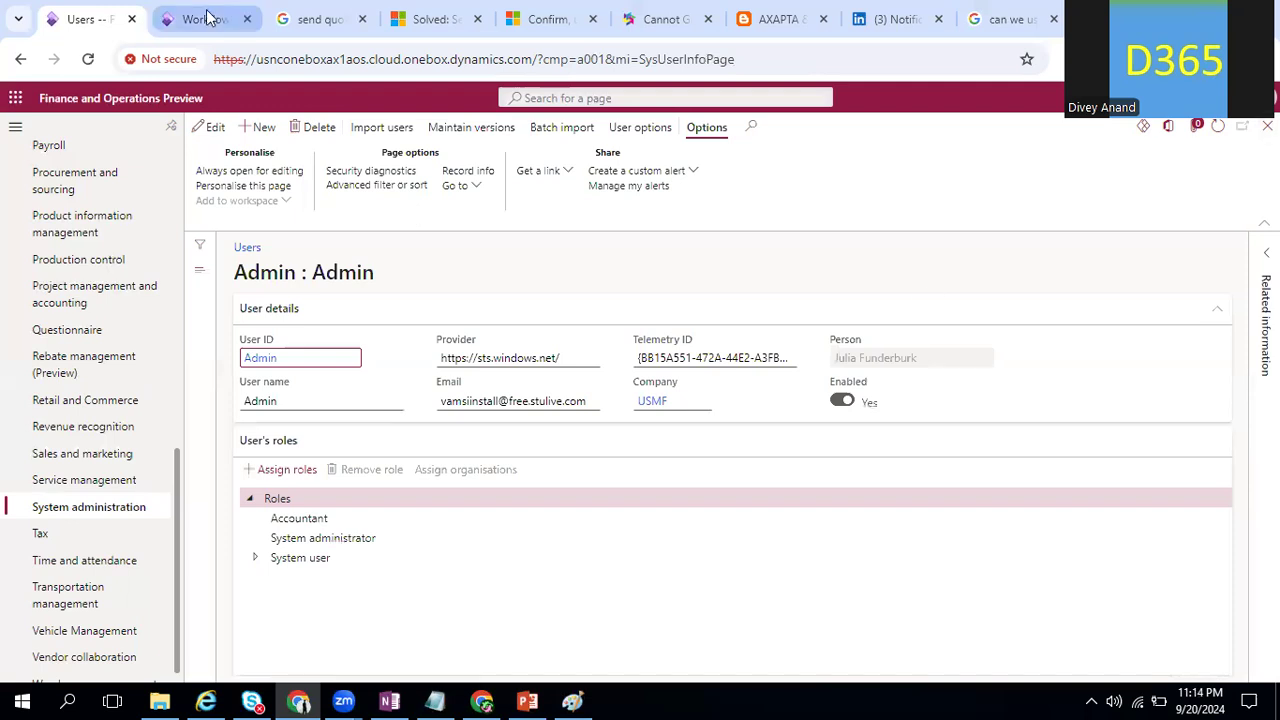
# Refresh the quotation's workflow history in its own browser tab, and return to a refreshed Project quotations list
pyautogui.click(1218, 127)
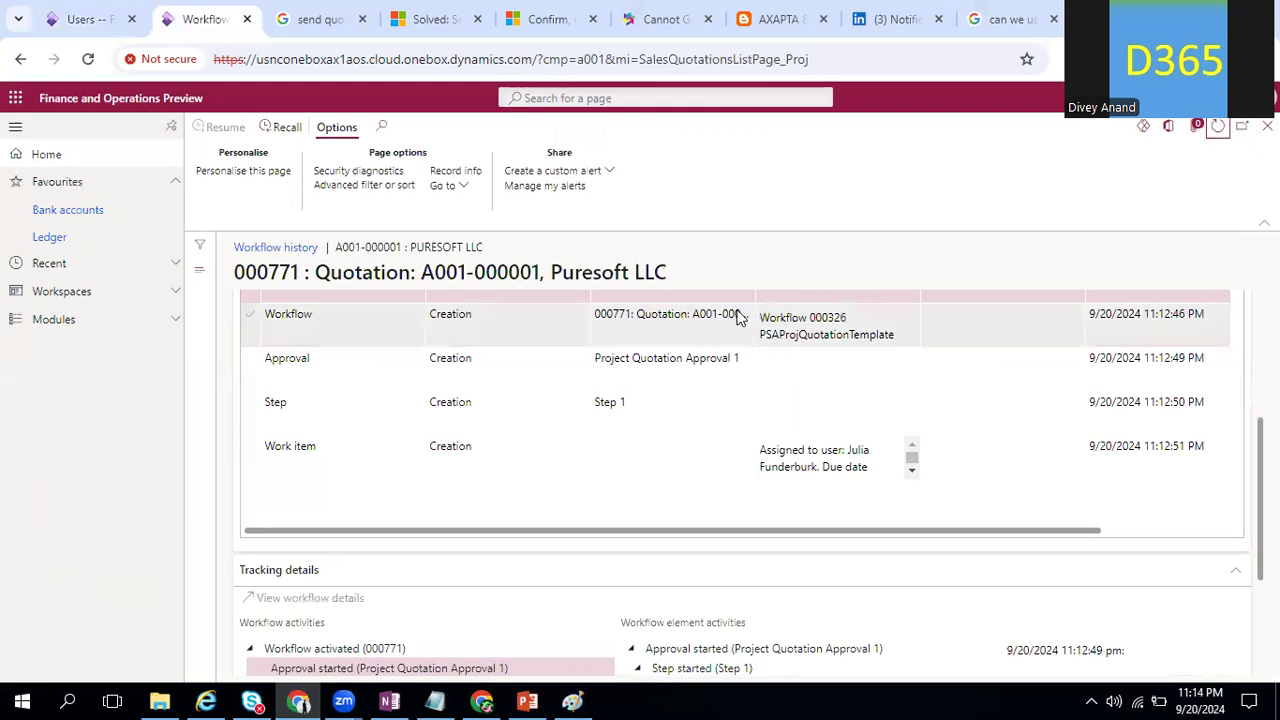
pyautogui.click(868, 455)
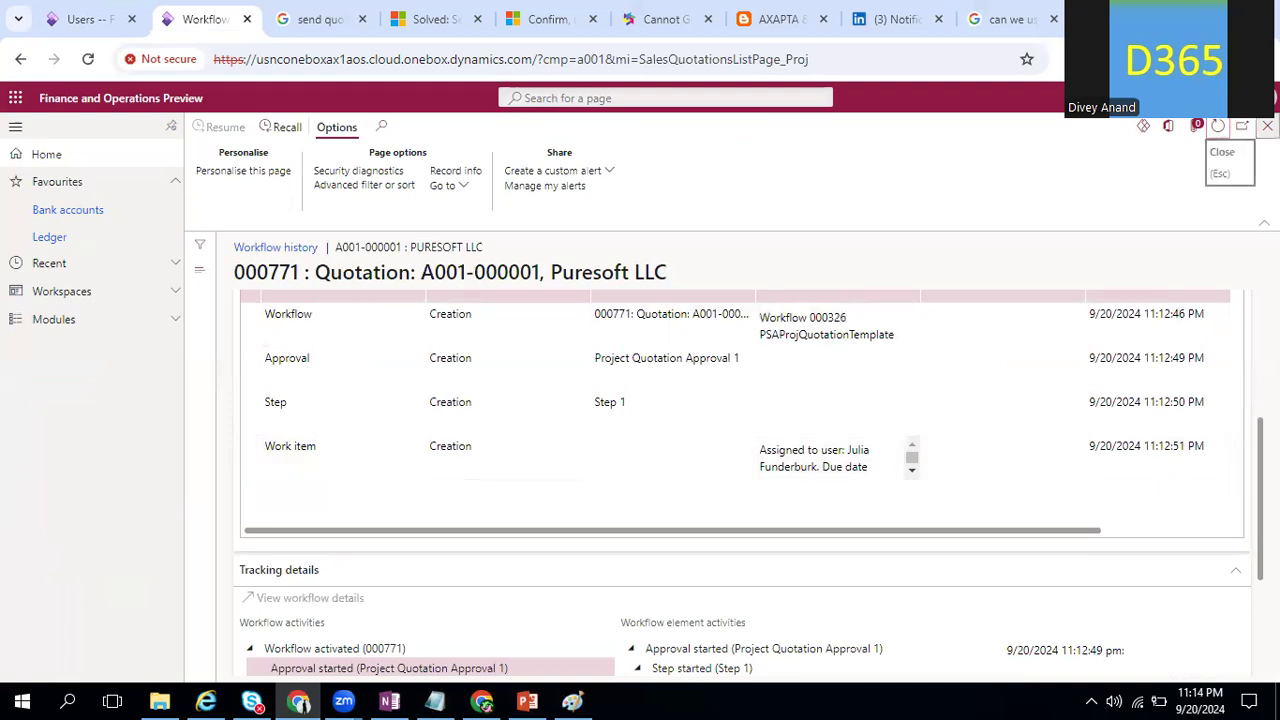
pyautogui.press('Escape')
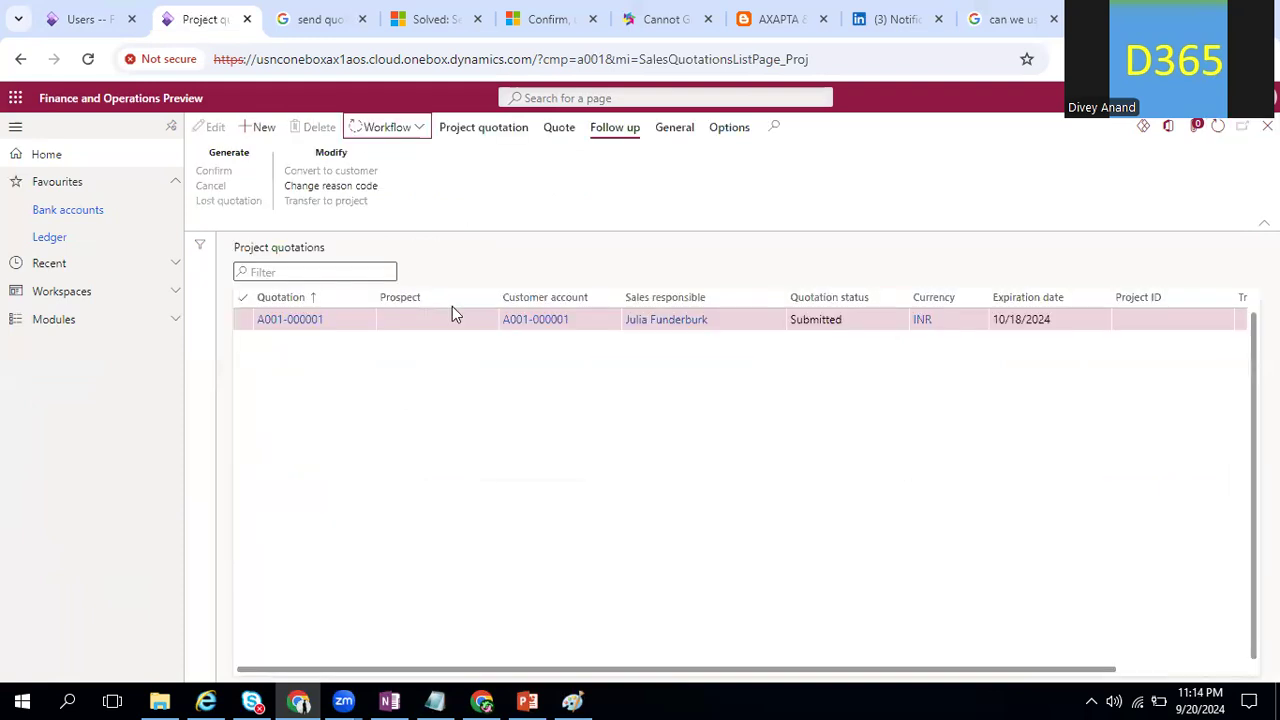
pyautogui.click(420, 134)
pyautogui.click(1142, 190)
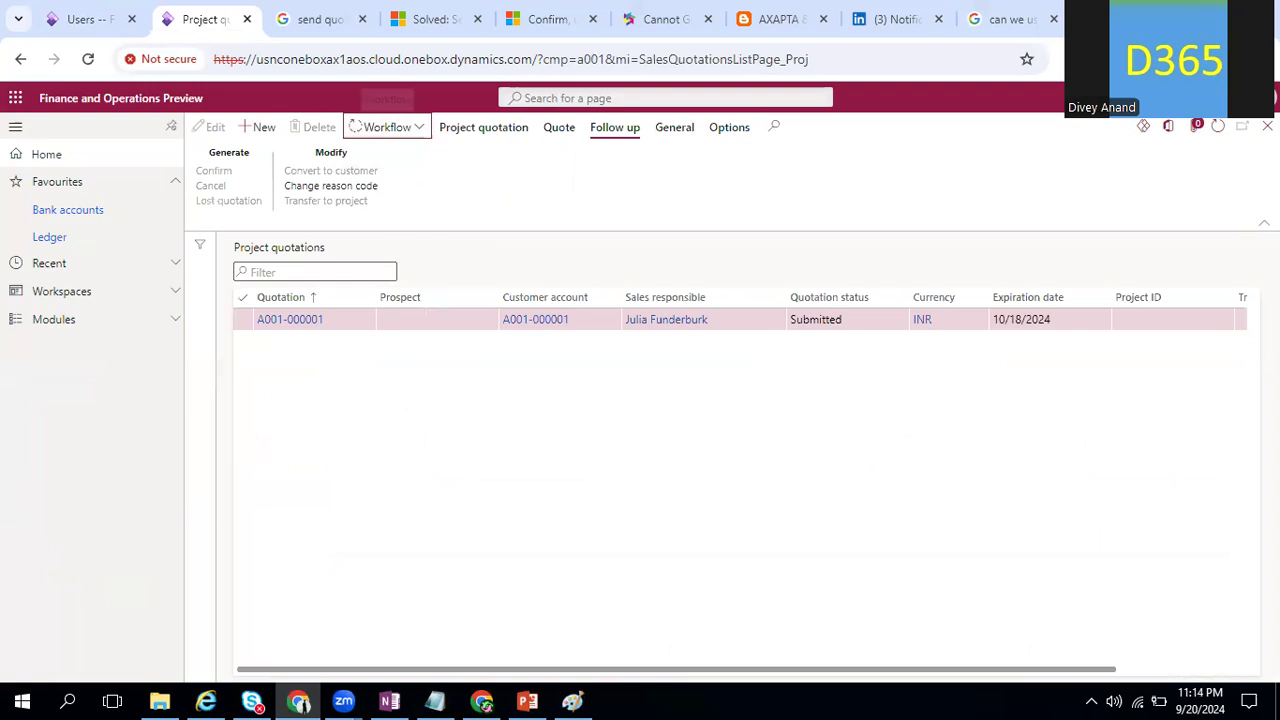
pyautogui.click(1218, 127)
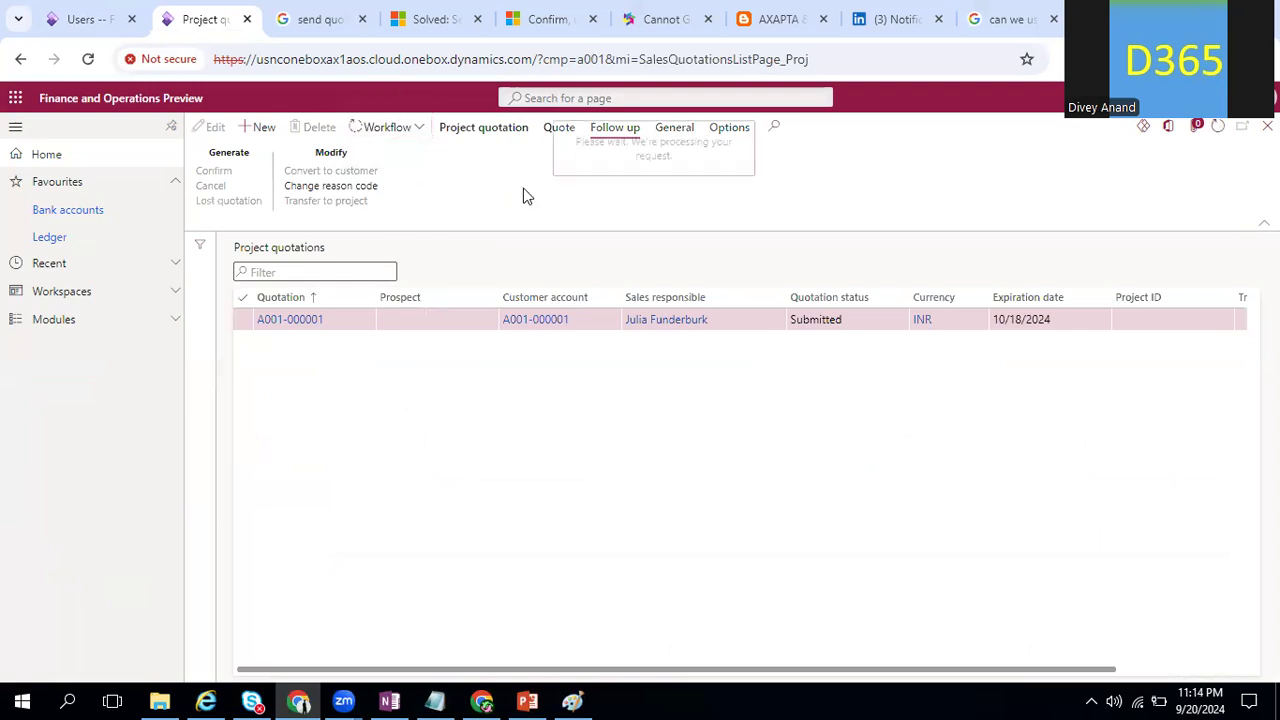
# Approve the submitted project quotation in the workflow with the comment "Approved"
pyautogui.click(408, 134)
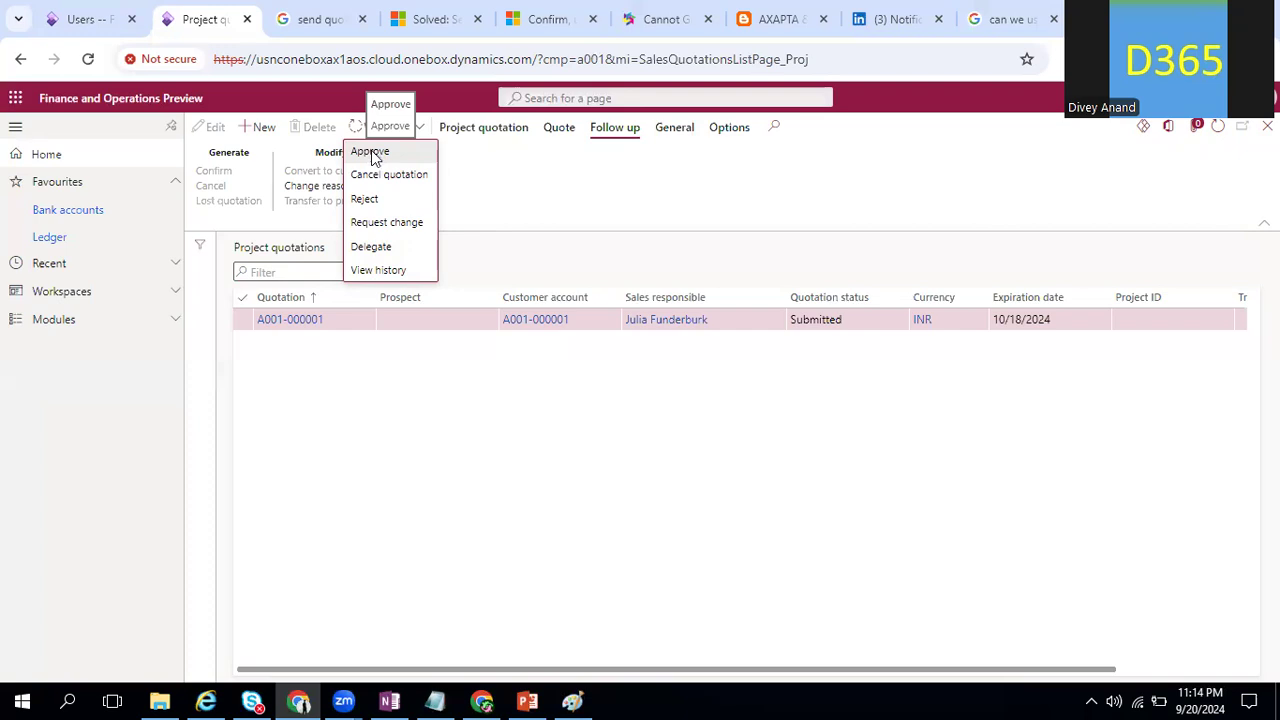
pyautogui.click(435, 168)
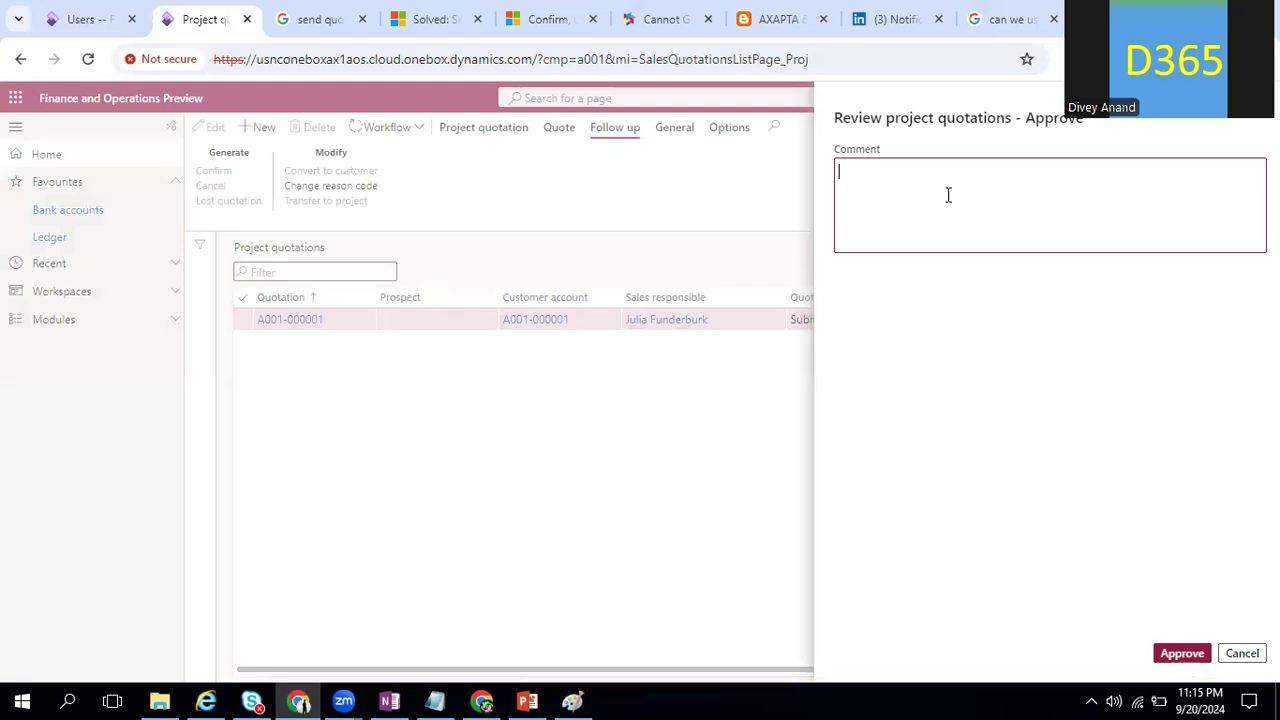
pyautogui.write('Approved')
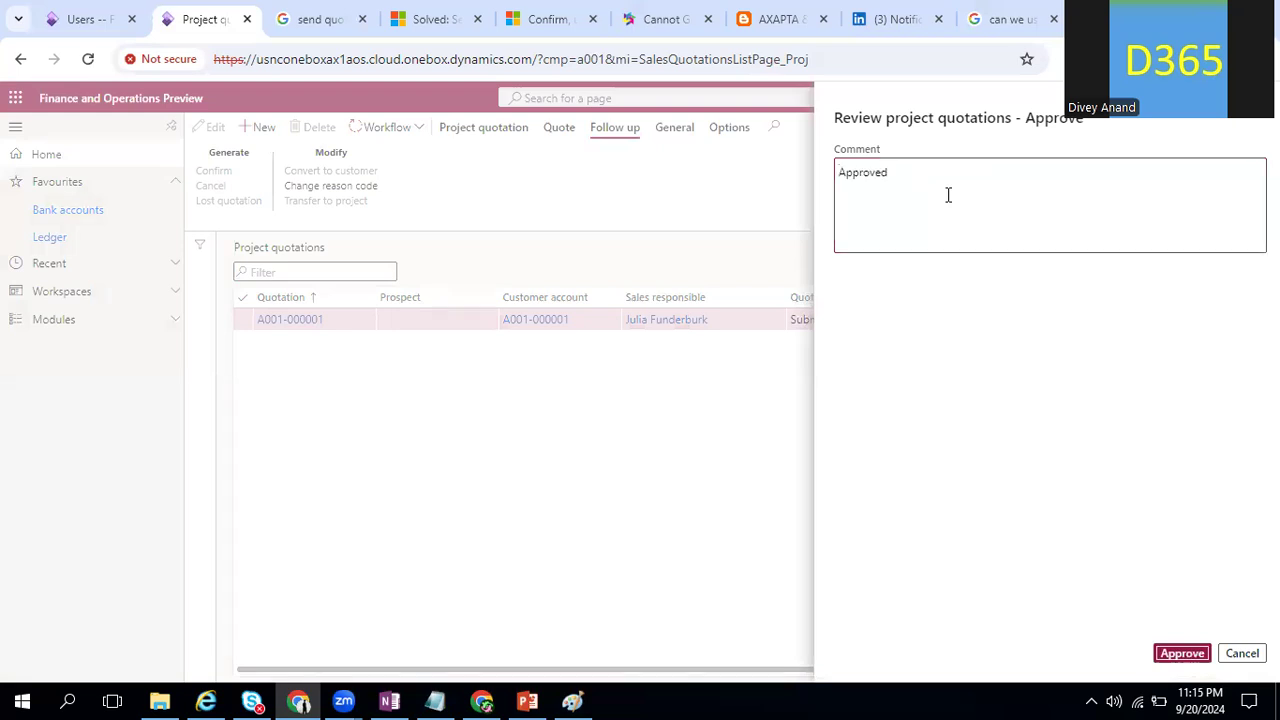
pyautogui.click(1182, 654)
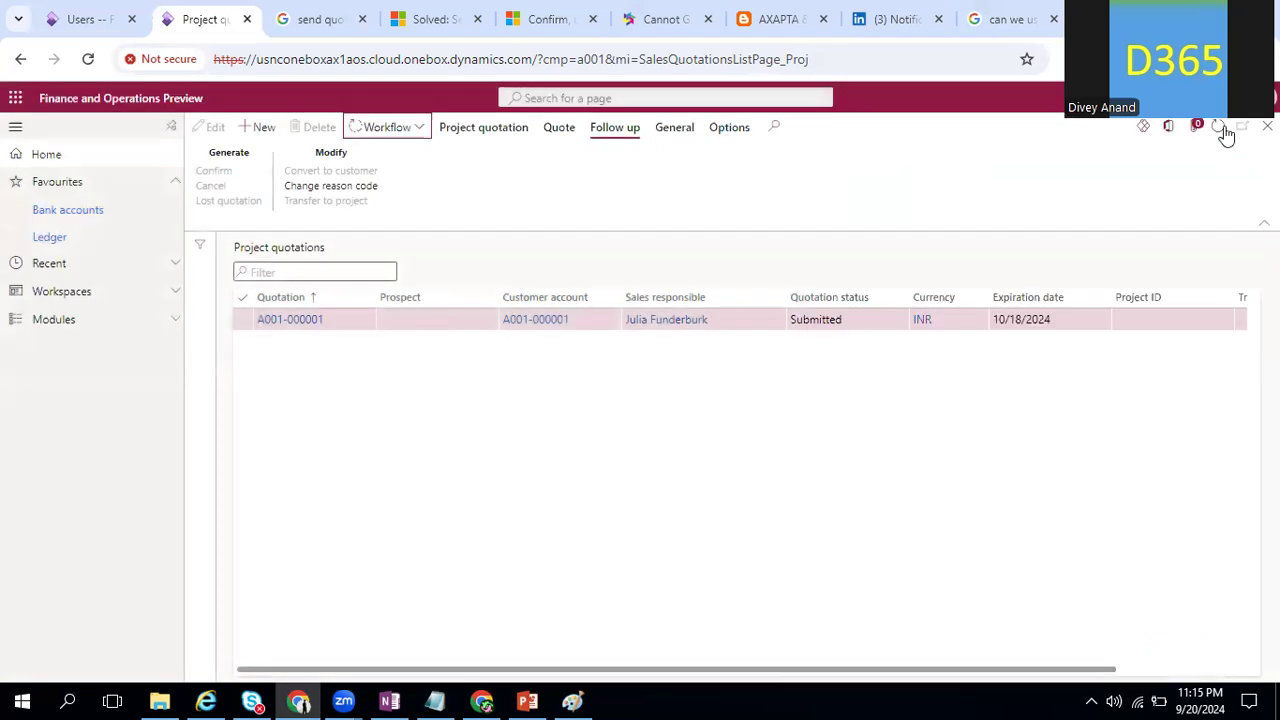
# Refresh the Project quotations list and open the quotation's workflow history
pyautogui.click(1224, 127)
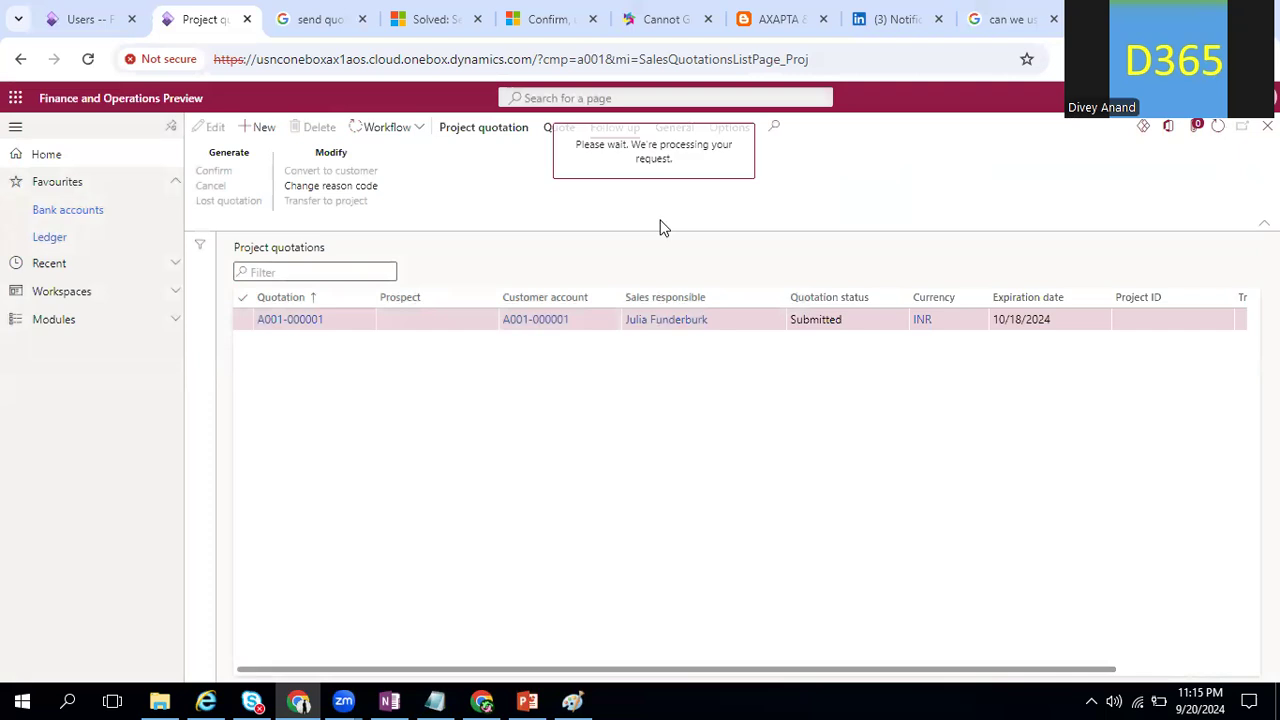
pyautogui.click(418, 129)
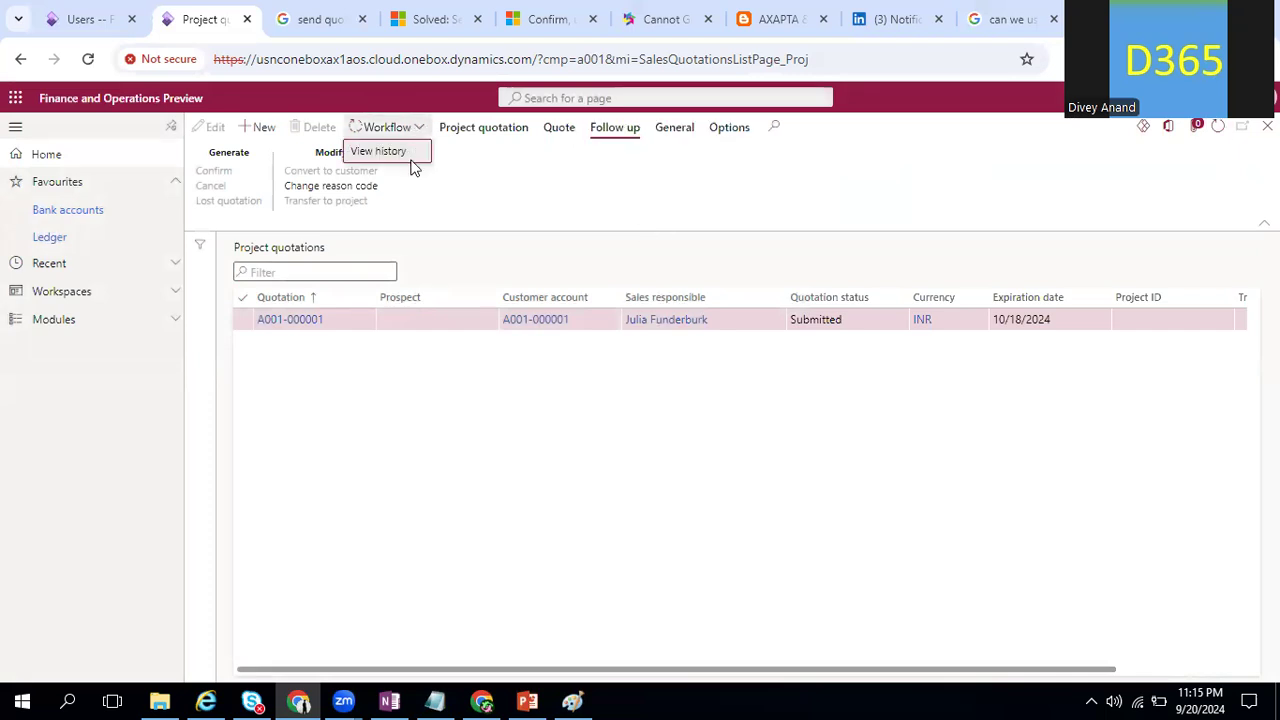
pyautogui.click(598, 206)
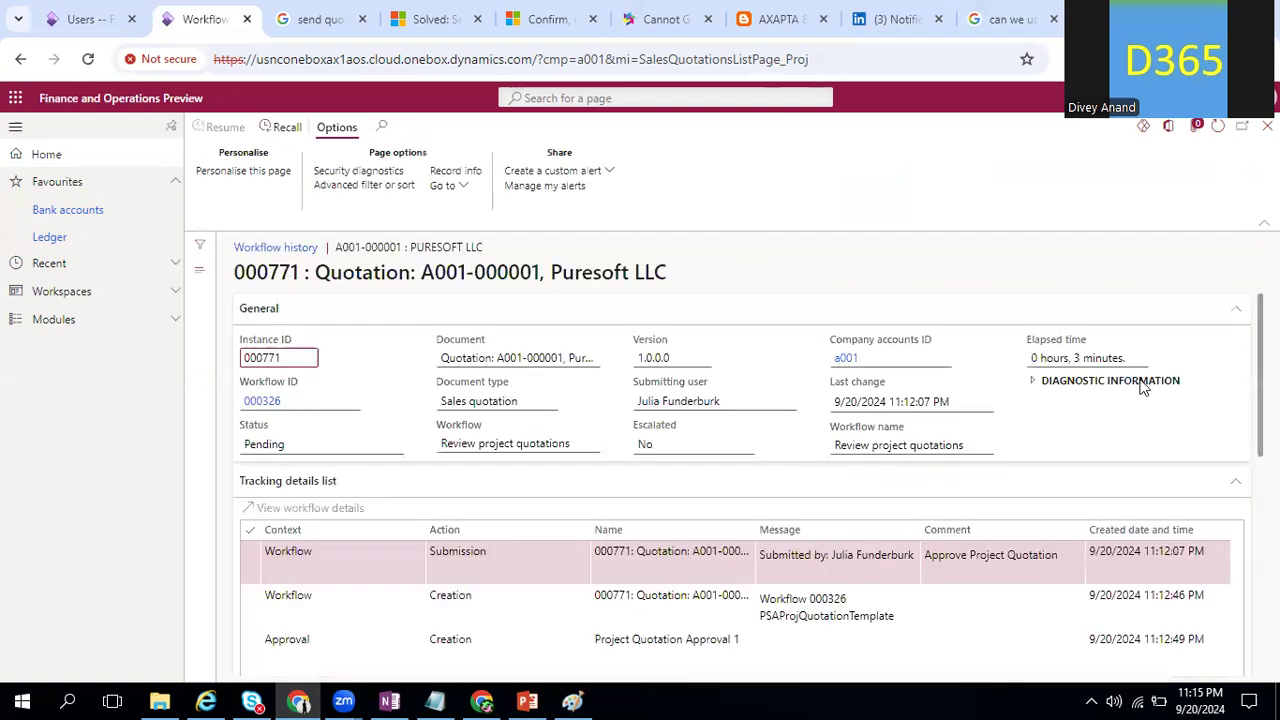
# Refresh the workflow history and examine the work item approval entry and the workflow activities in the tracking details
pyautogui.scroll(-5, 486, 437)
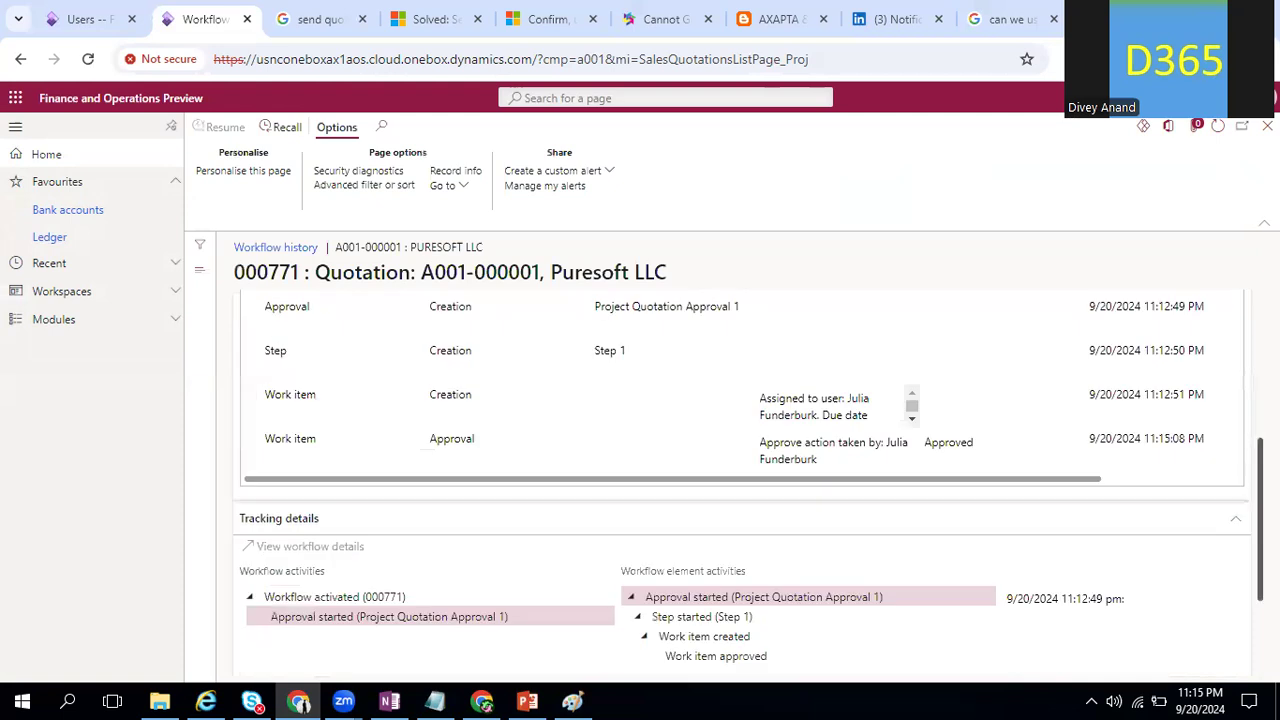
pyautogui.click(486, 434)
pyautogui.click(1217, 127)
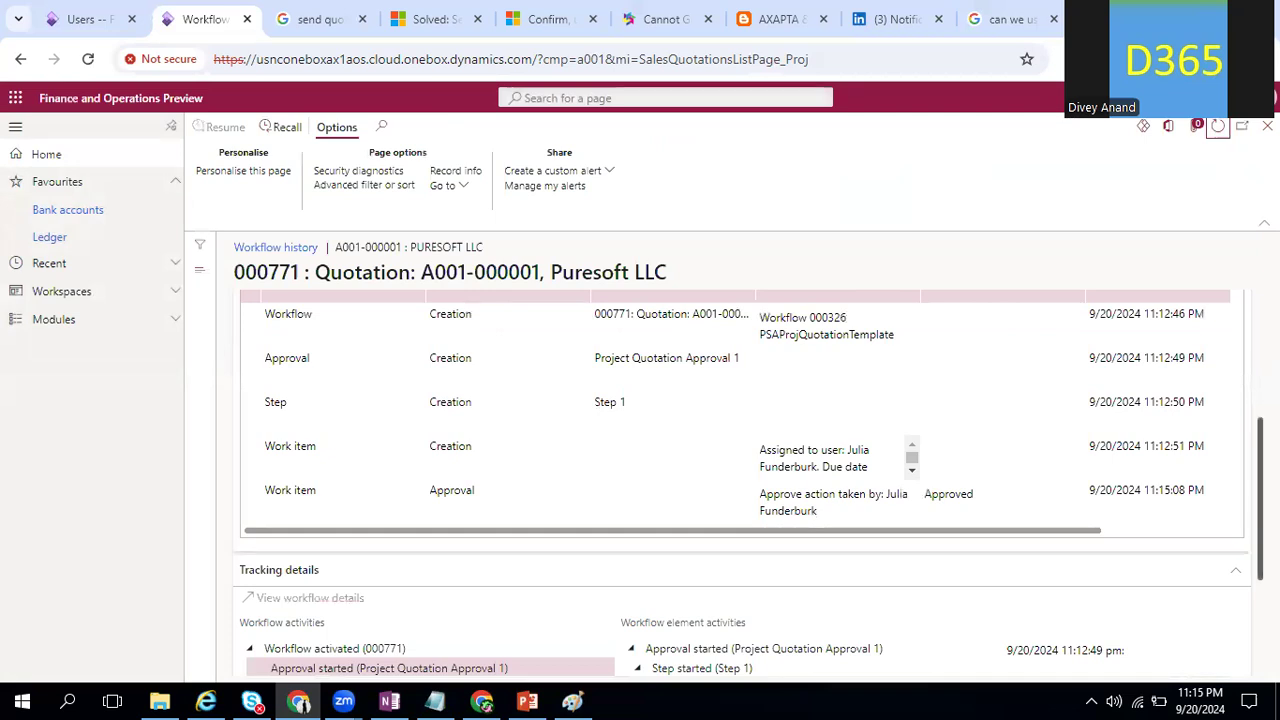
pyautogui.scroll(-2, 1260, 500)
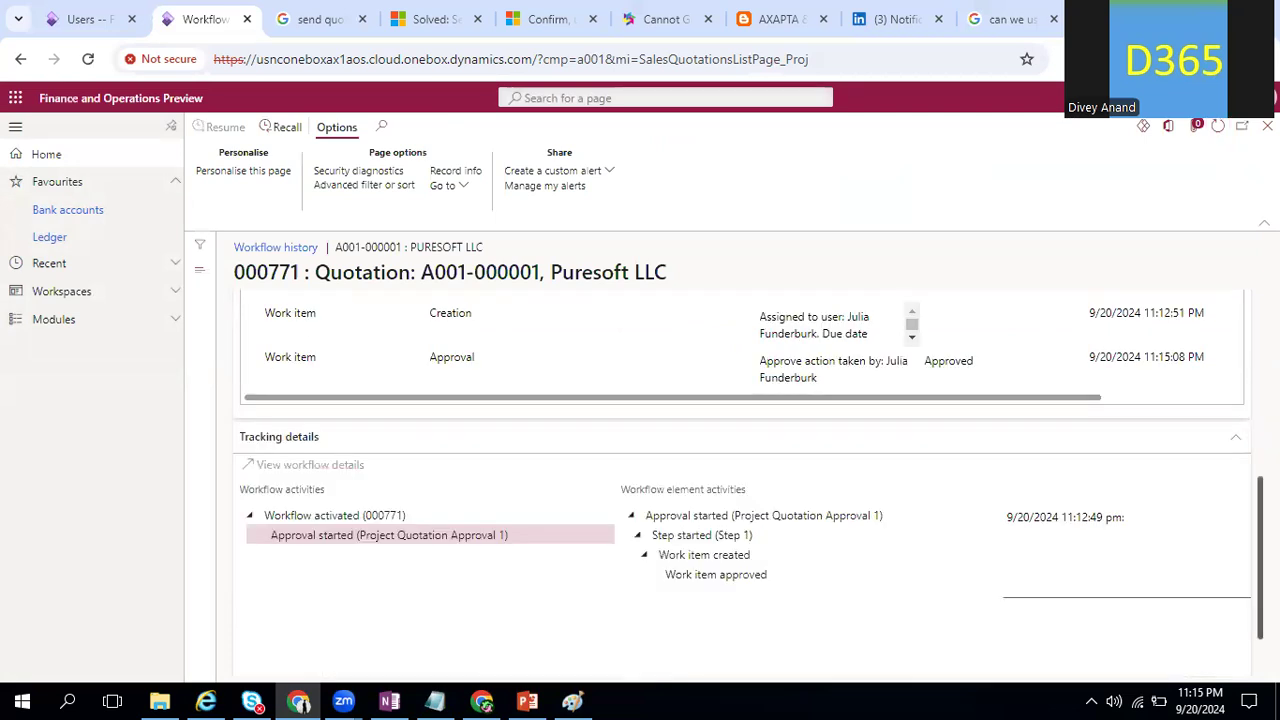
pyautogui.click(1218, 126)
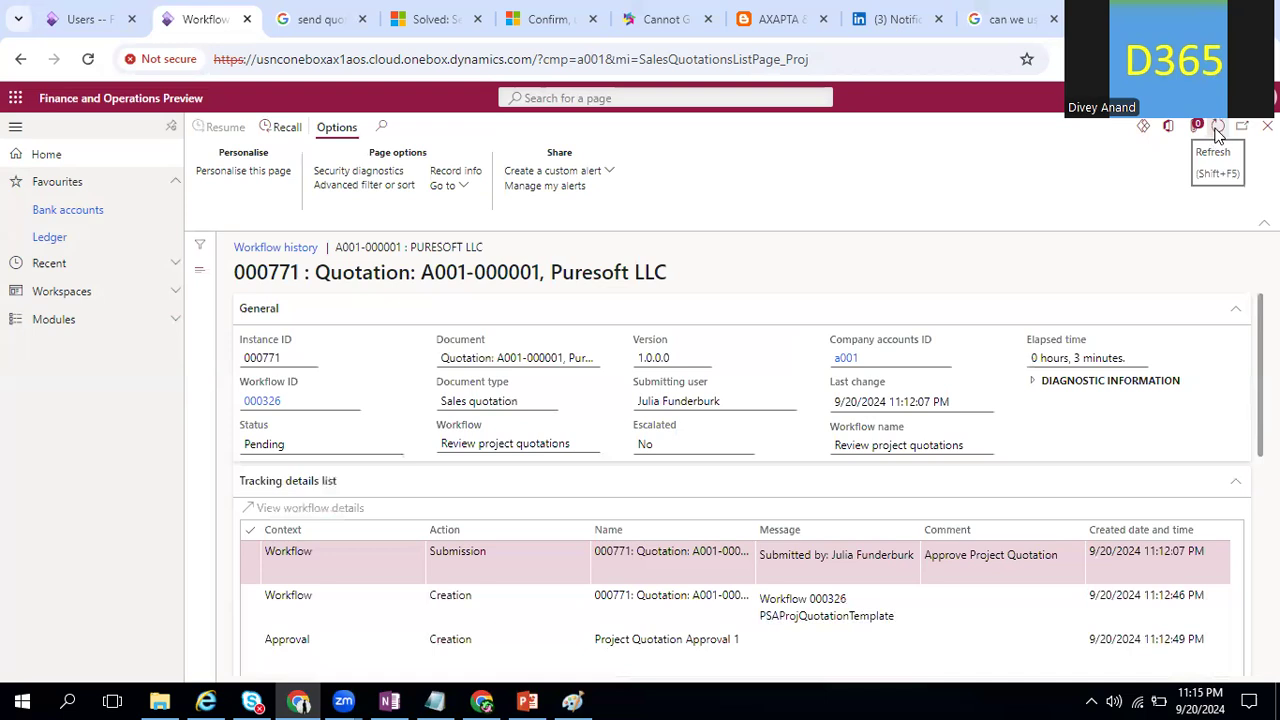
pyautogui.click(1218, 128)
pyautogui.scroll(-3, 1211, 424)
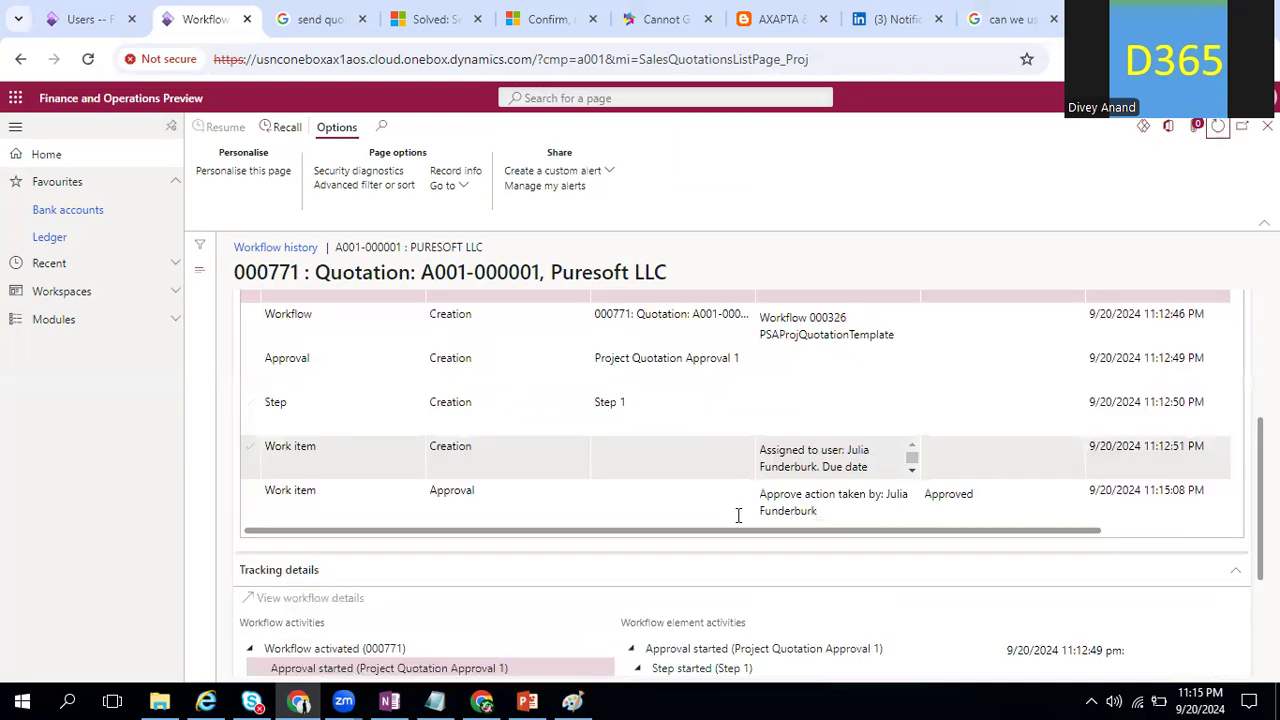
pyautogui.click(451, 489)
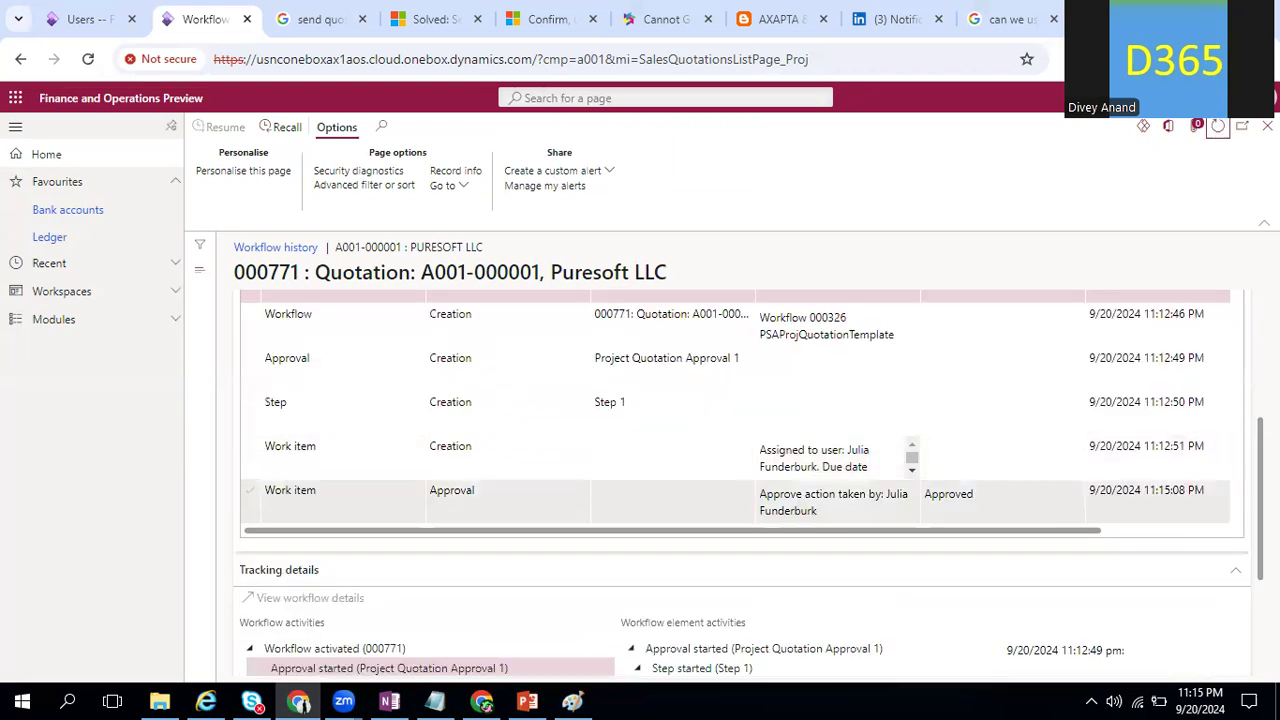
pyautogui.scroll(-2, 358, 516)
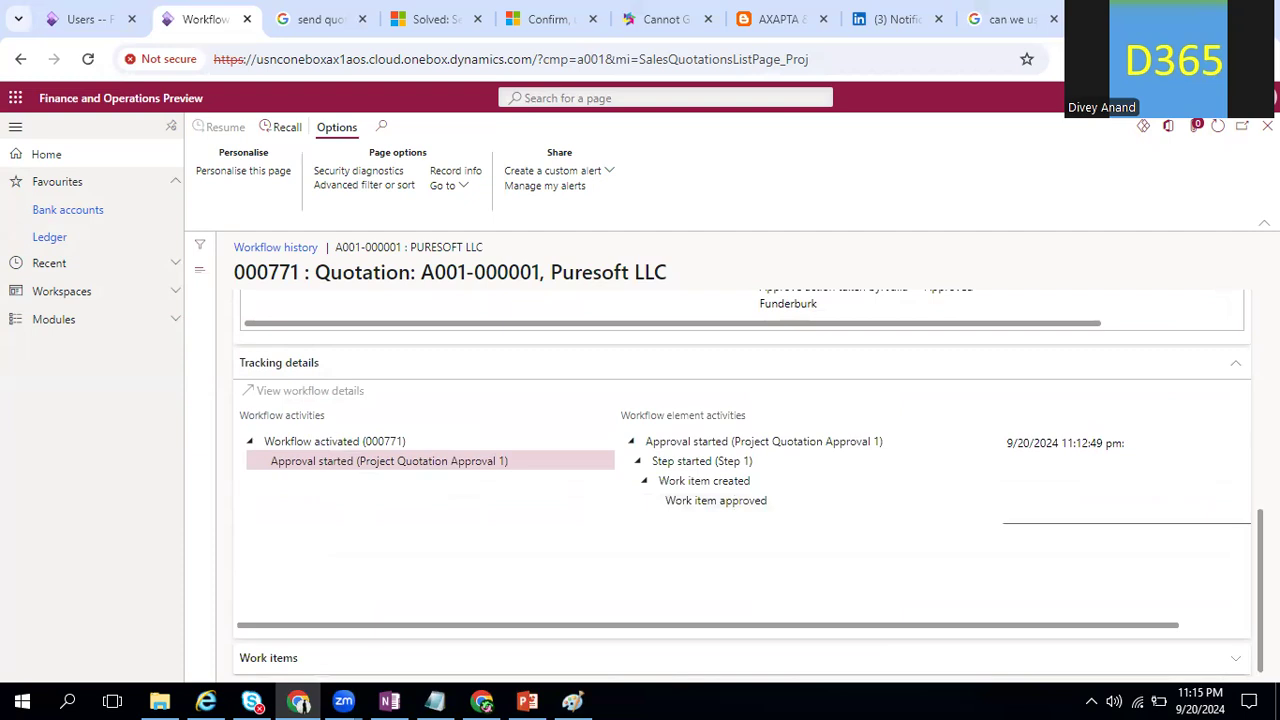
# Return to the Project quotations list, refresh it, and open the Send quotation form for the approved quotation
pyautogui.click(21, 59)
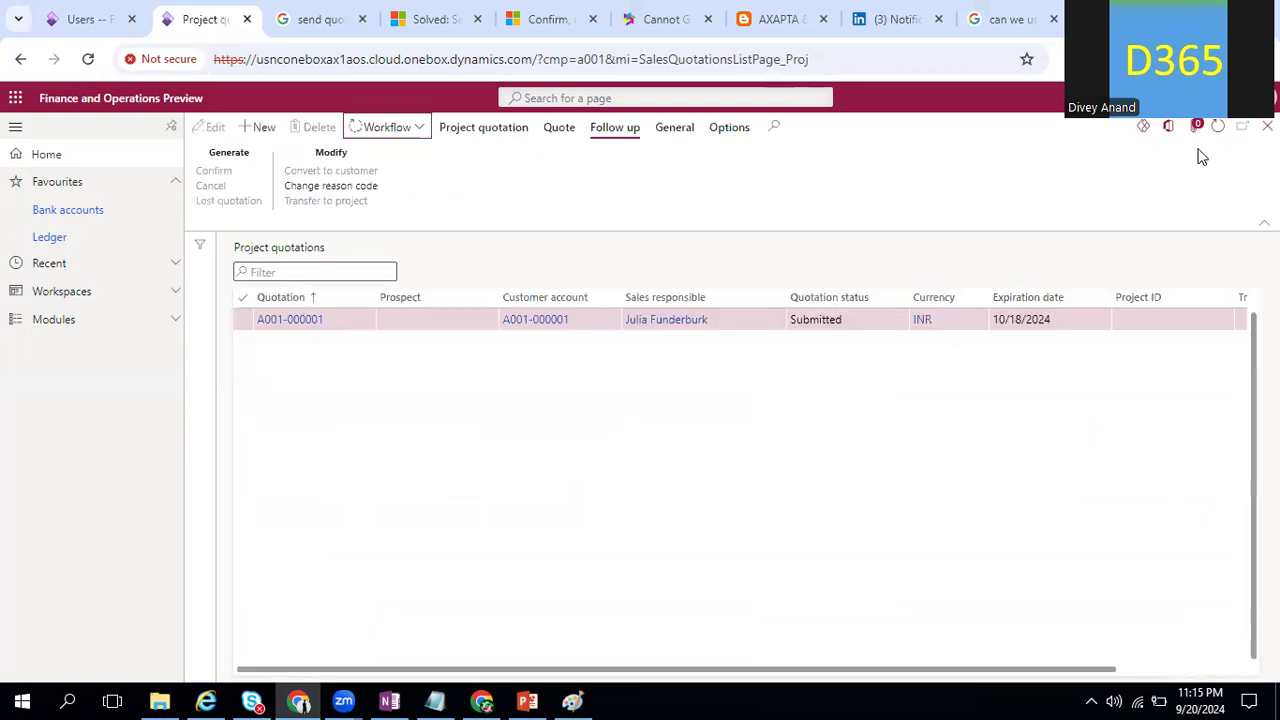
pyautogui.click(1218, 128)
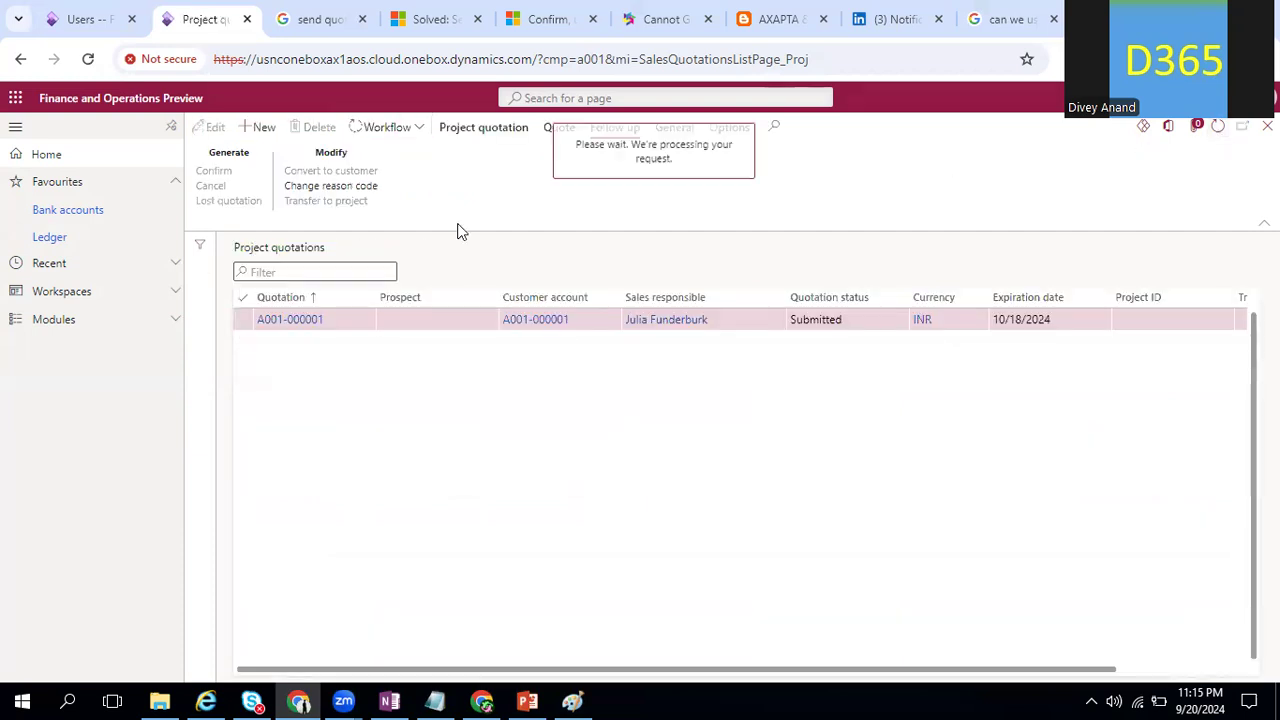
pyautogui.click(494, 130)
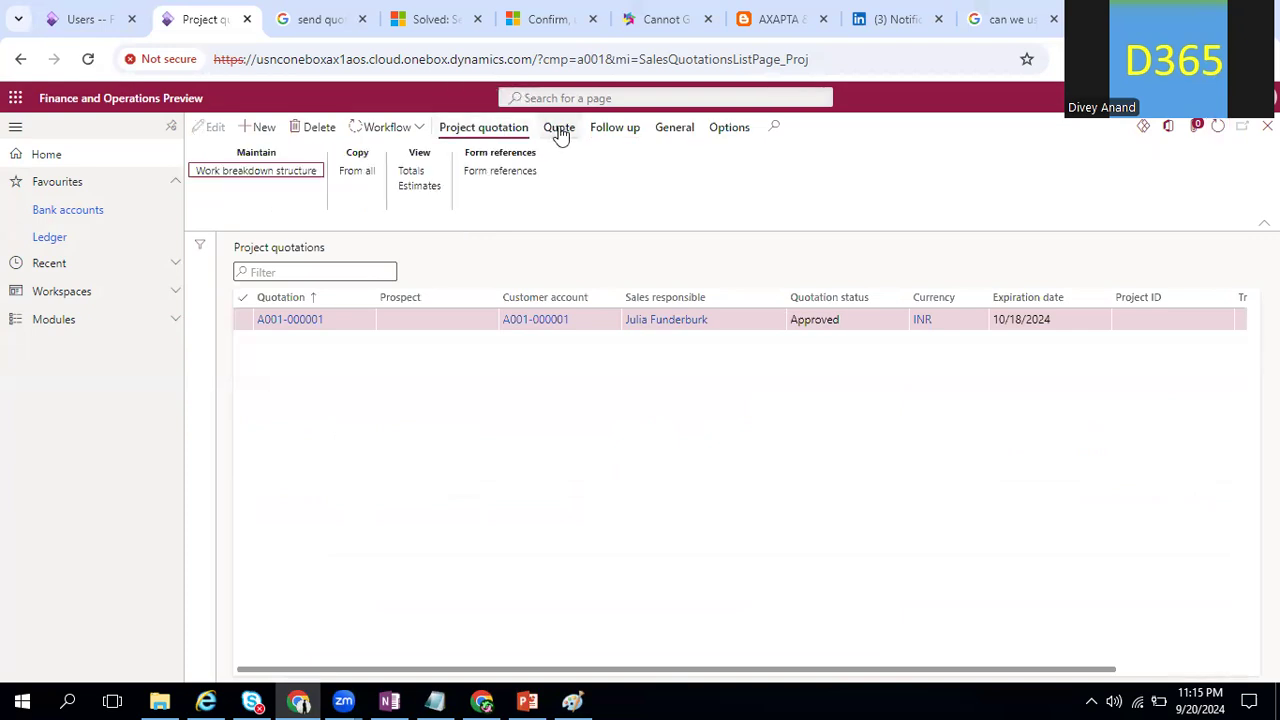
pyautogui.click(560, 130)
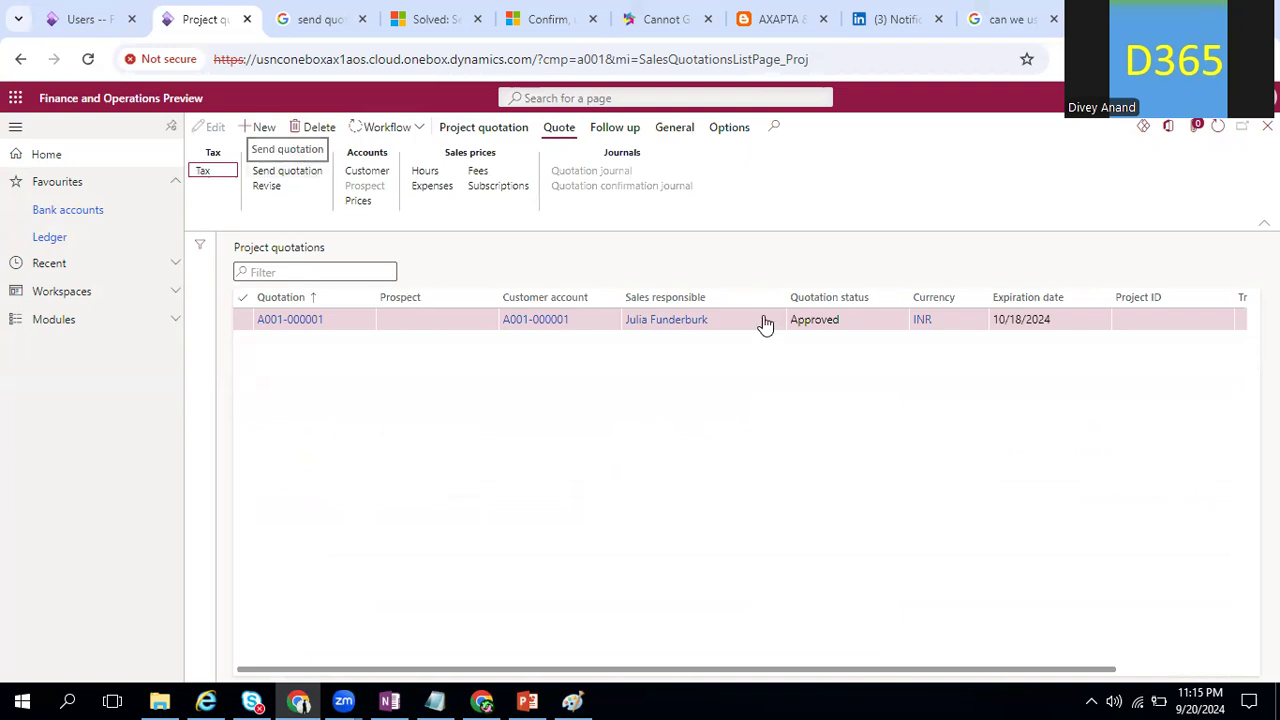
pyautogui.click(303, 175)
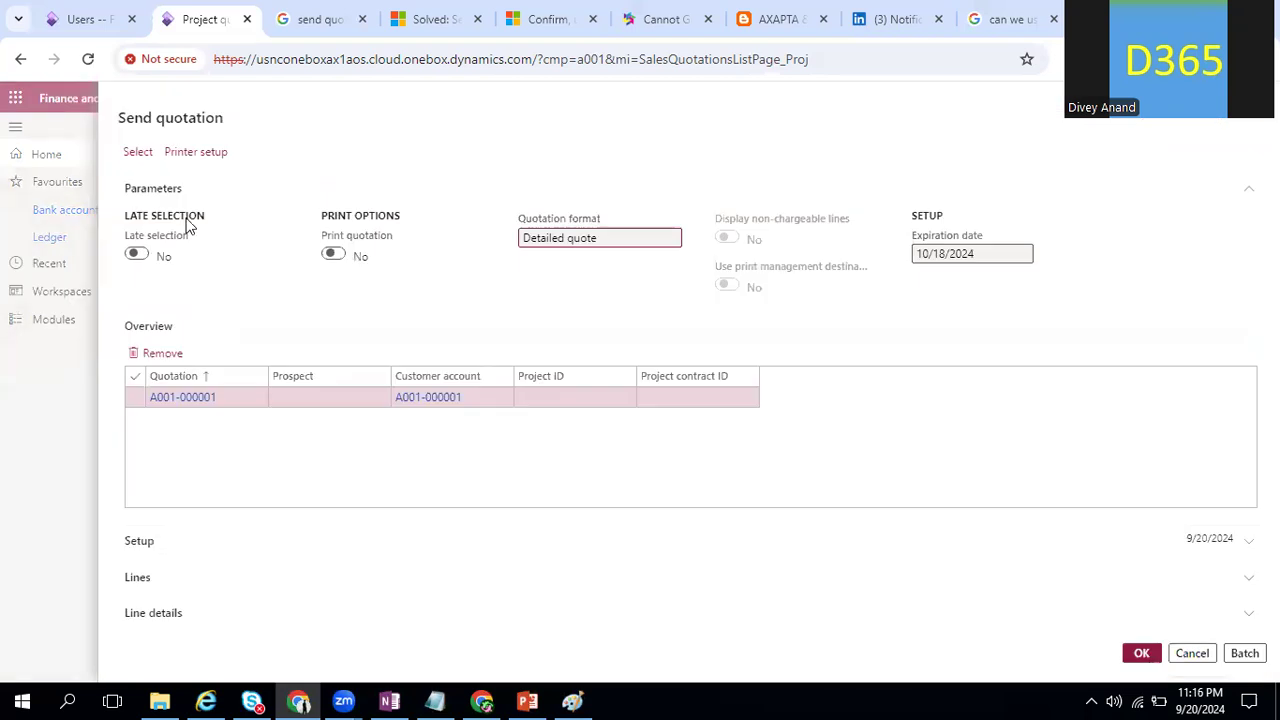
# Leave late selection off and turn on Print quotation for the approved quotation in the Send quotation form
pyautogui.click(137, 255)
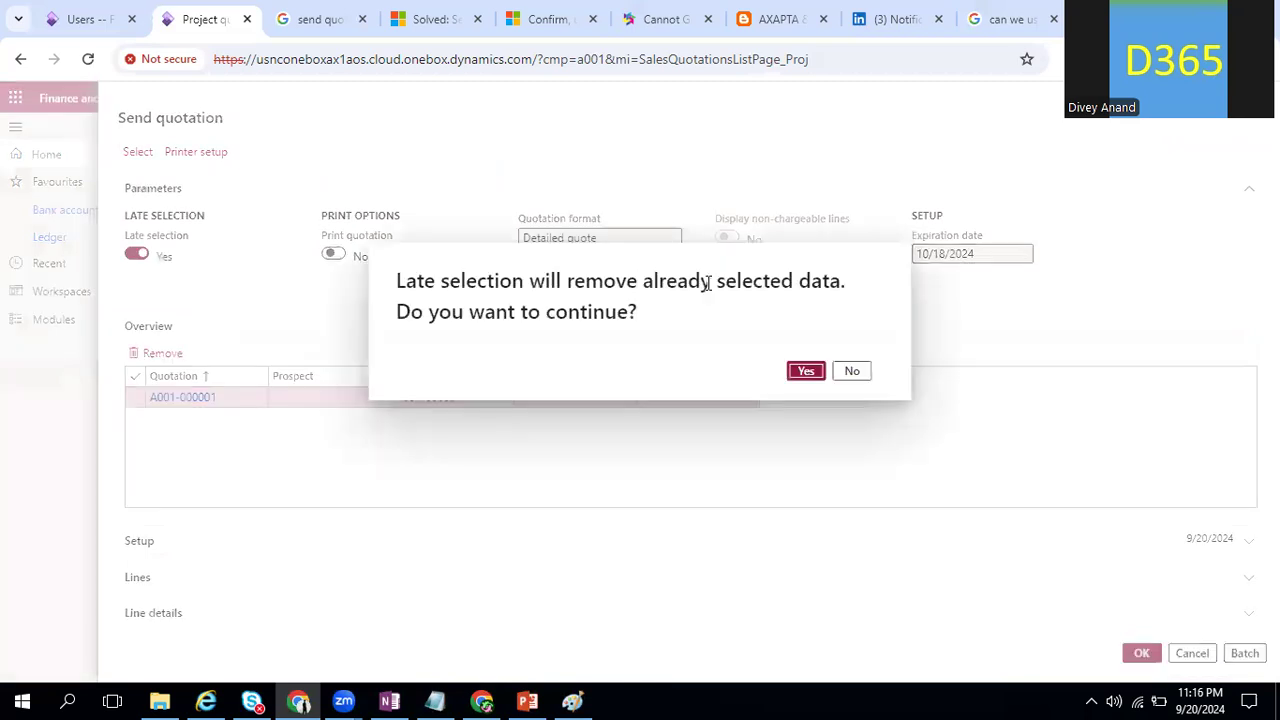
pyautogui.click(863, 374)
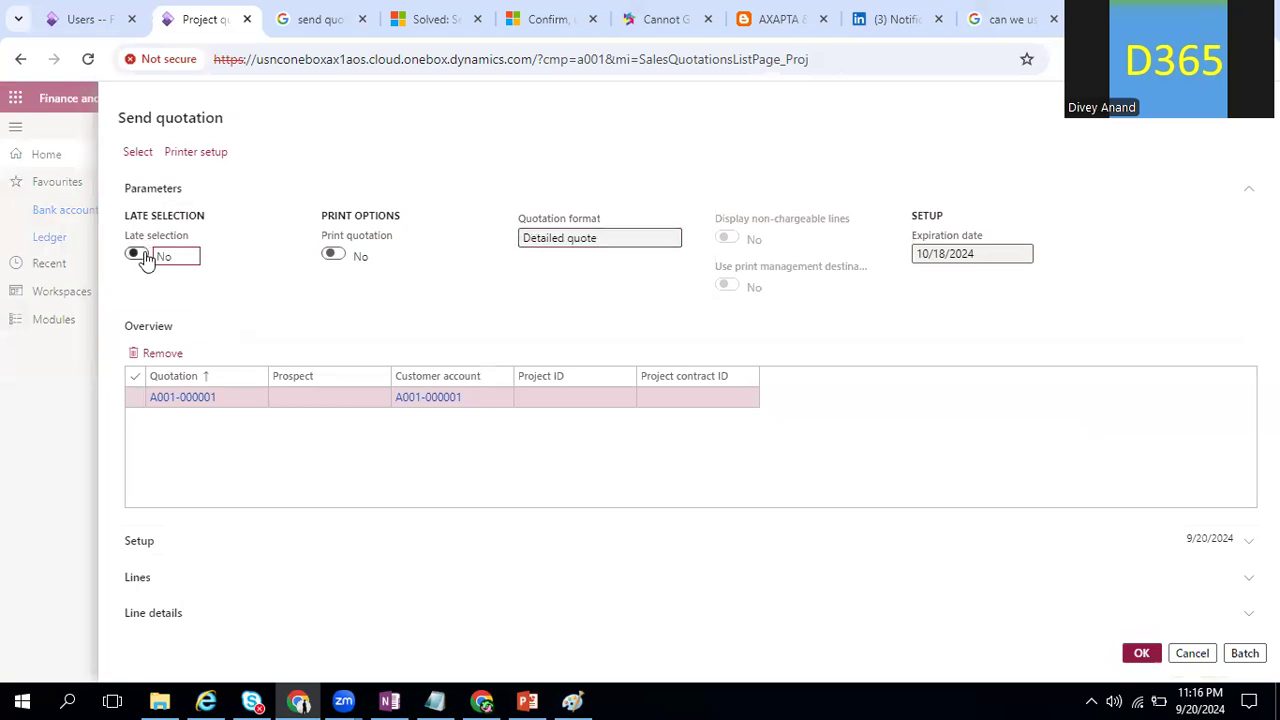
pyautogui.click(336, 255)
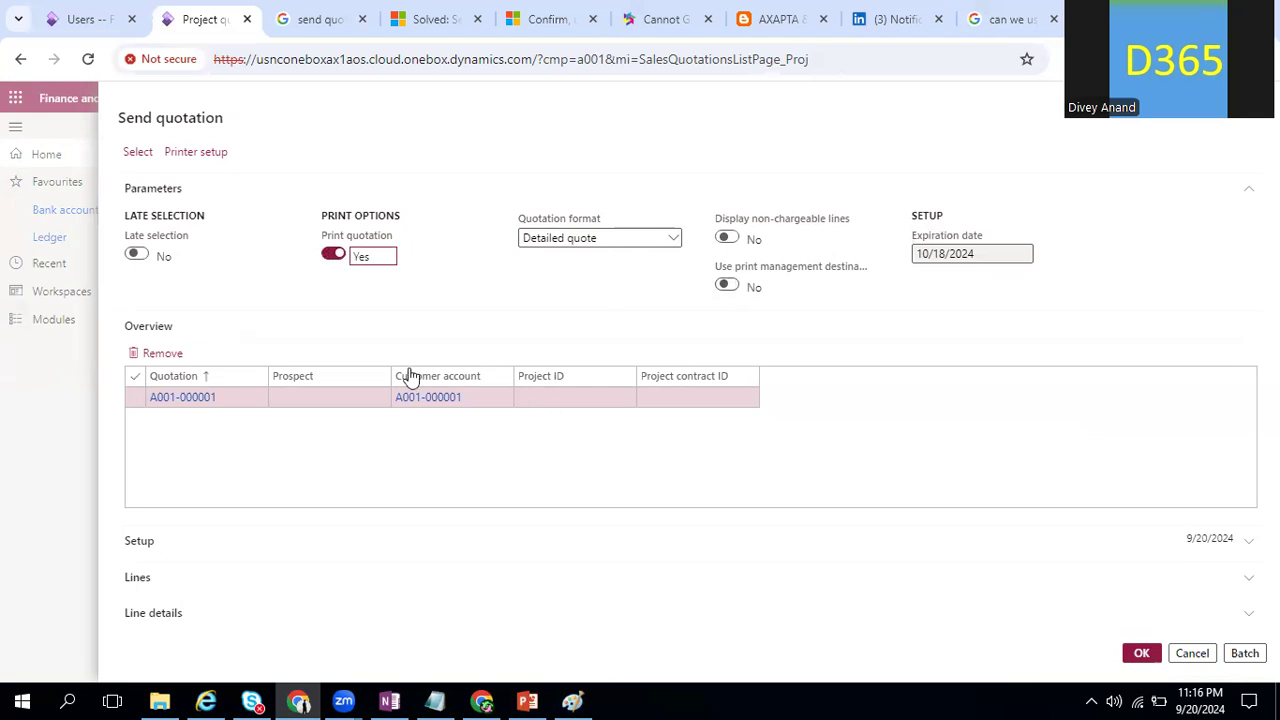
pyautogui.click(320, 399)
pyautogui.click(588, 395)
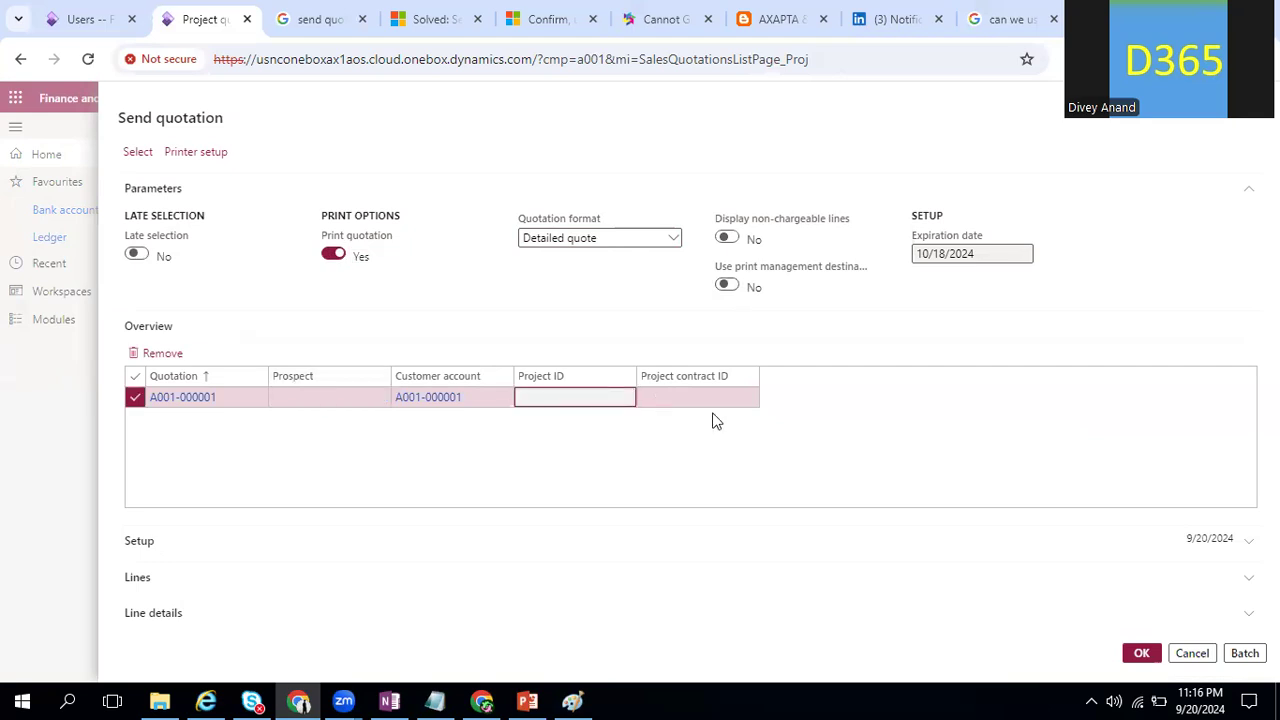
# Expand the Setup and Lines sections to review them, send the quotation, and close the generated report
pyautogui.click(1248, 541)
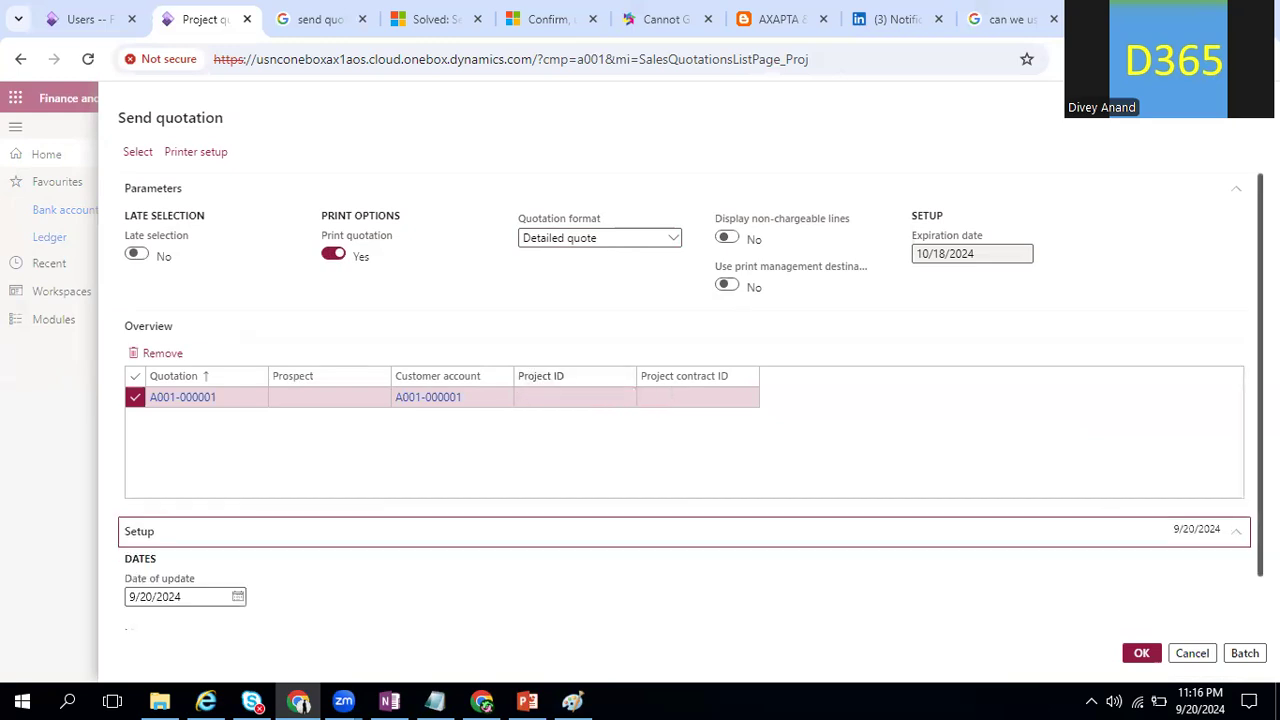
pyautogui.scroll(-2, 461, 512)
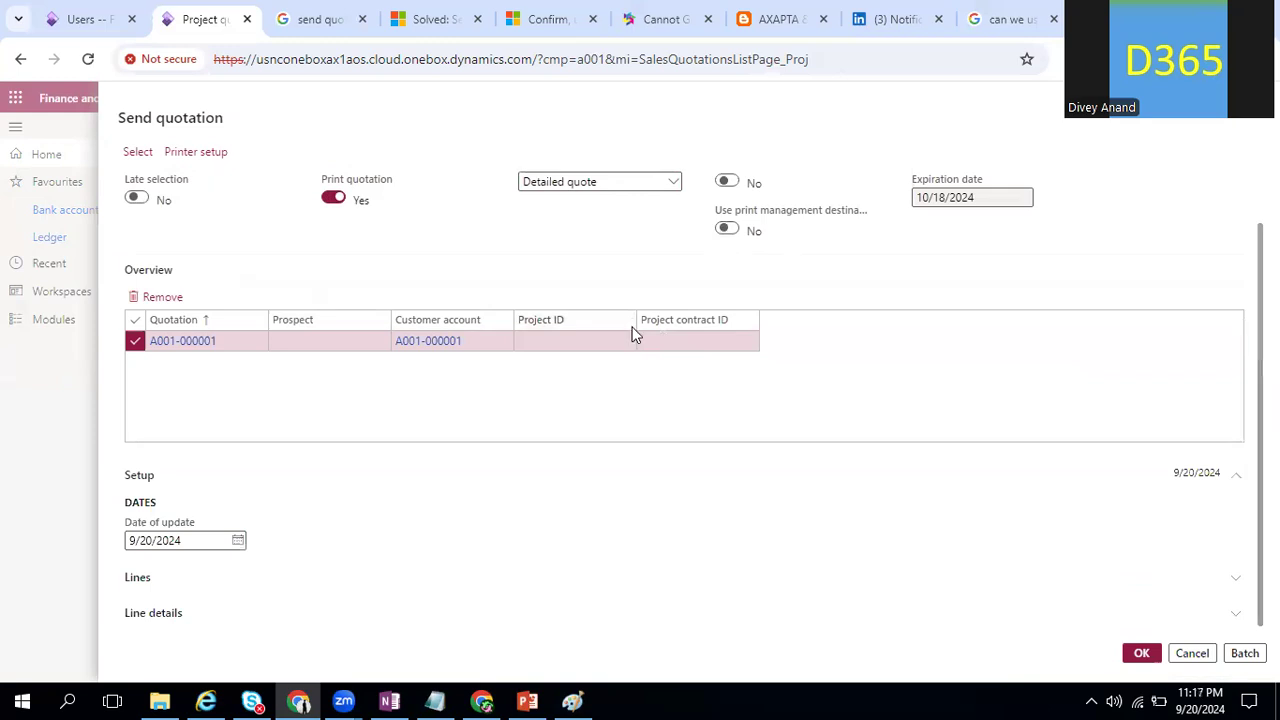
pyautogui.click(188, 585)
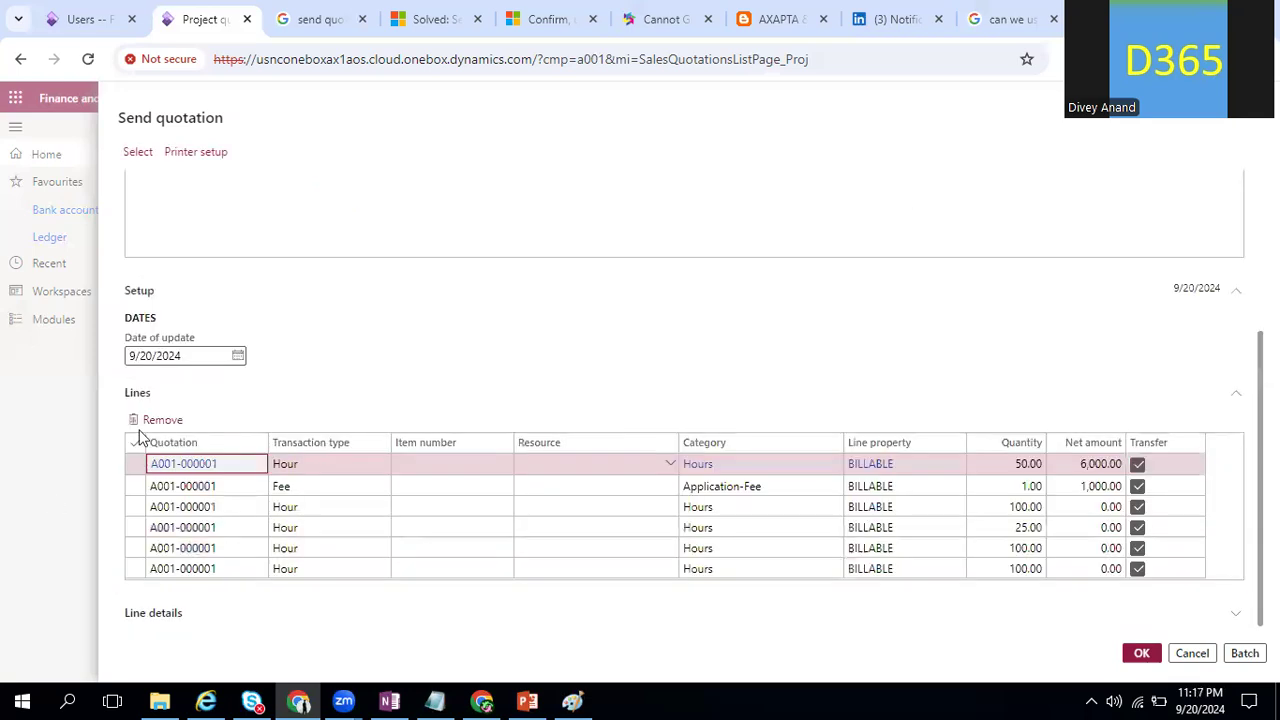
pyautogui.click(1142, 655)
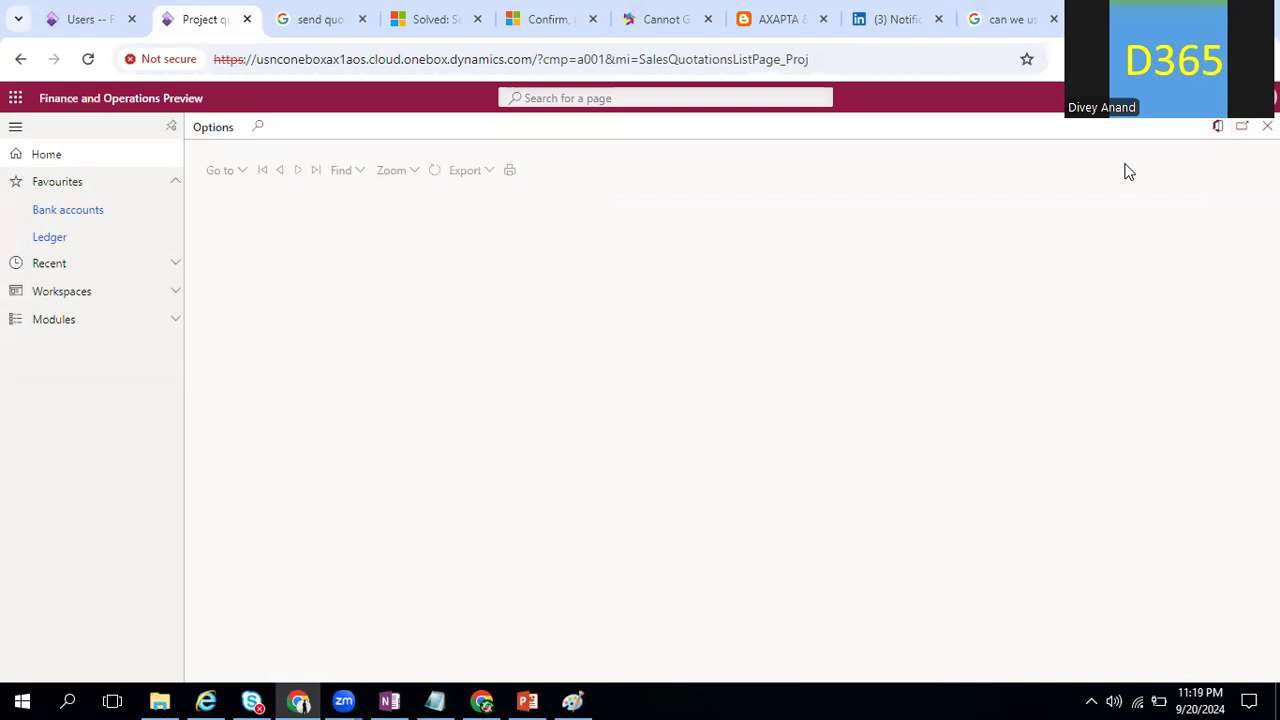
pyautogui.click(1267, 126)
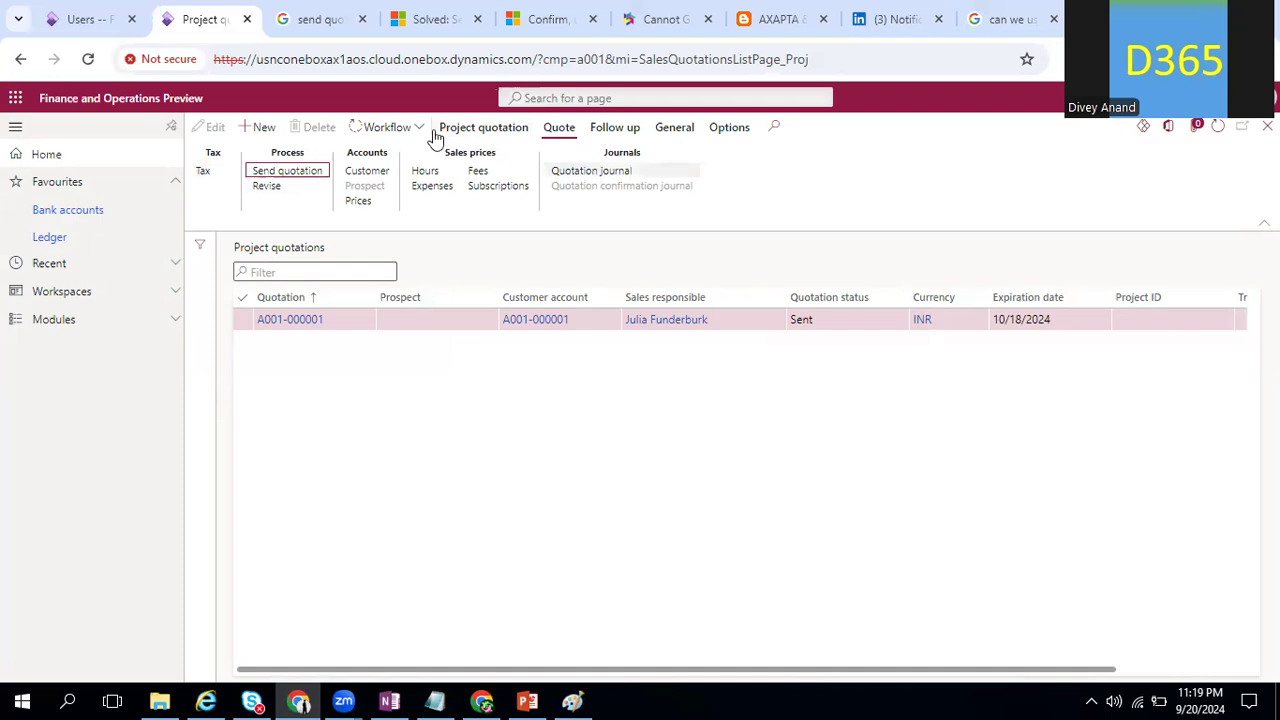
# Open the quotation journal of the sent quotation, view its copy preview, and return to the Project quotations list
pyautogui.click(604, 172)
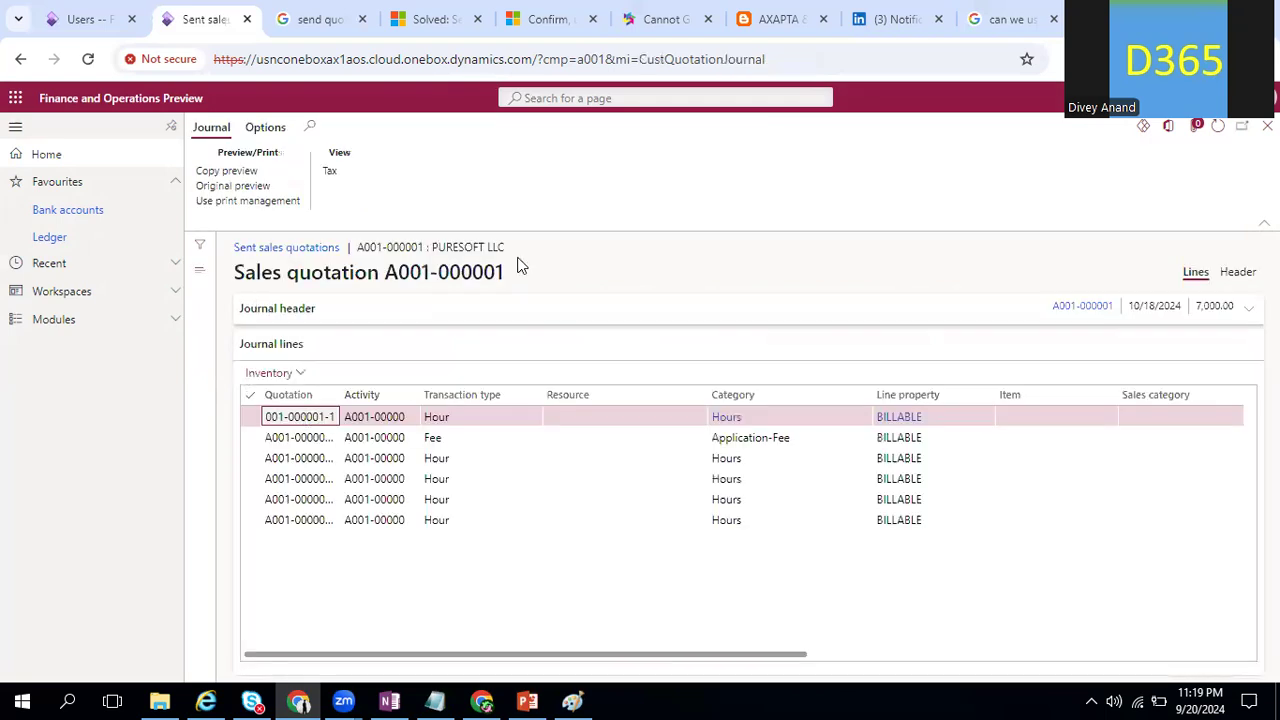
pyautogui.press('Escape')
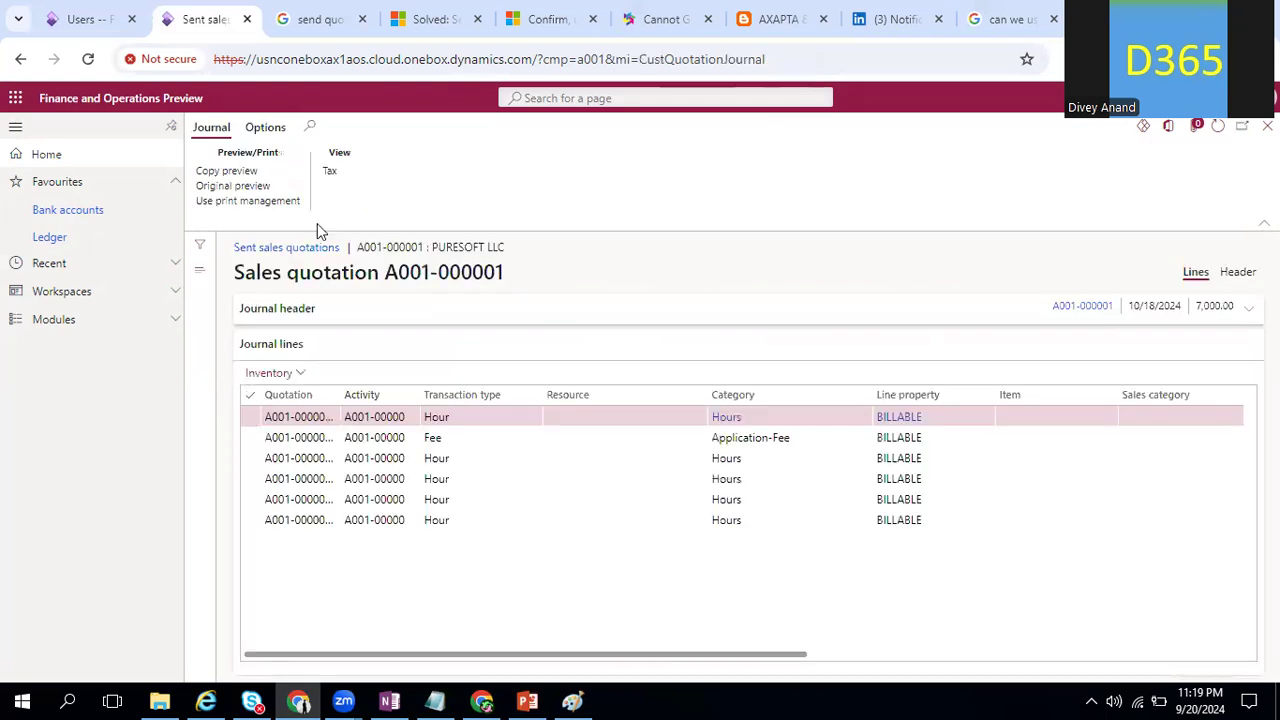
pyautogui.click(569, 171)
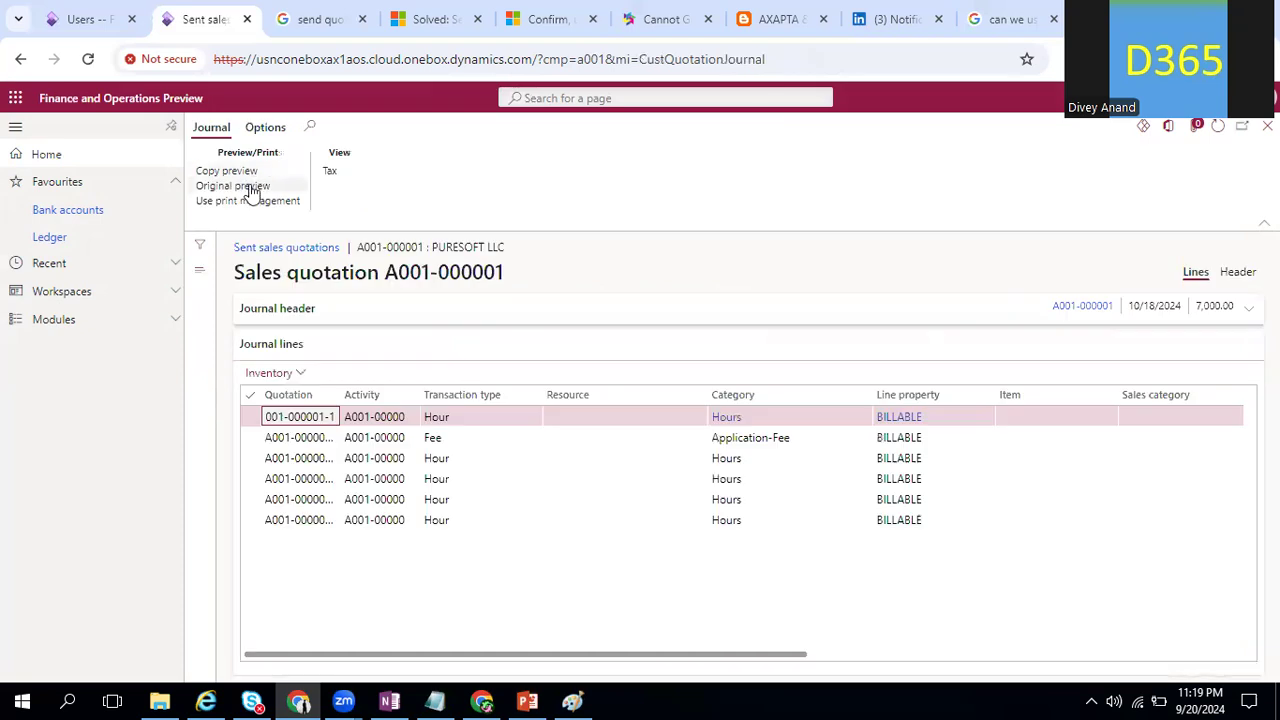
pyautogui.click(205, 172)
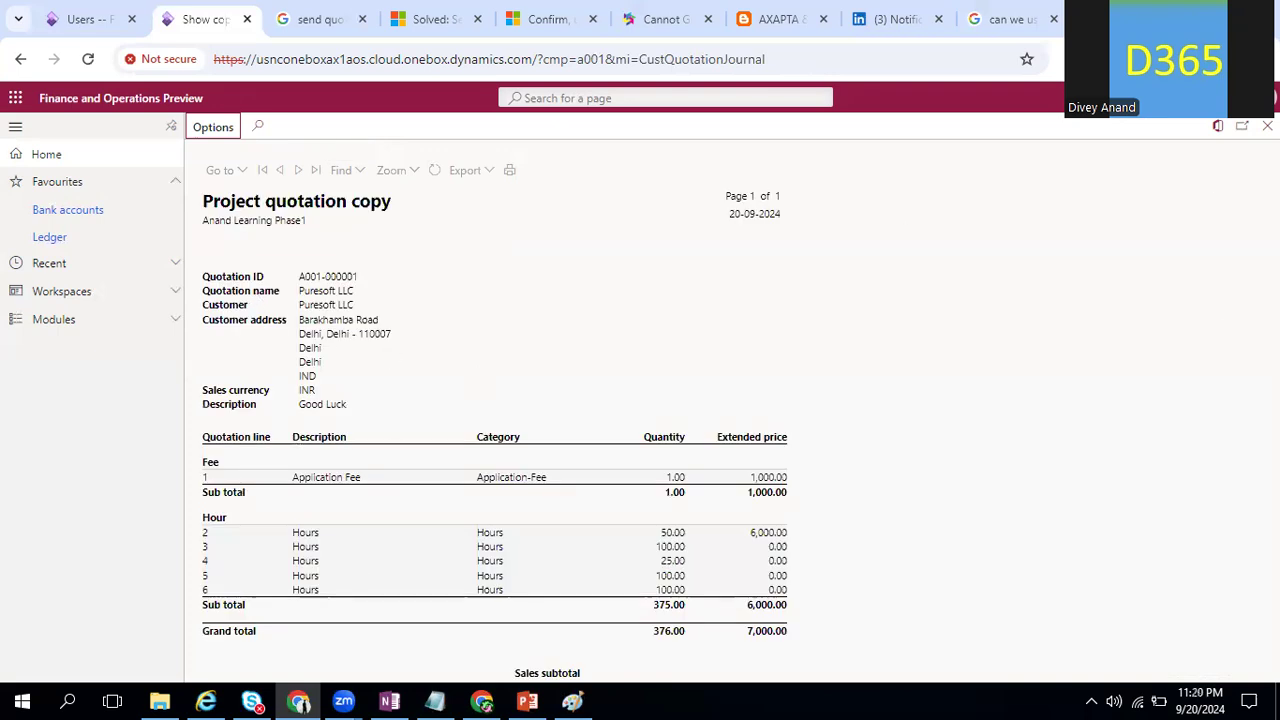
pyautogui.click(1267, 126)
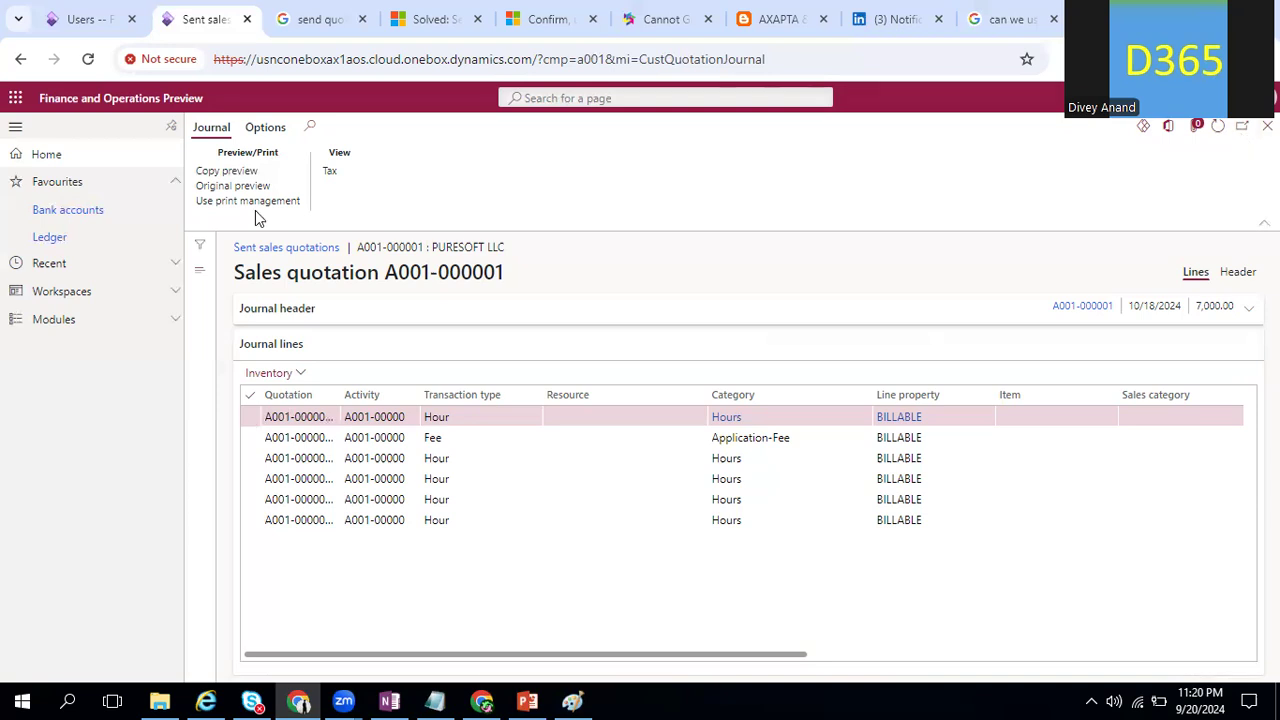
pyautogui.press('Escape')
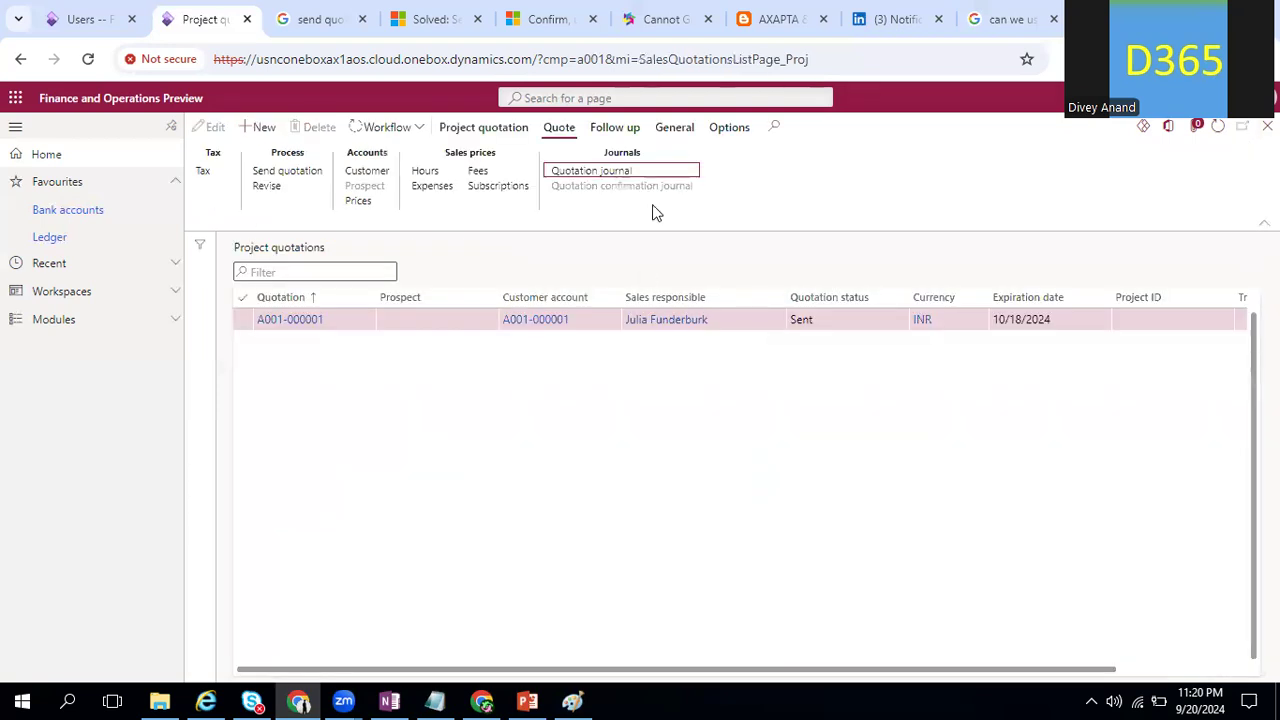
pyautogui.click(511, 133)
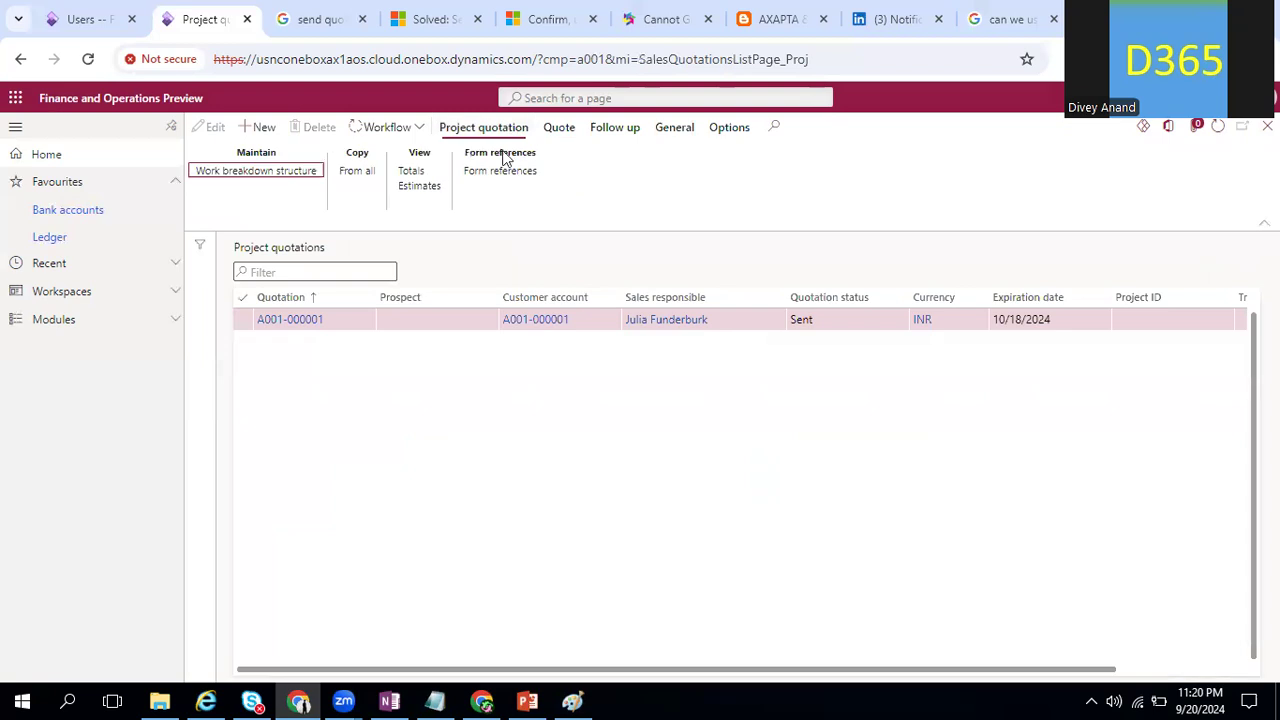
pyautogui.click(615, 129)
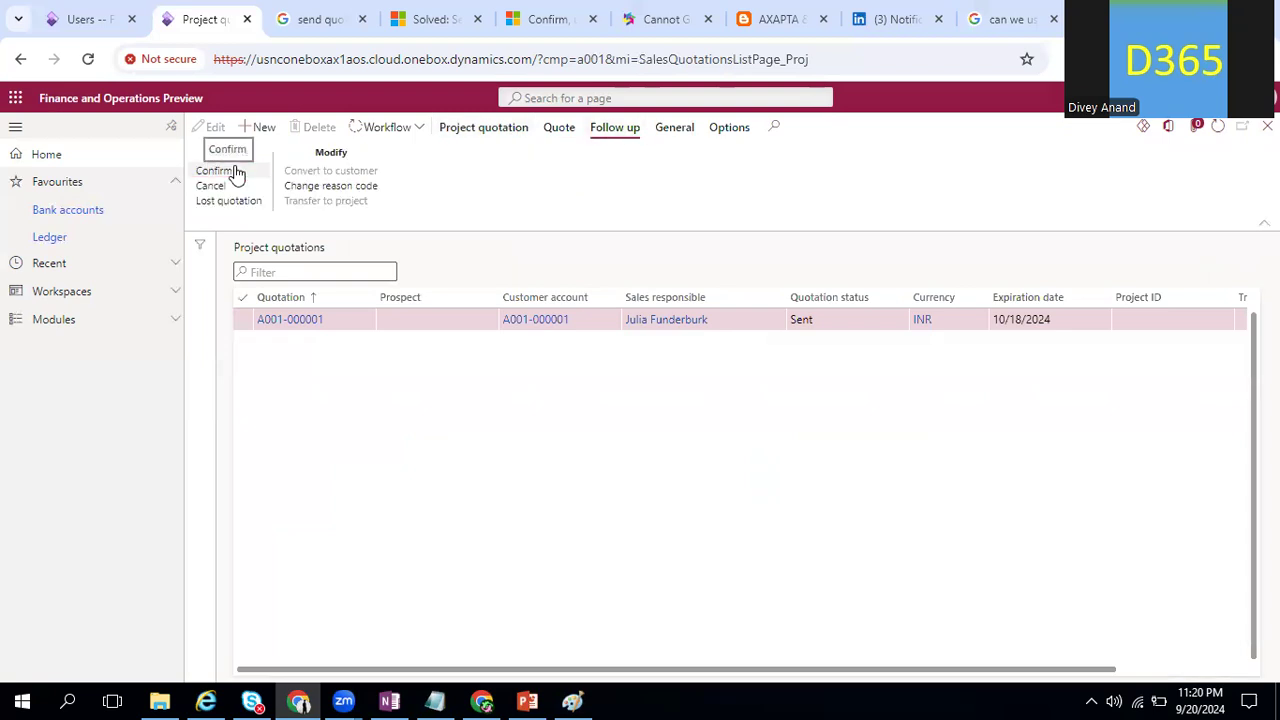
pyautogui.click(558, 133)
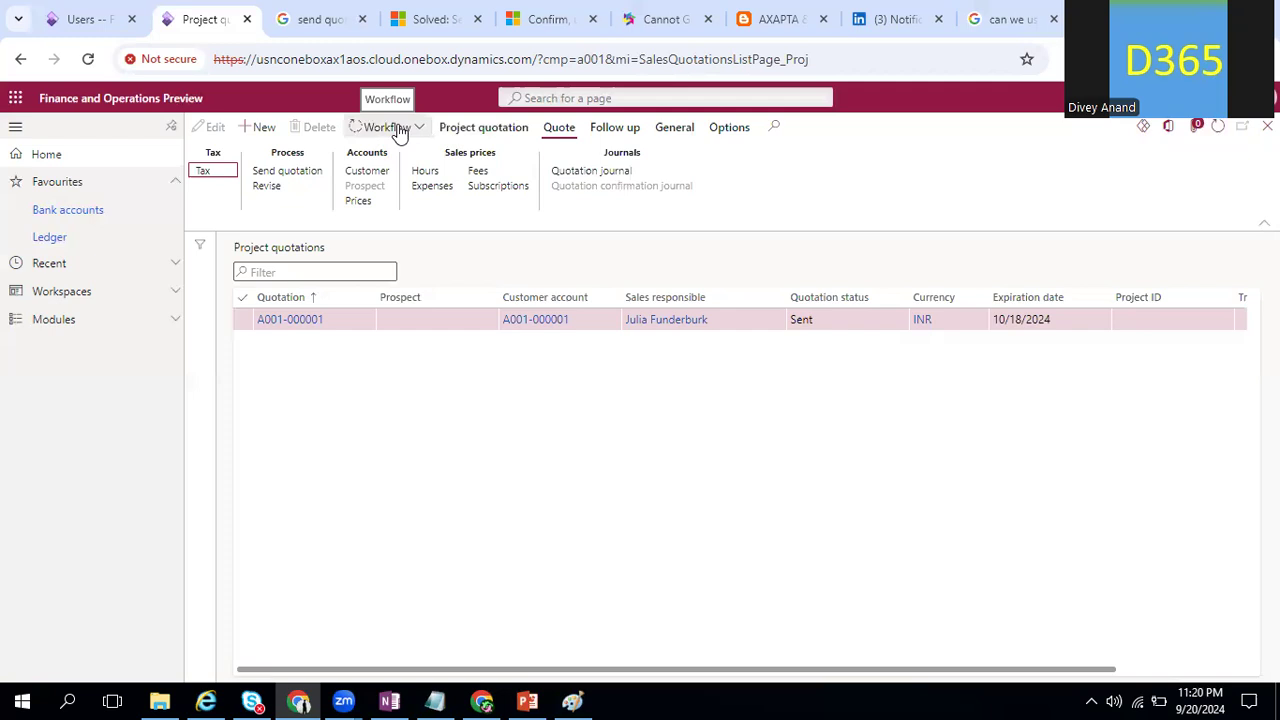
pyautogui.click(566, 130)
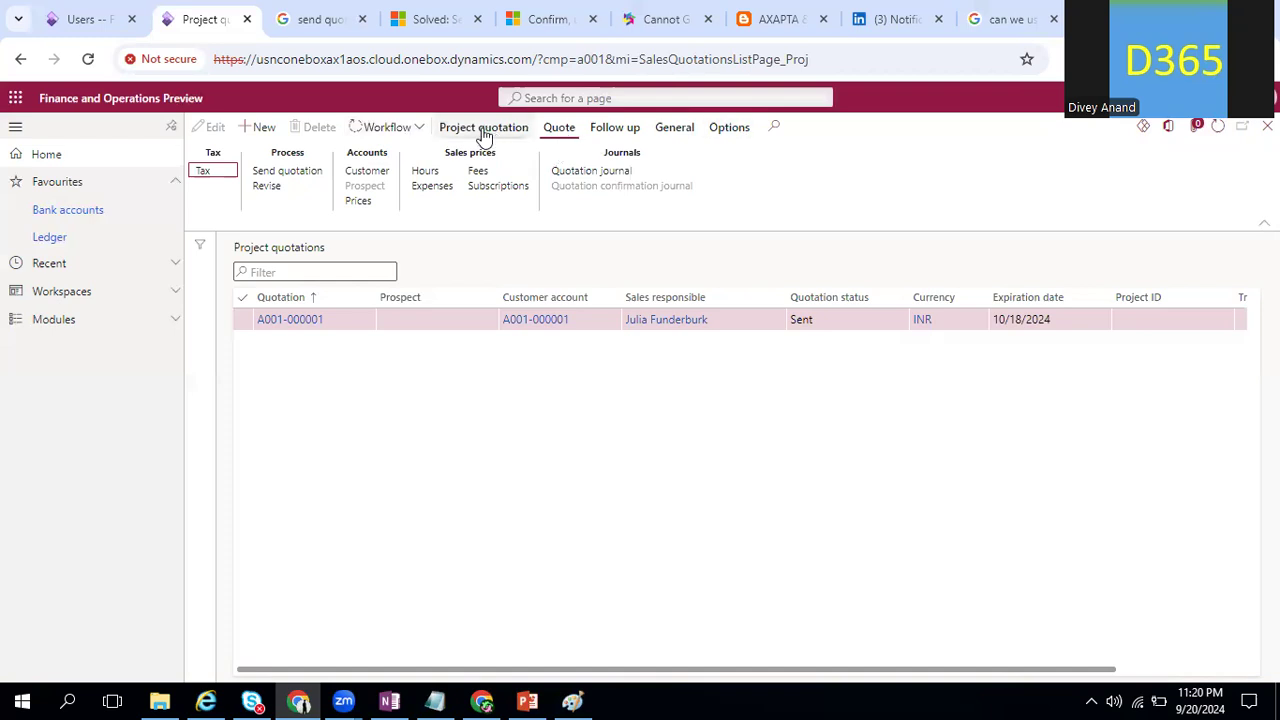
pyautogui.click(520, 132)
# Confirm the sent project quotation with the associated opportunity record updated, leaving the reason blank
pyautogui.click(628, 134)
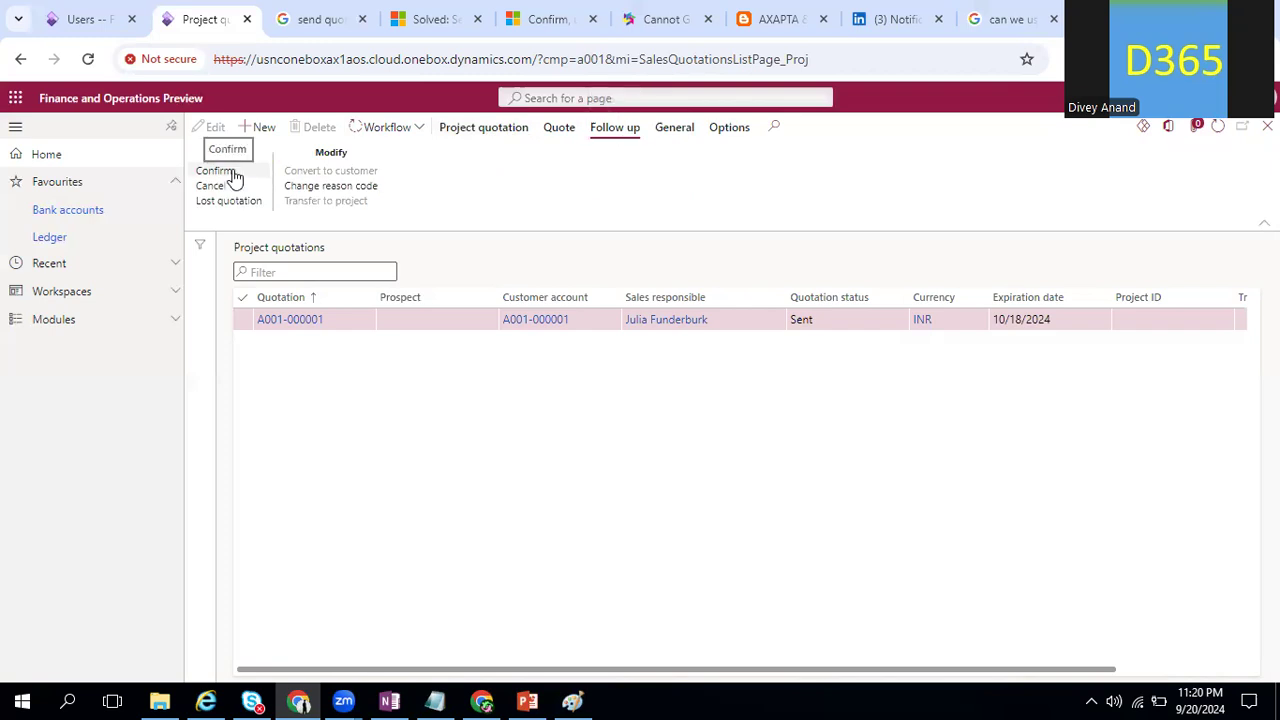
pyautogui.click(233, 176)
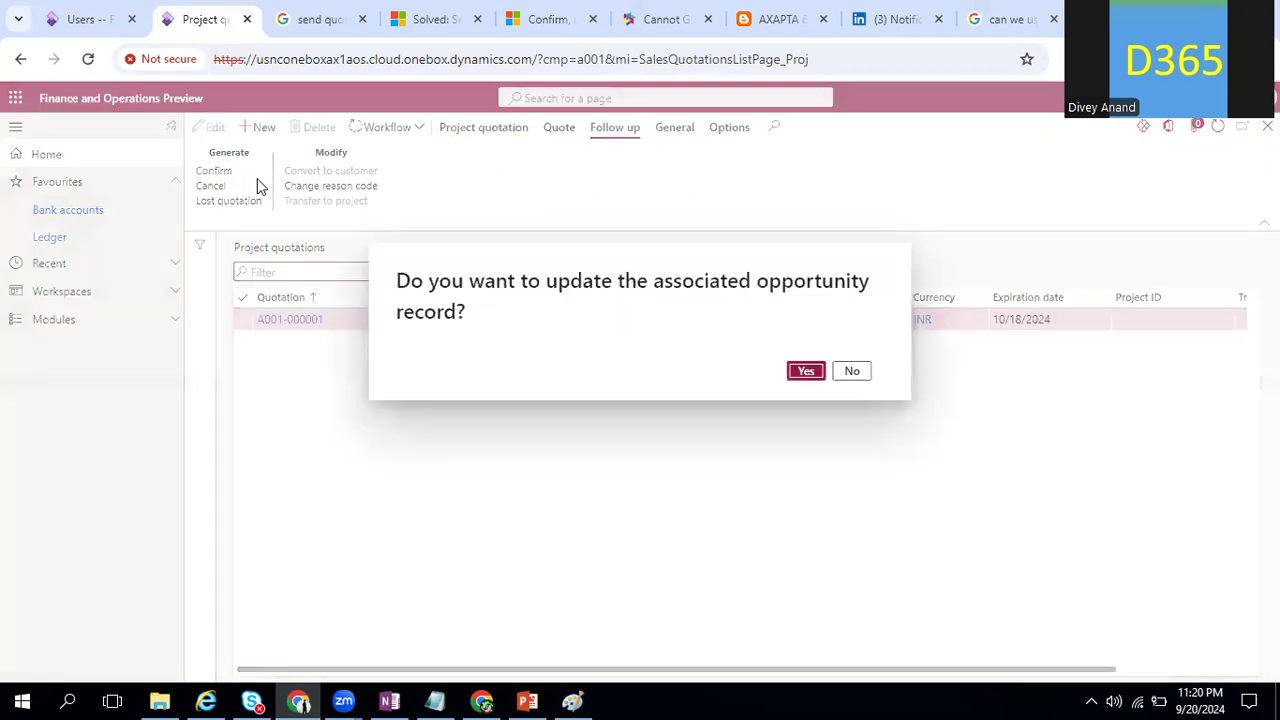
pyautogui.click(807, 376)
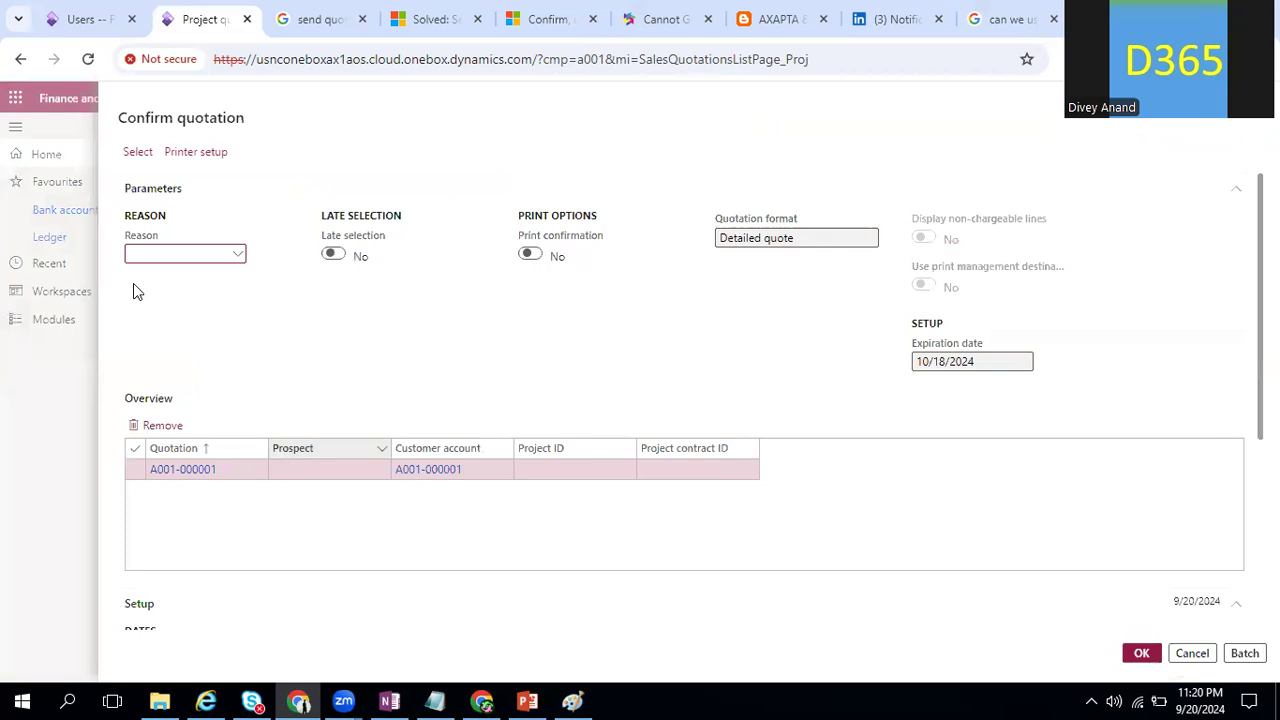
pyautogui.click(237, 256)
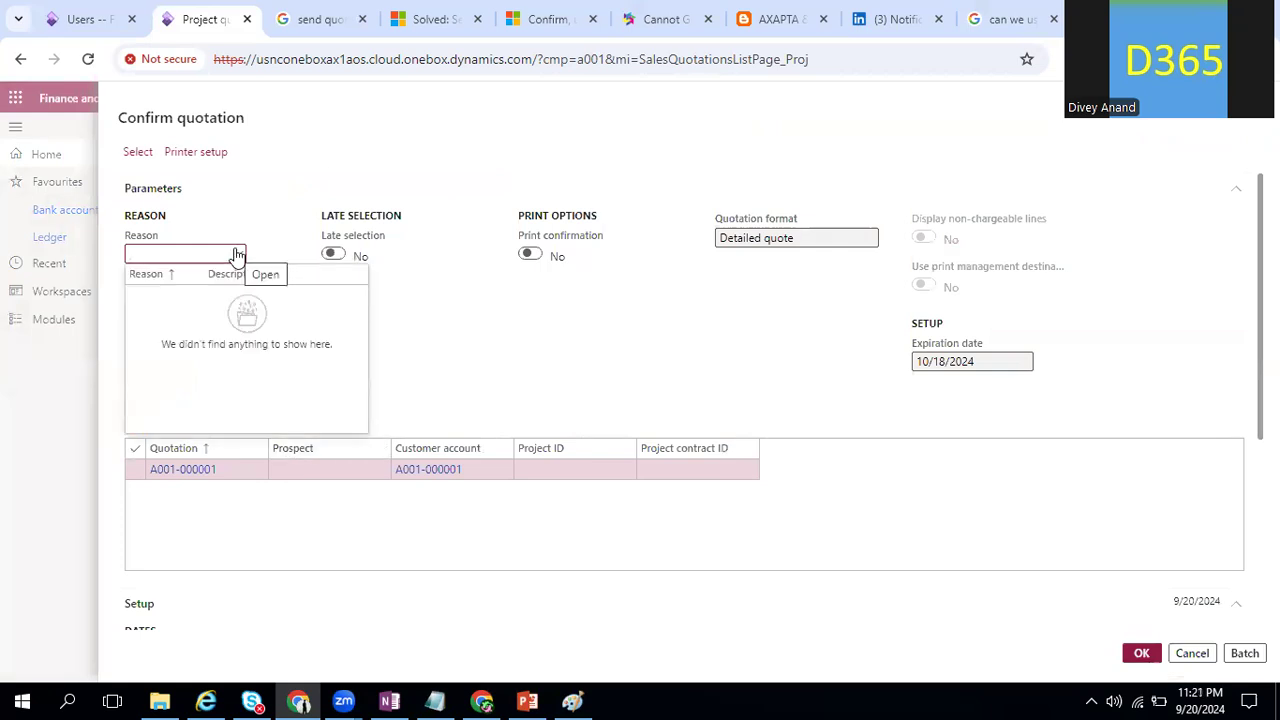
pyautogui.click(237, 254)
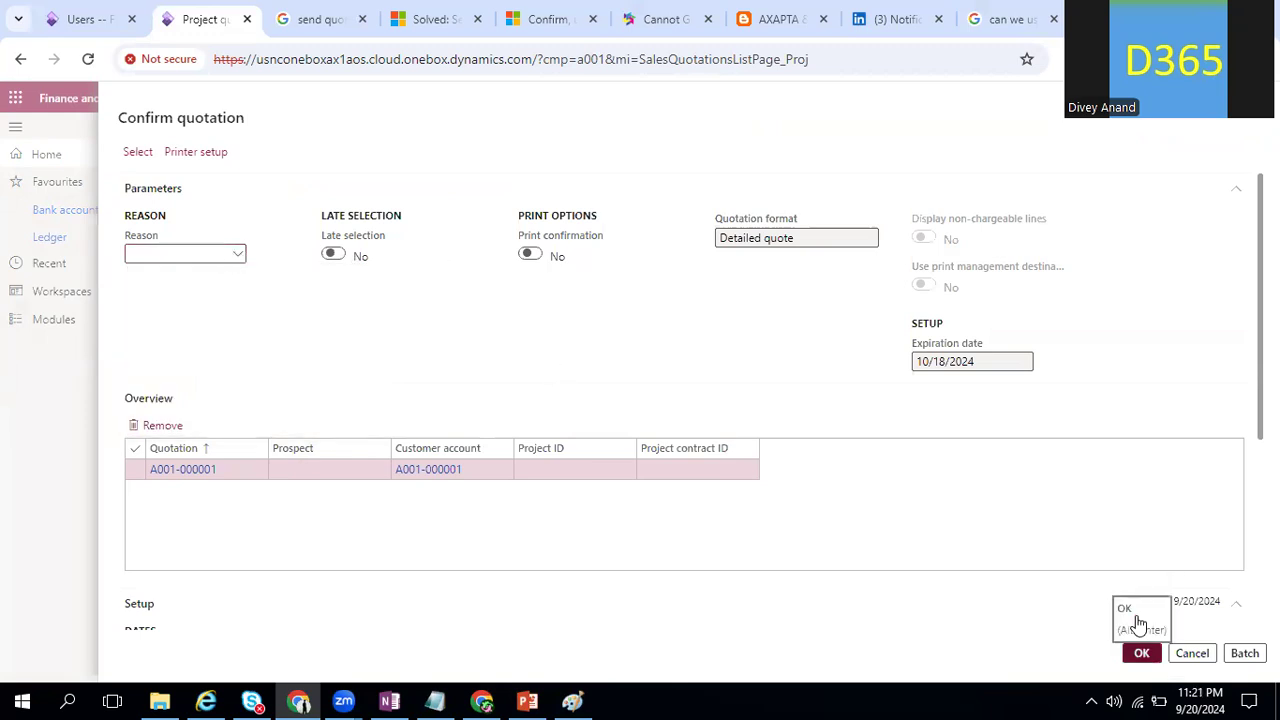
pyautogui.click(1139, 628)
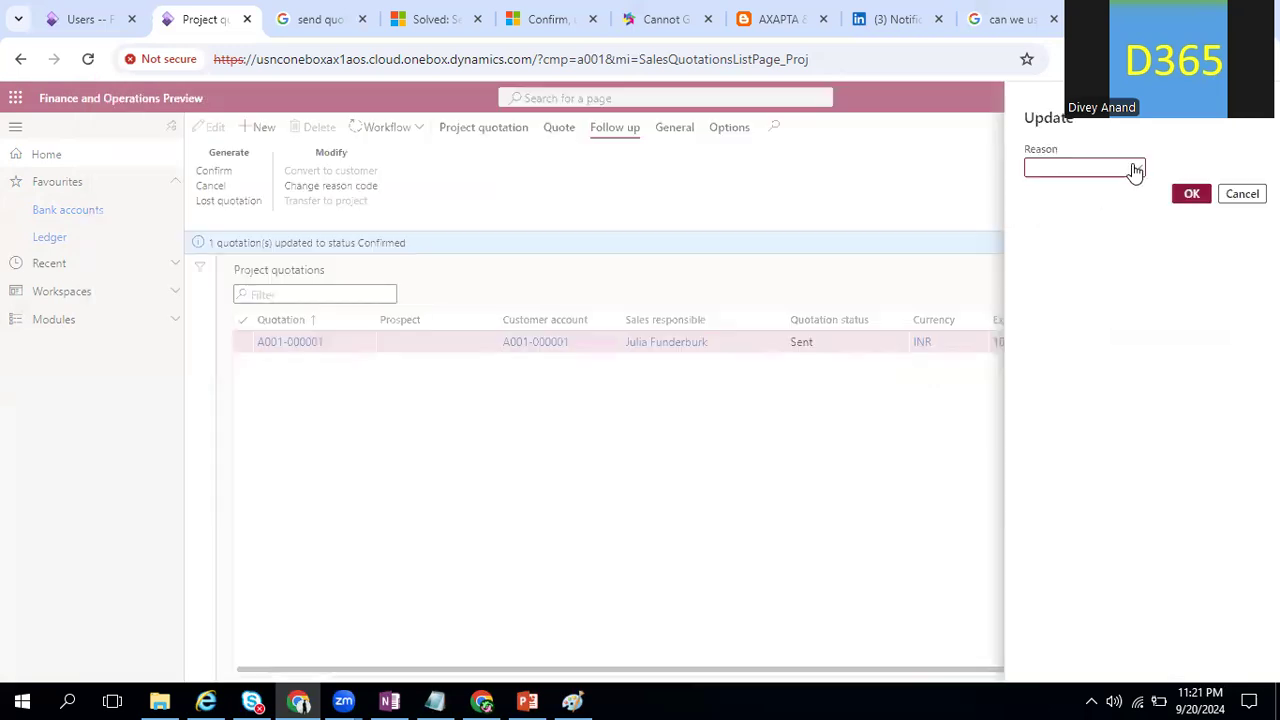
# Open the Reason setup form from the reason lookup of the Update dialog and add a reason named "Accept"
pyautogui.click(1137, 171)
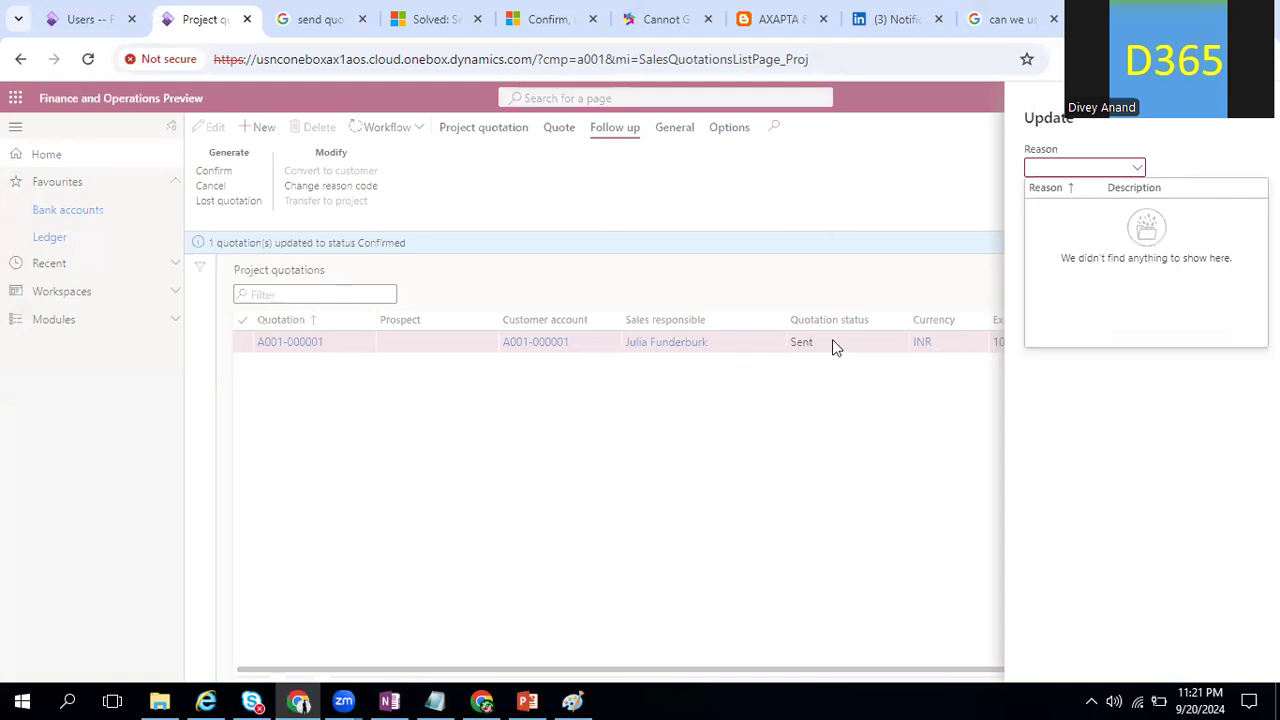
pyautogui.rightClick(1160, 231)
pyautogui.click(1166, 256)
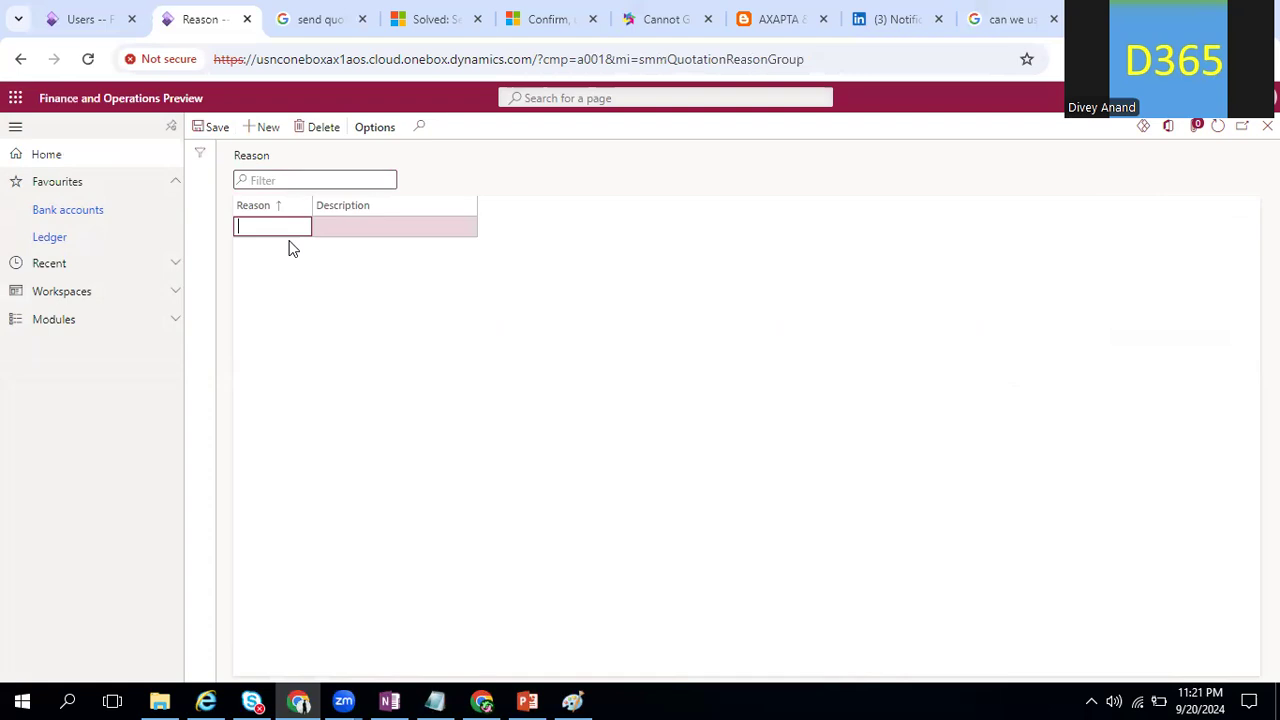
pyautogui.write('Accept')
pyautogui.press('Tab')
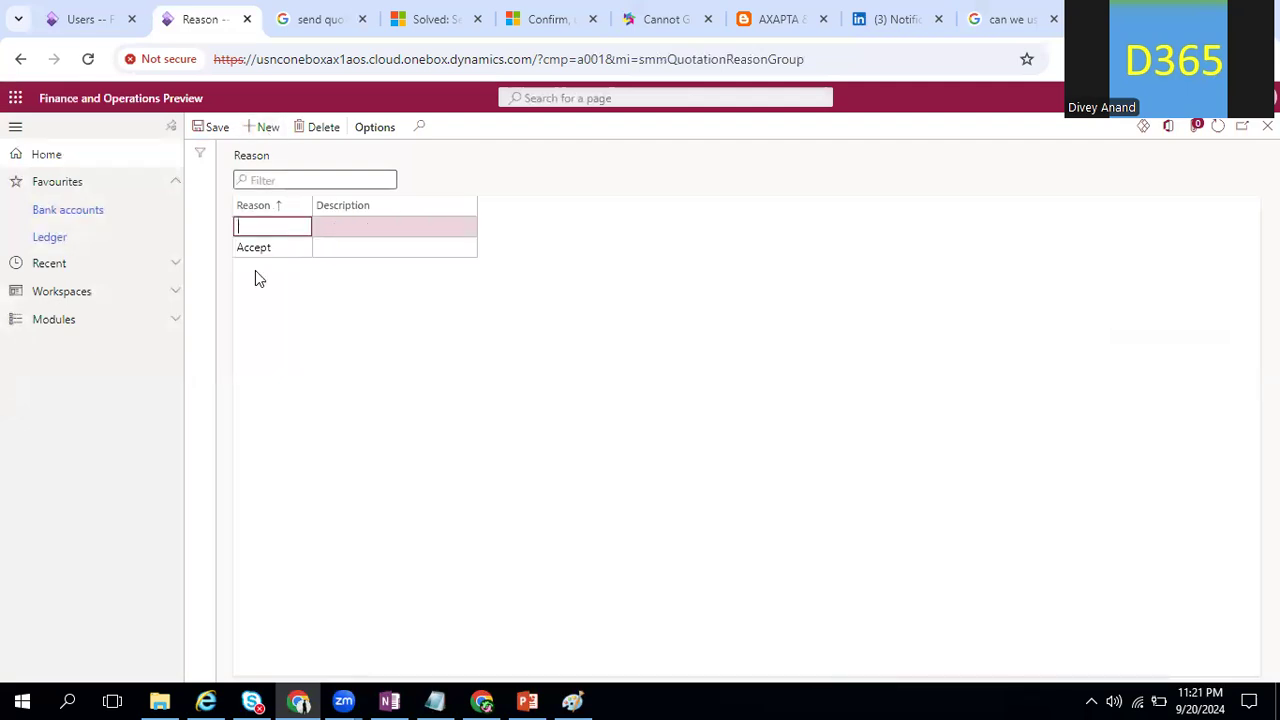
# Add a second quotation reason named "Reject" with the description "Reject"
pyautogui.write('Reject')
pyautogui.press('Tab')
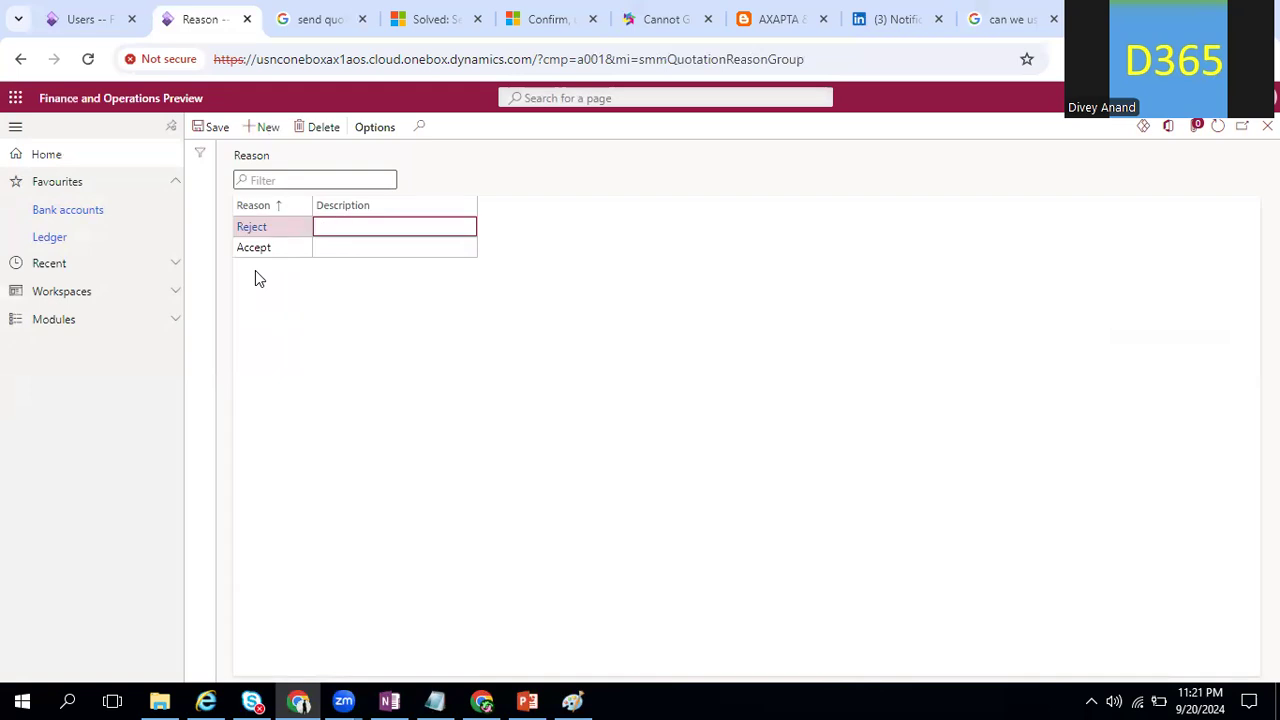
pyautogui.write('Reject')
pyautogui.press('Tab')
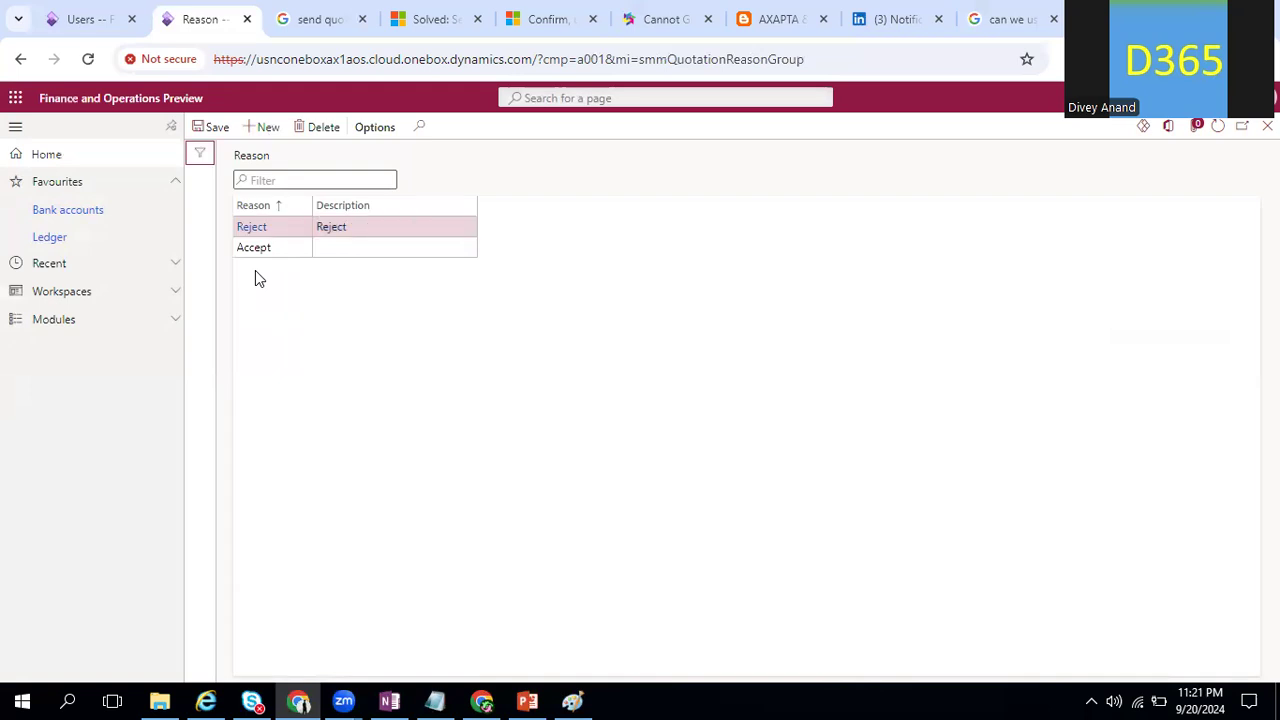
pyautogui.press('Tab')
pyautogui.press('Tab')
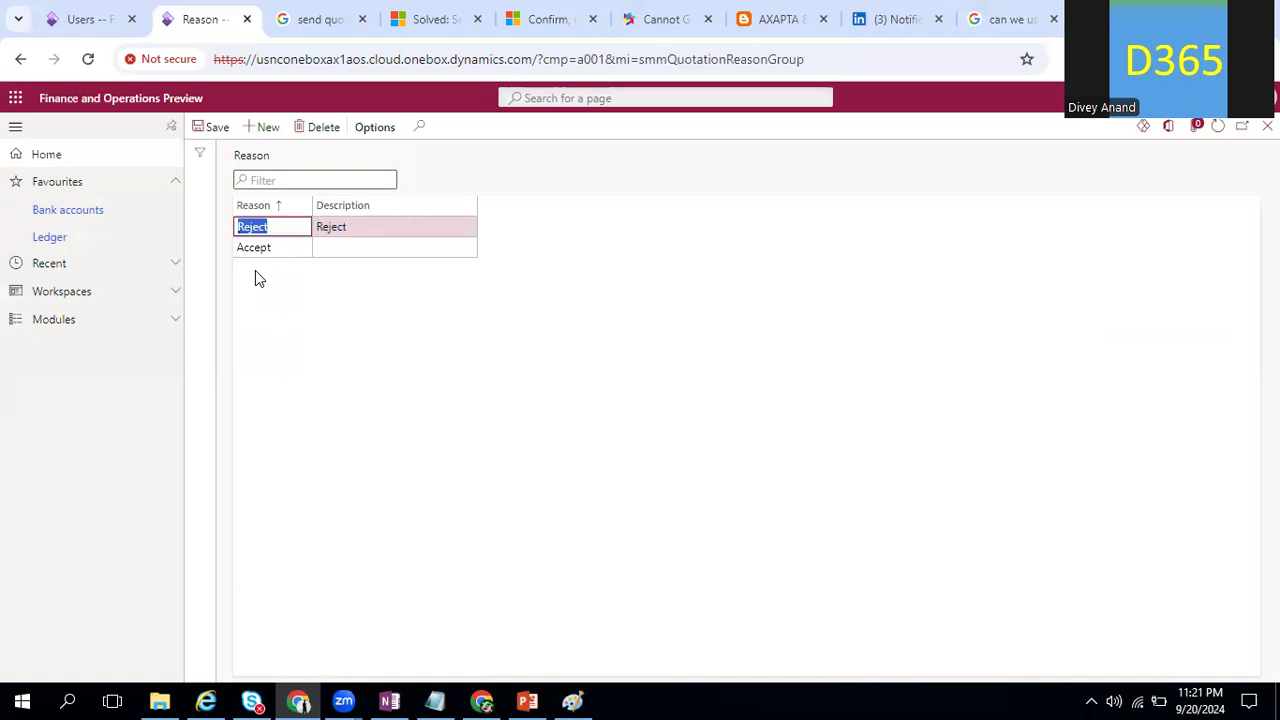
pyautogui.hotkey('shift', 'Tab')
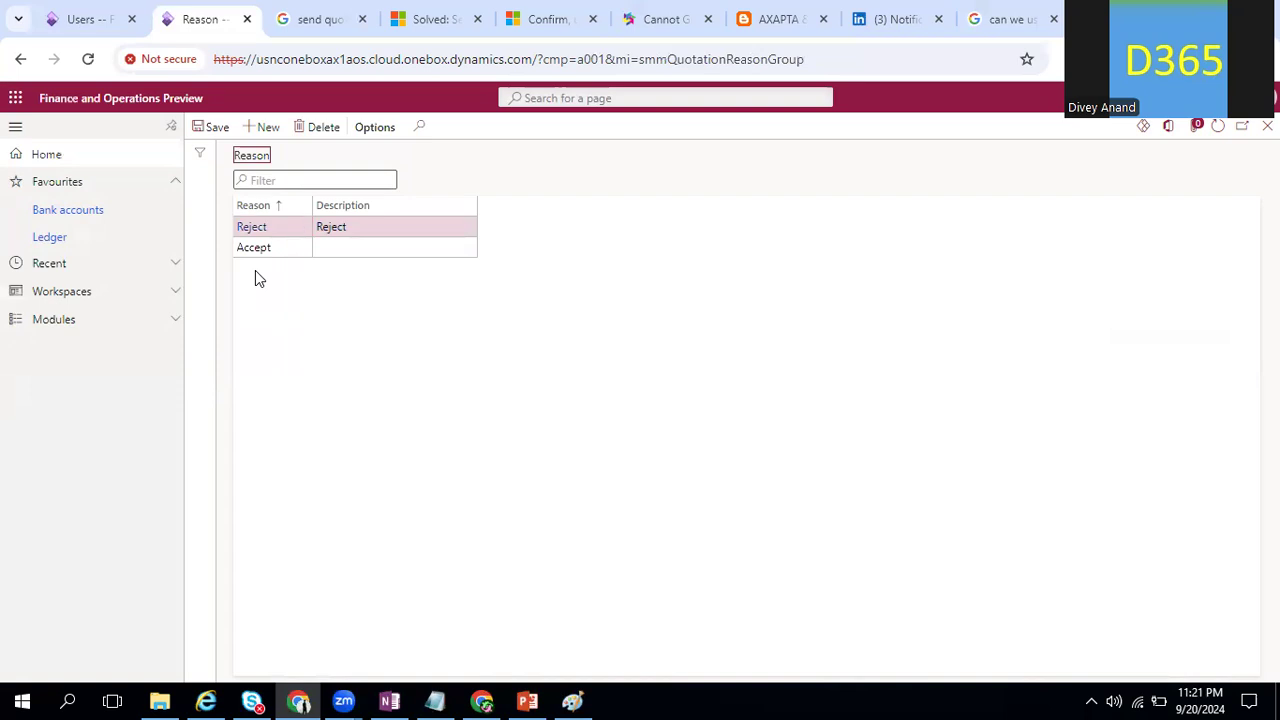
# Set the Accept reason's description to "Accept", save the reasons, and return to the Update dialog
pyautogui.click(331, 246)
pyautogui.write('A')
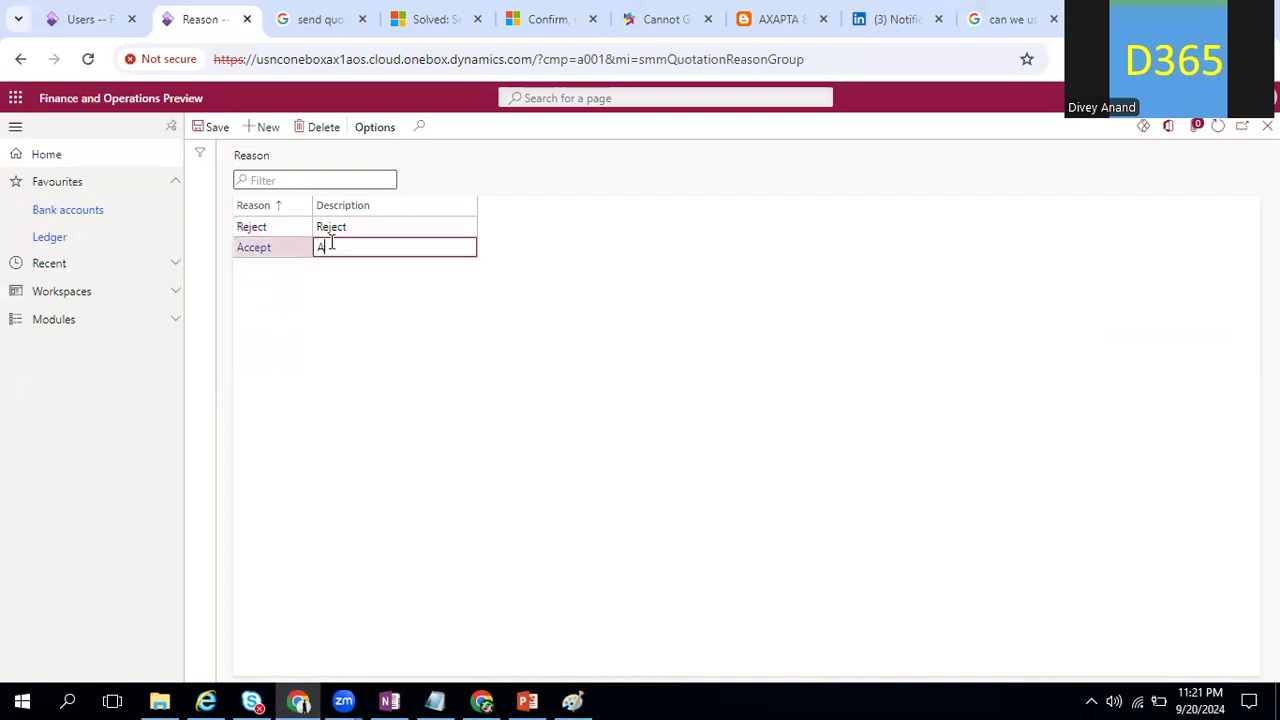
pyautogui.write('ccept')
pyautogui.click(205, 128)
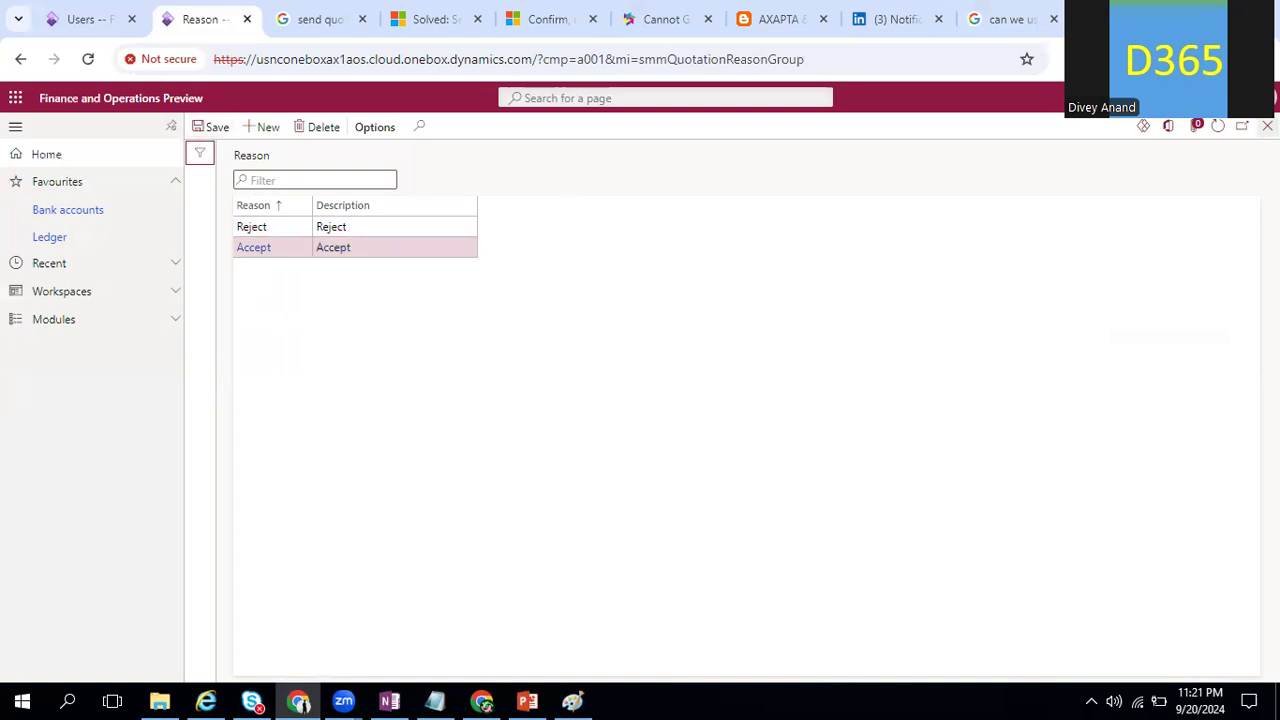
pyautogui.click(1267, 126)
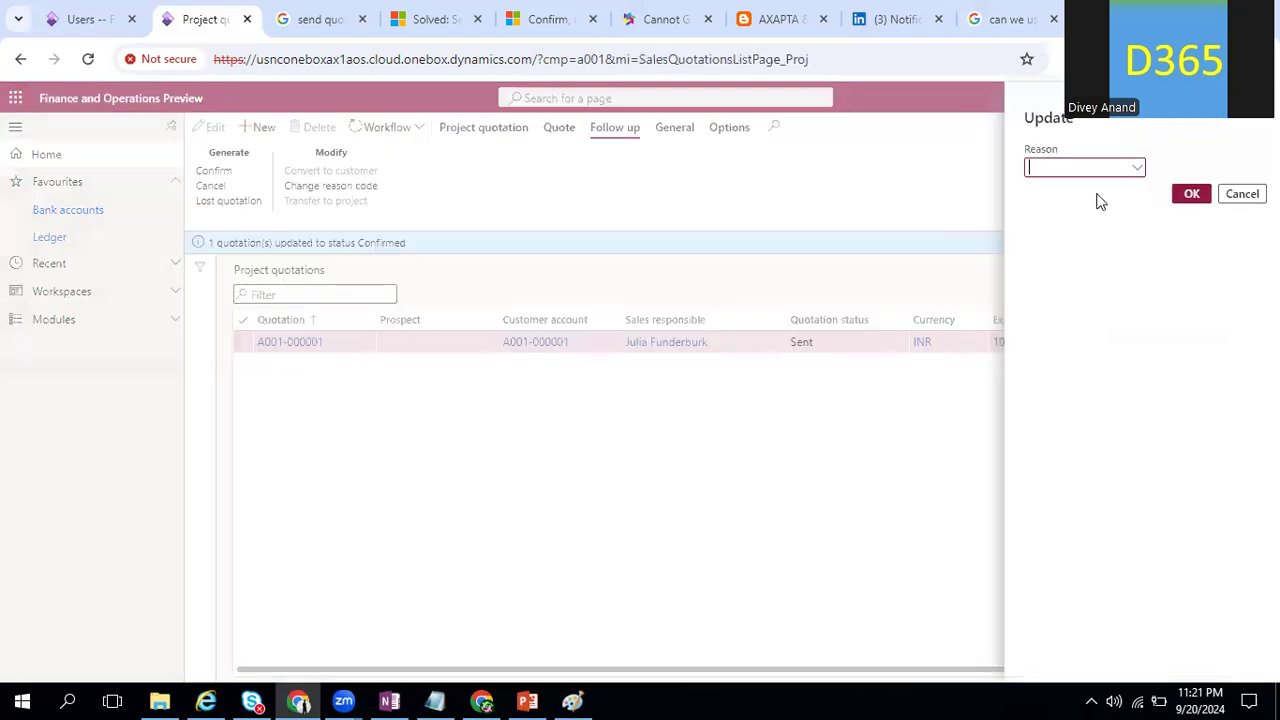
# Choose the Accept reason in the Update dialog and confirm the quotation
pyautogui.click(1137, 170)
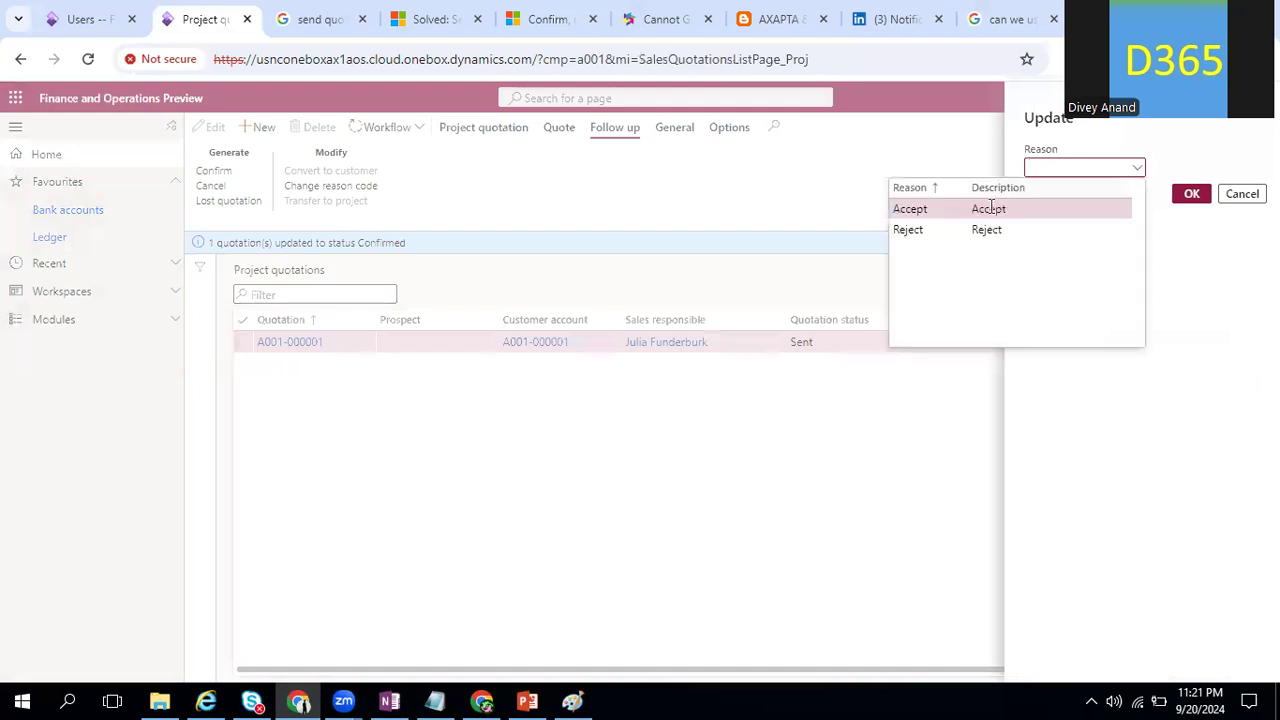
pyautogui.click(994, 207)
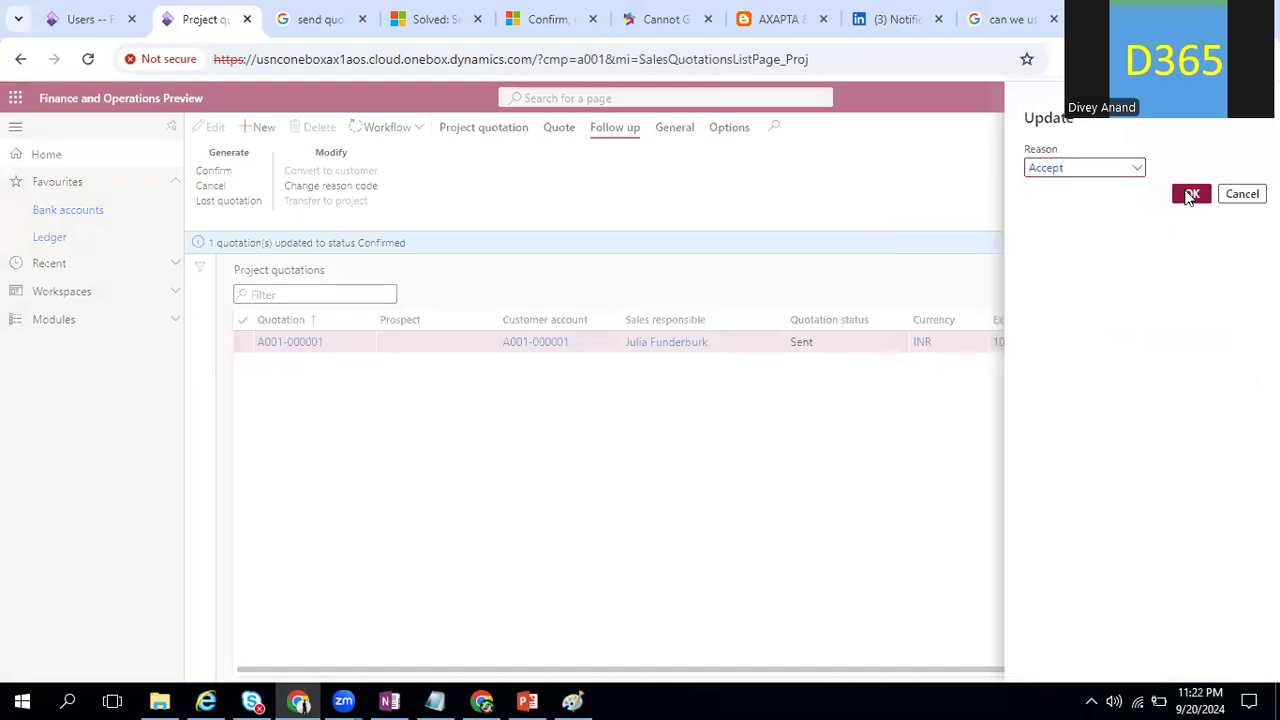
pyautogui.click(1190, 195)
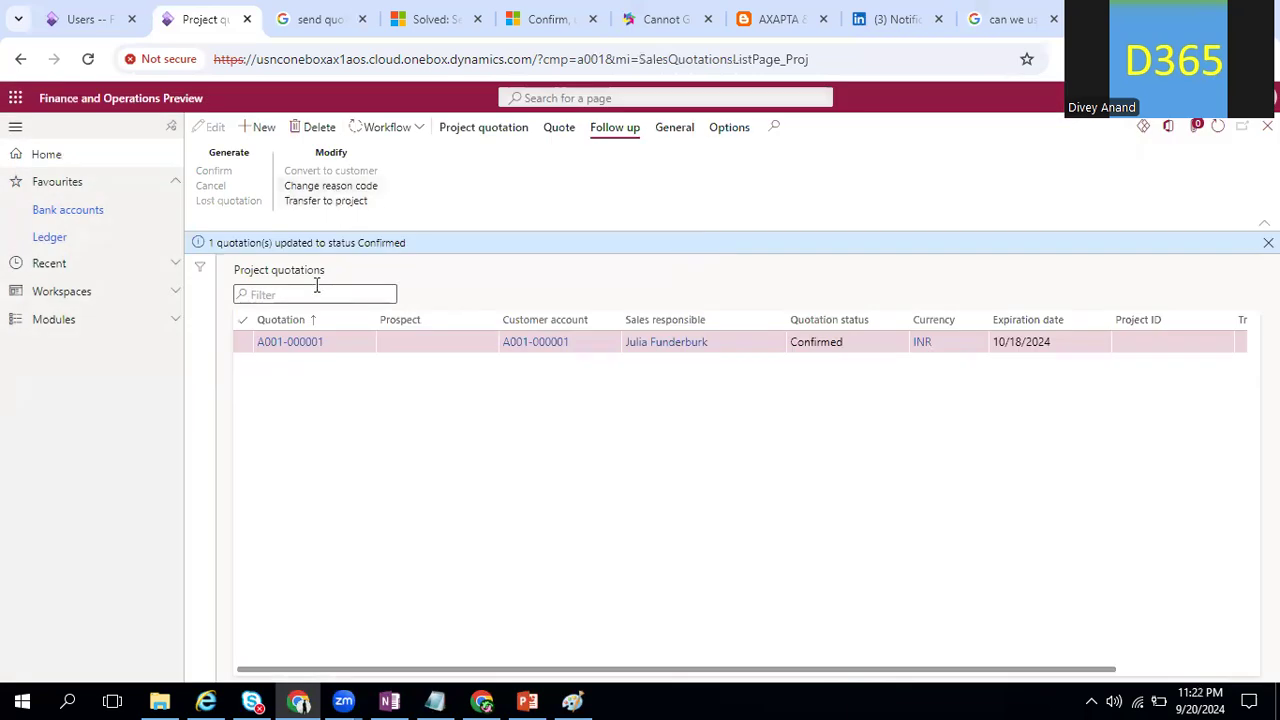
# Start transferring the confirmed quotation to a project, linking it to a new project with the work breakdown structure transferred
pyautogui.click(355, 201)
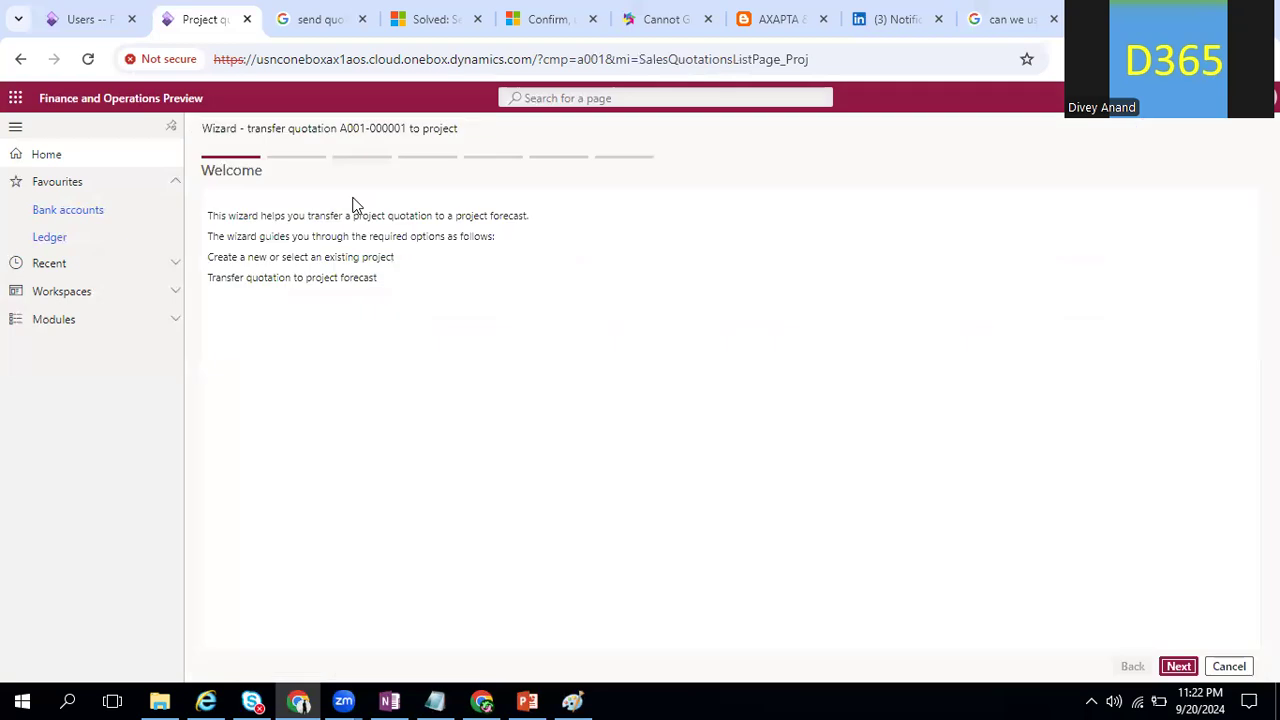
pyautogui.press('Return')
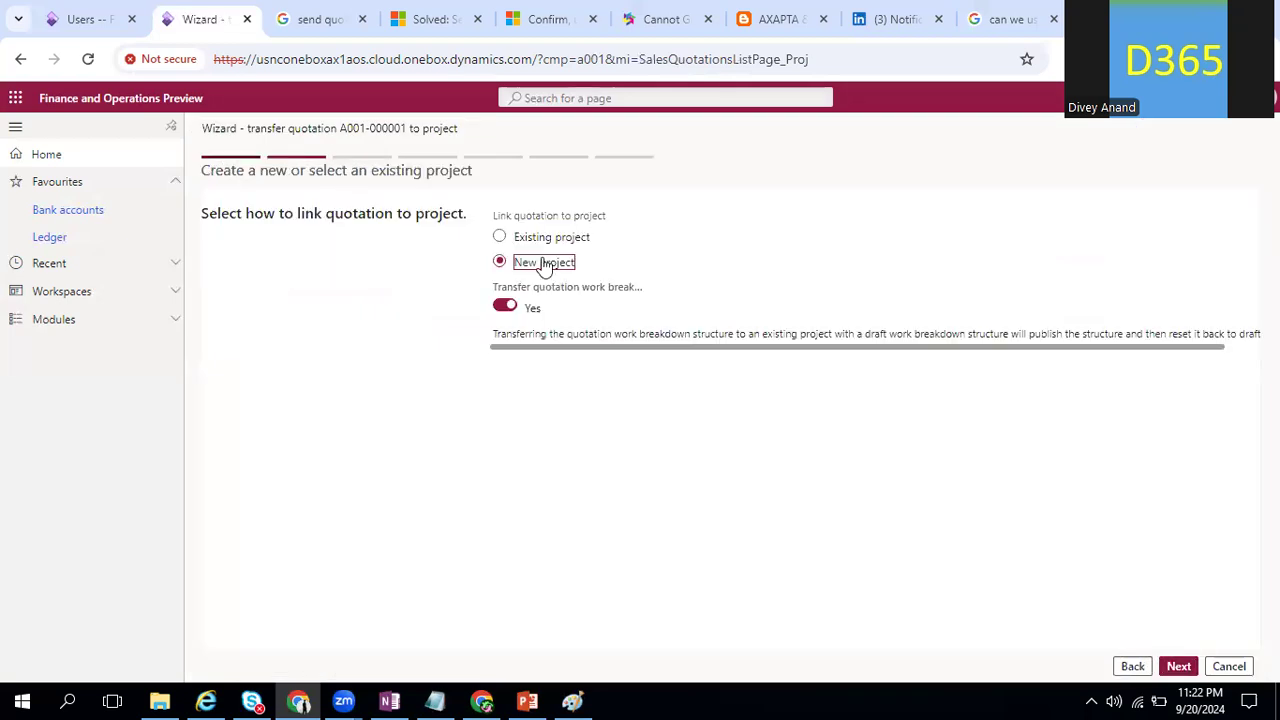
pyautogui.click(576, 241)
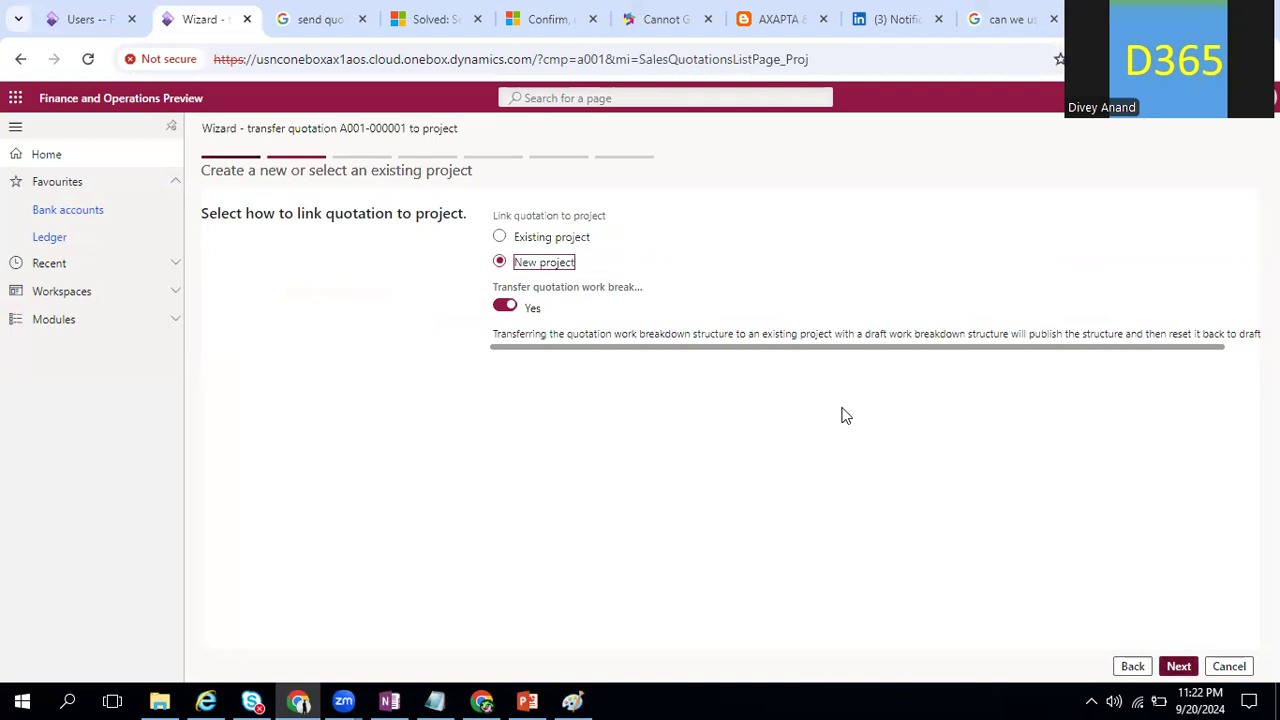
pyautogui.click(1178, 666)
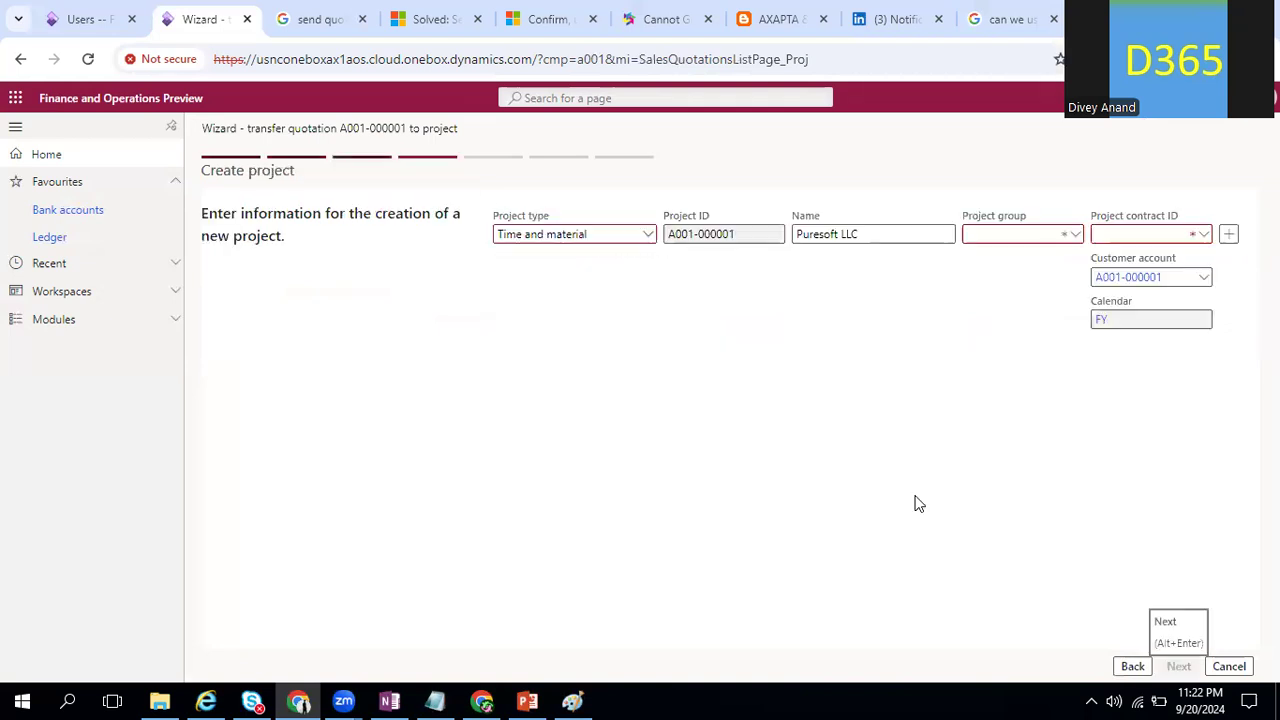
# Set the new project's type to Fixed-price and its project group to FP
pyautogui.click(647, 240)
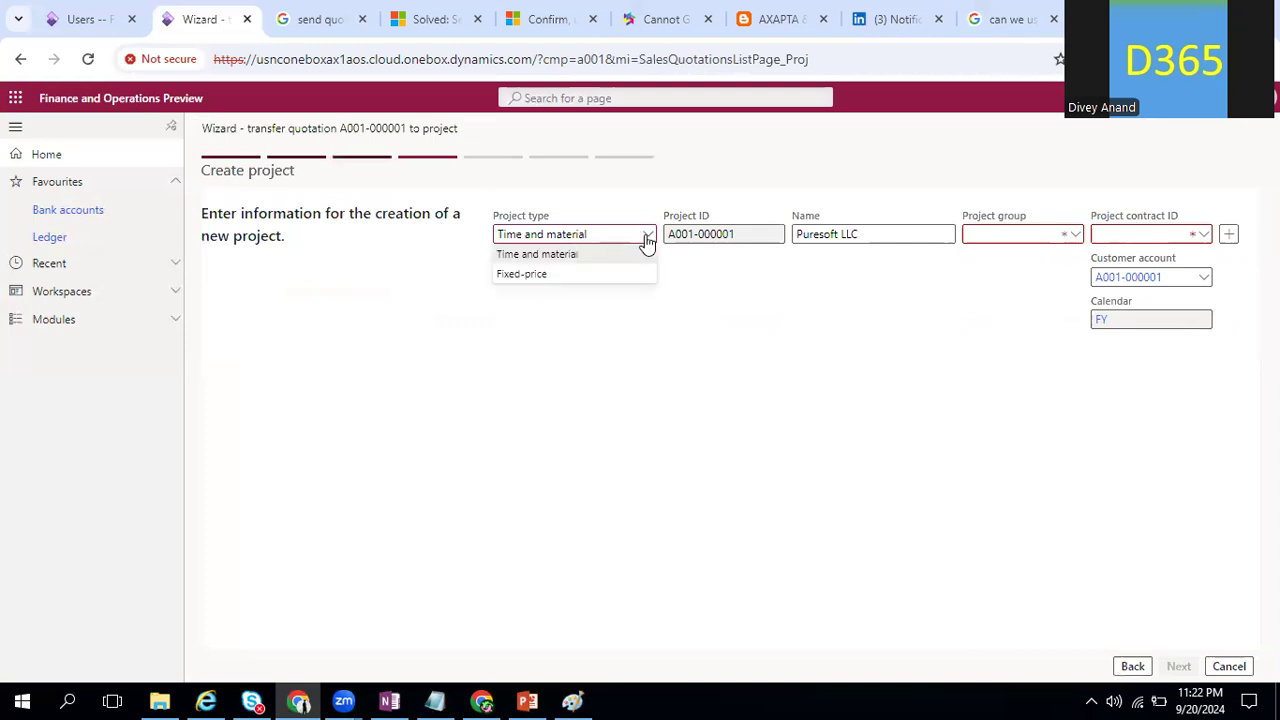
pyautogui.click(524, 274)
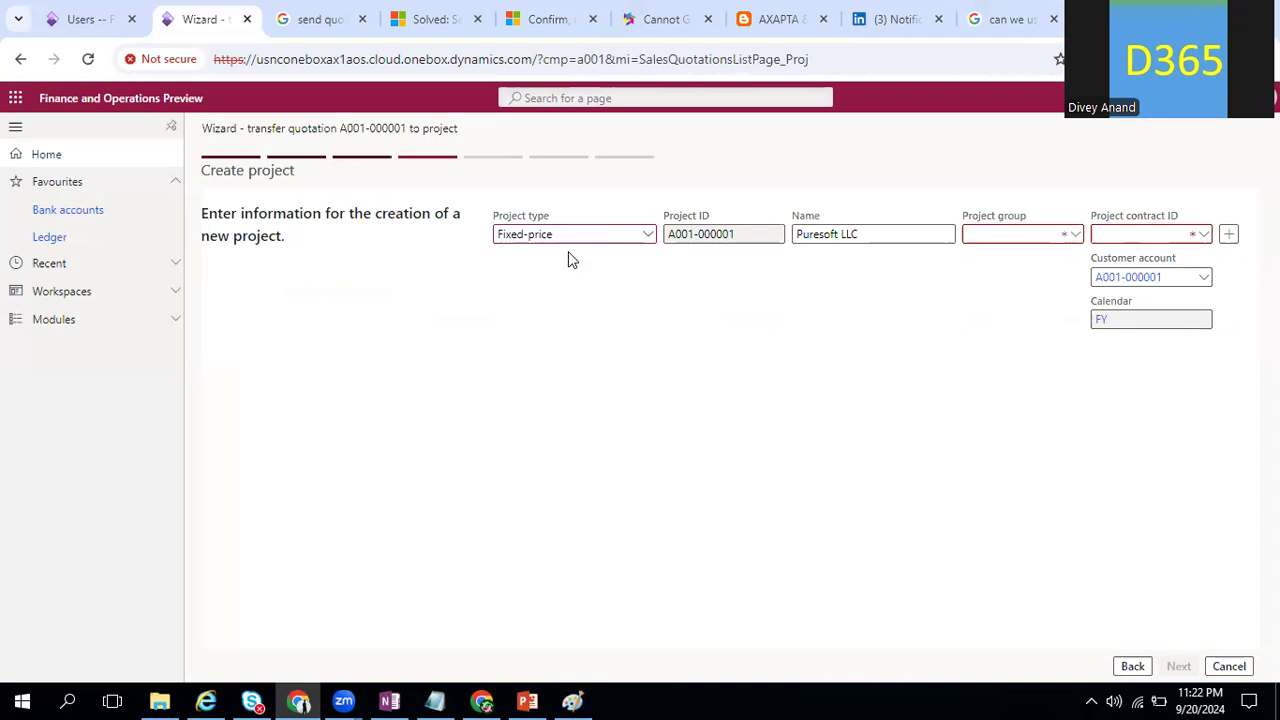
pyautogui.click(1074, 236)
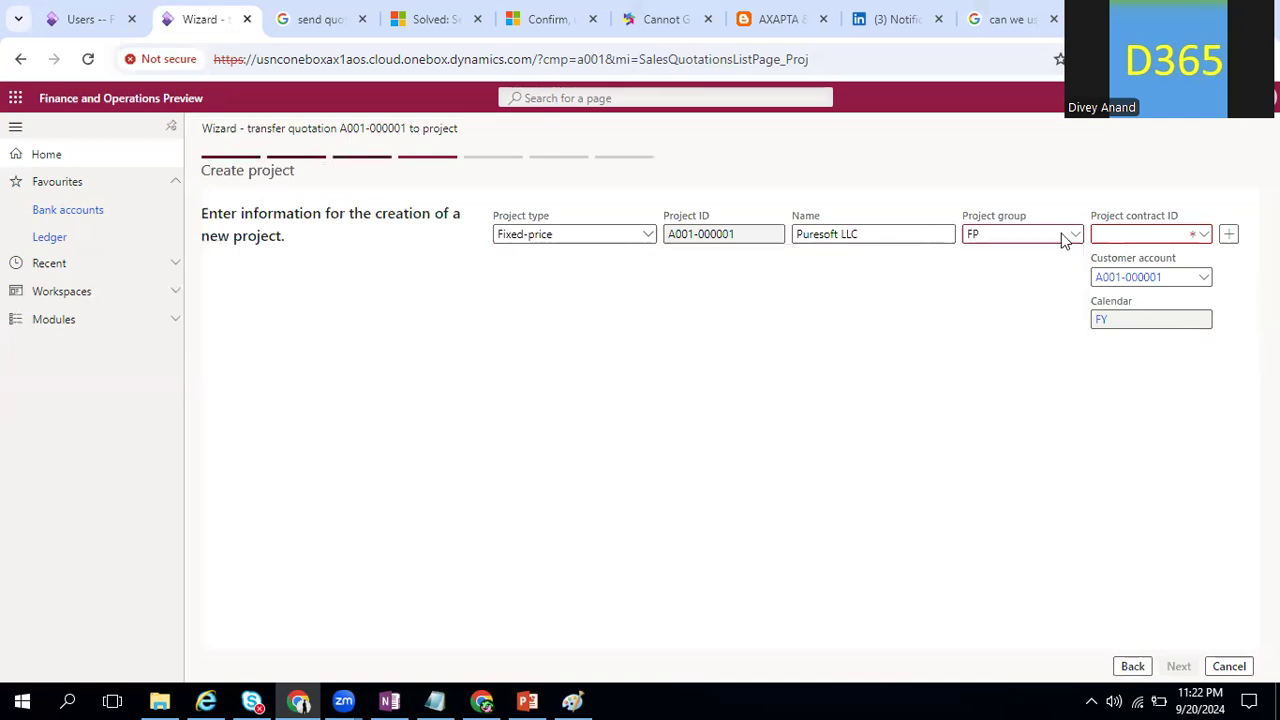
# Open the project contracts list from the new project's Project contract ID field
pyautogui.click(1205, 238)
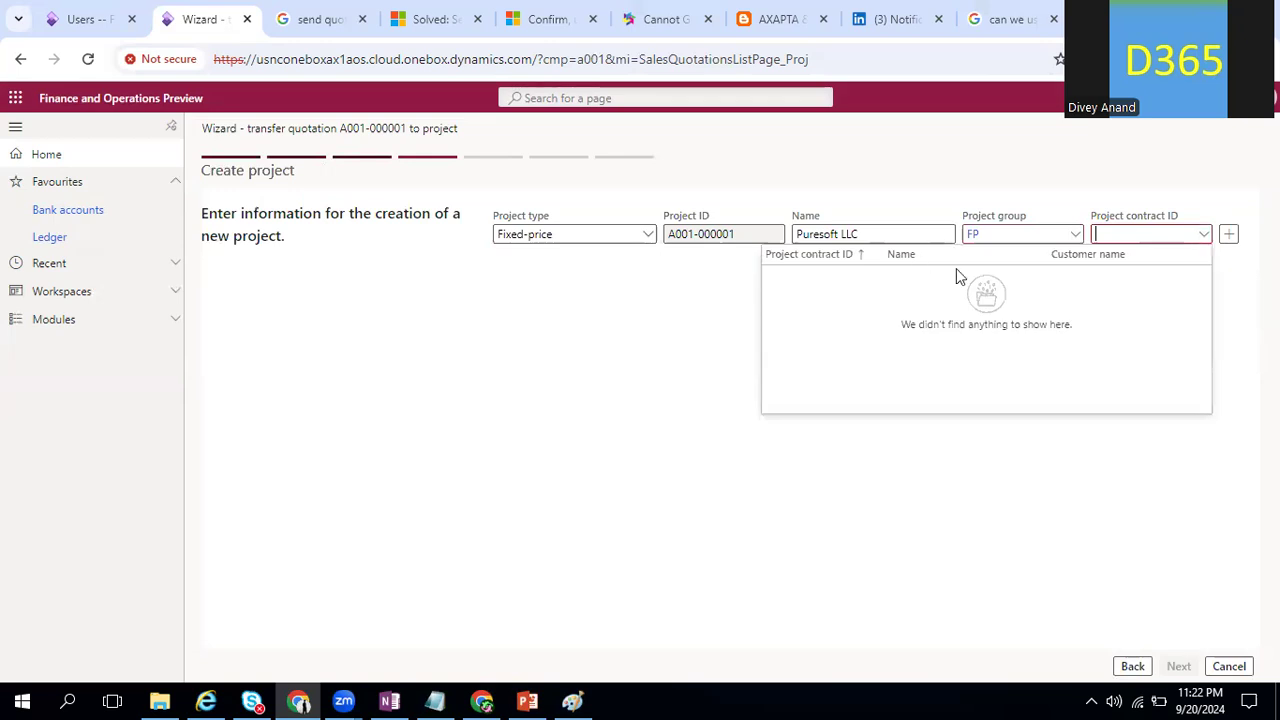
pyautogui.click(570, 321)
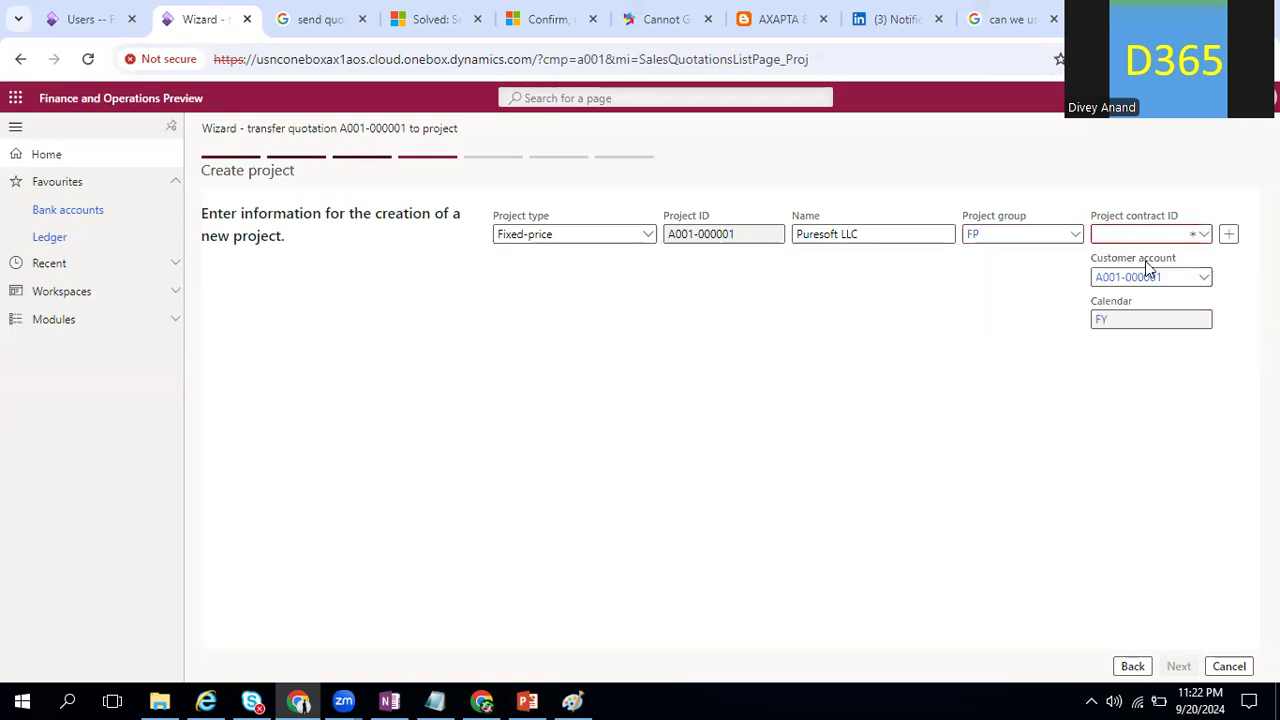
pyautogui.rightClick(1205, 238)
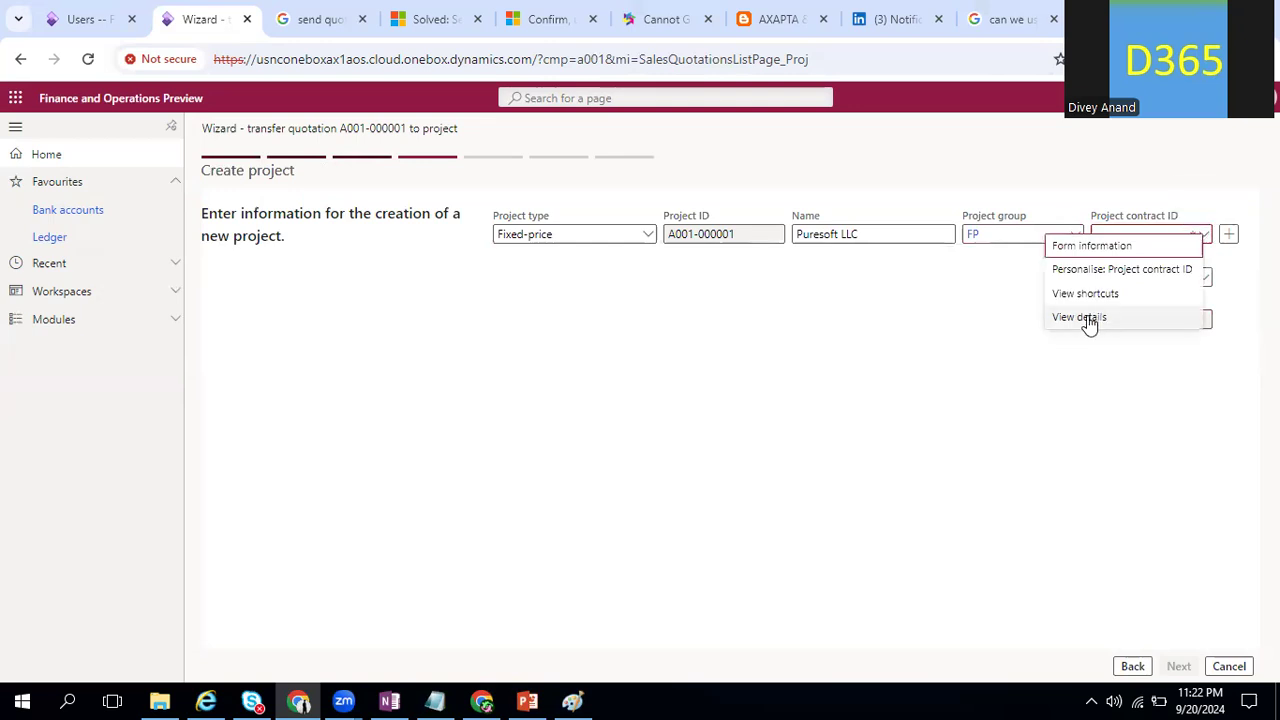
pyautogui.click(757, 305)
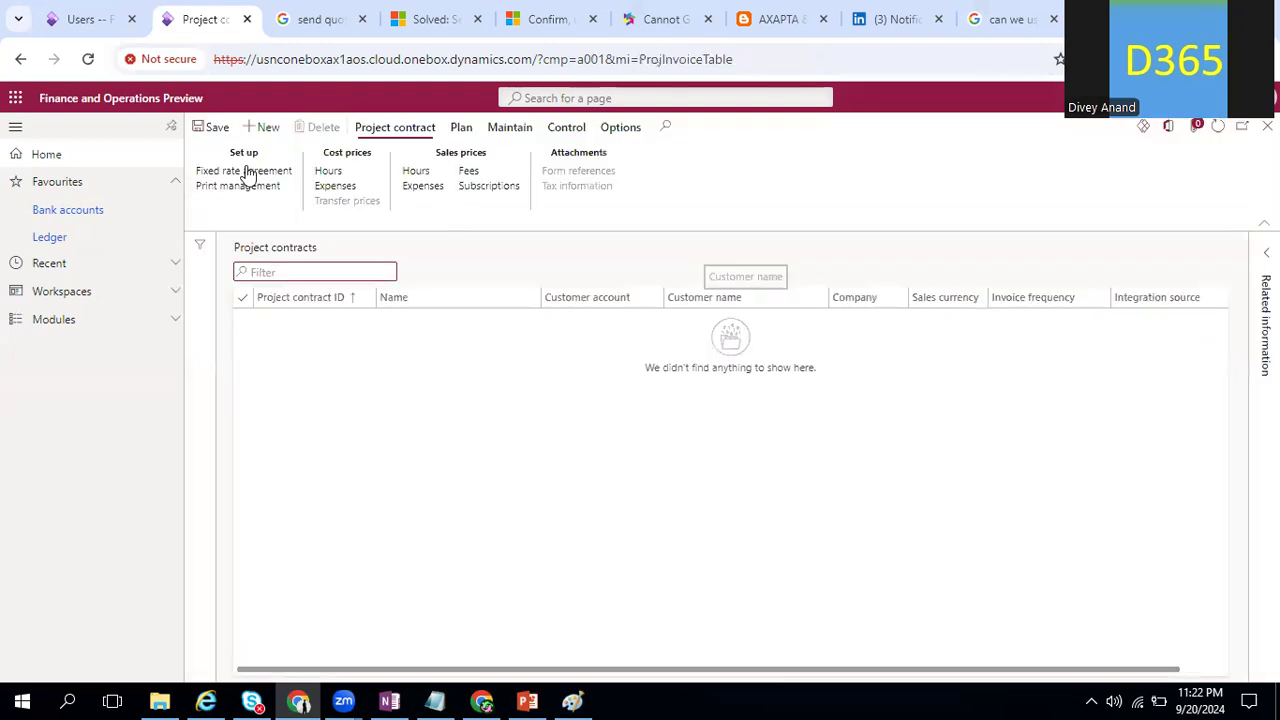
# Create a project contract named "Milestone Contract" with funding type Customer, funding source Puresoft LLC, and sales currency INR
pyautogui.click(262, 128)
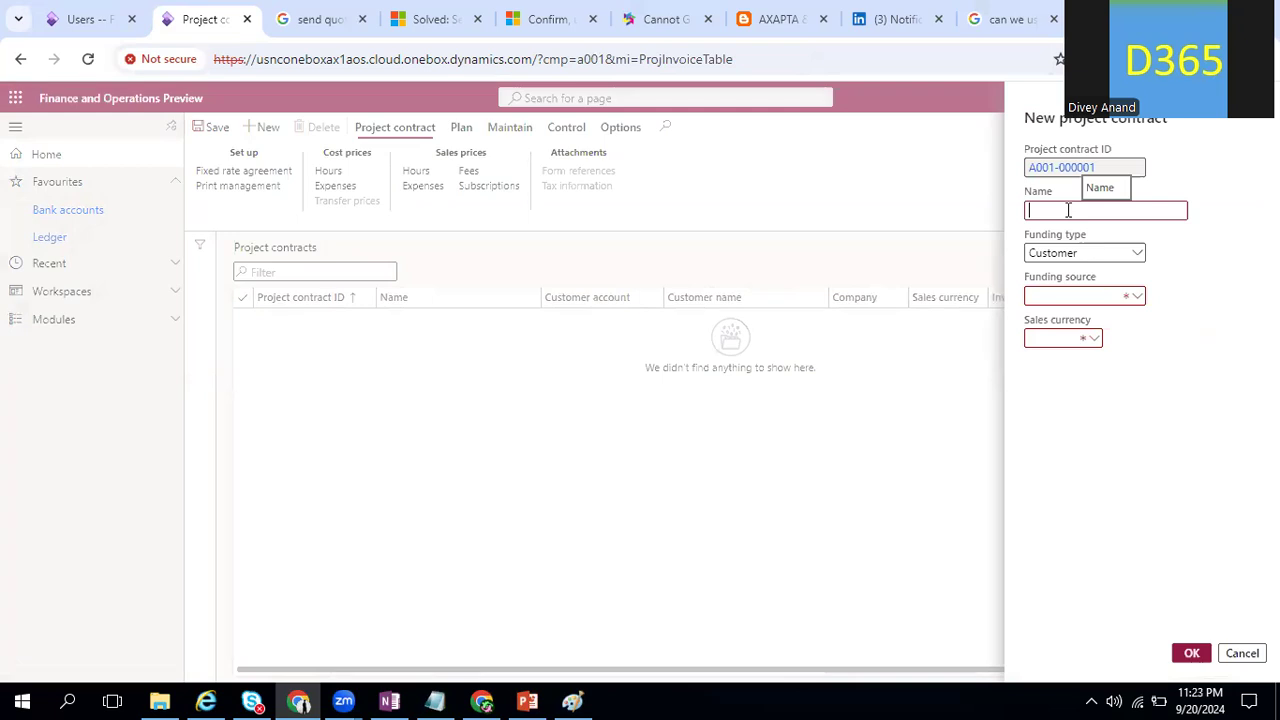
pyautogui.write('Milestone Contr')
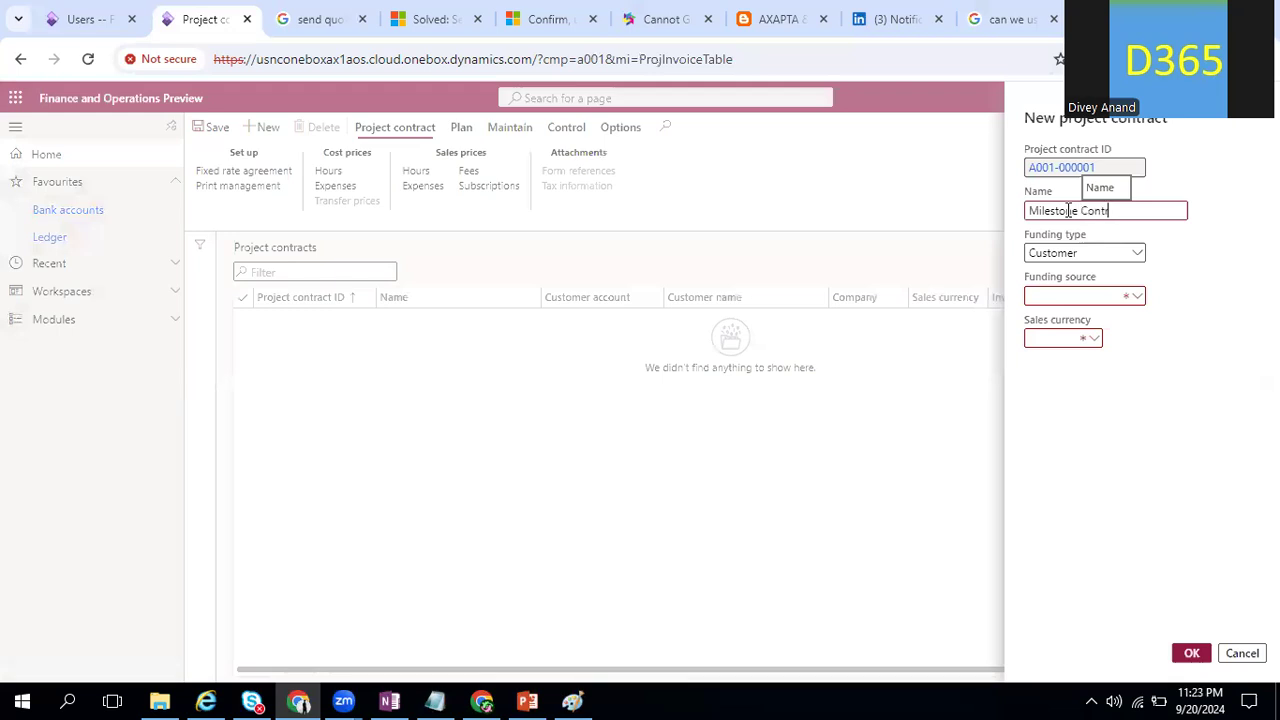
pyautogui.write('act')
pyautogui.press('Tab')
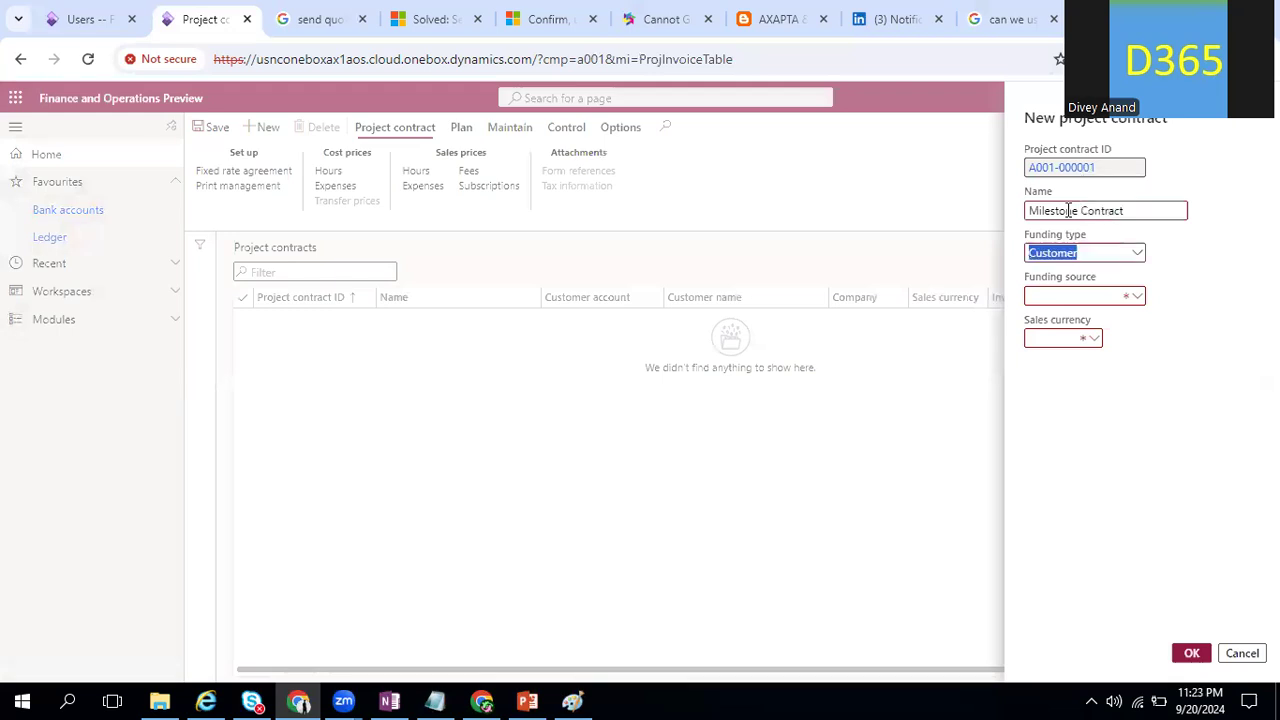
pyautogui.press('Tab')
pyautogui.click(1136, 298)
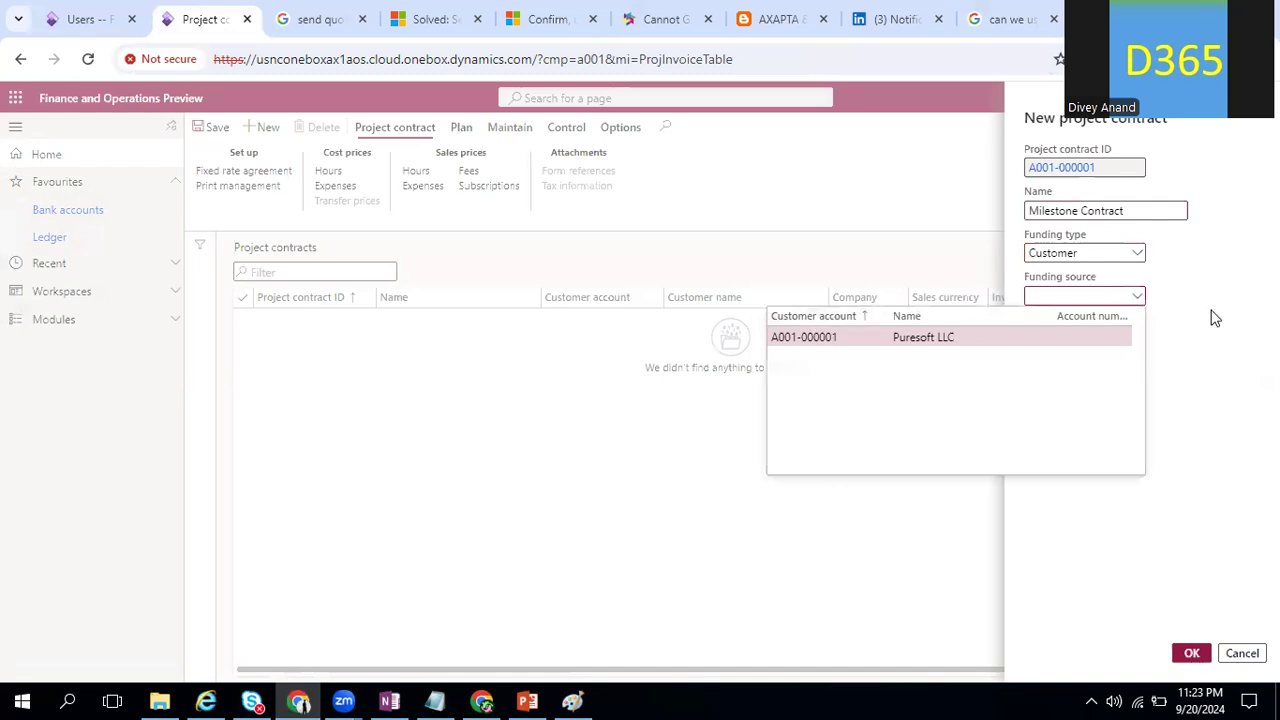
pyautogui.click(1083, 337)
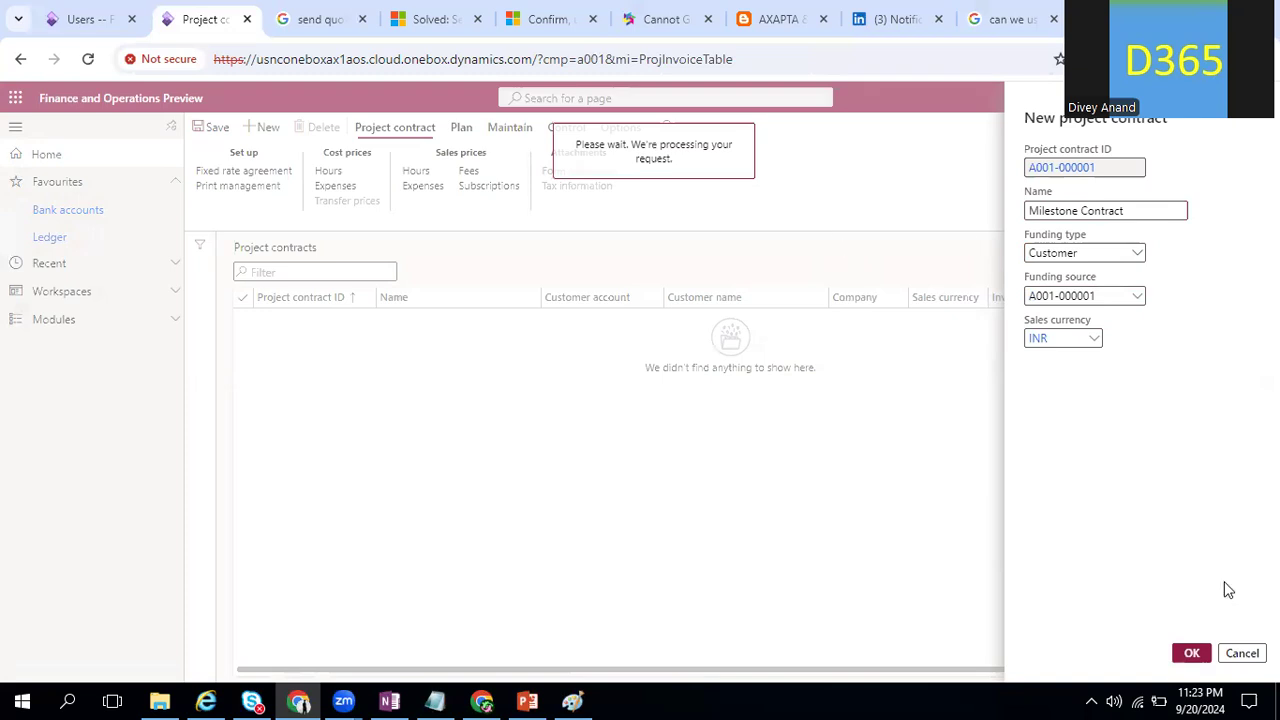
pyautogui.click(1191, 641)
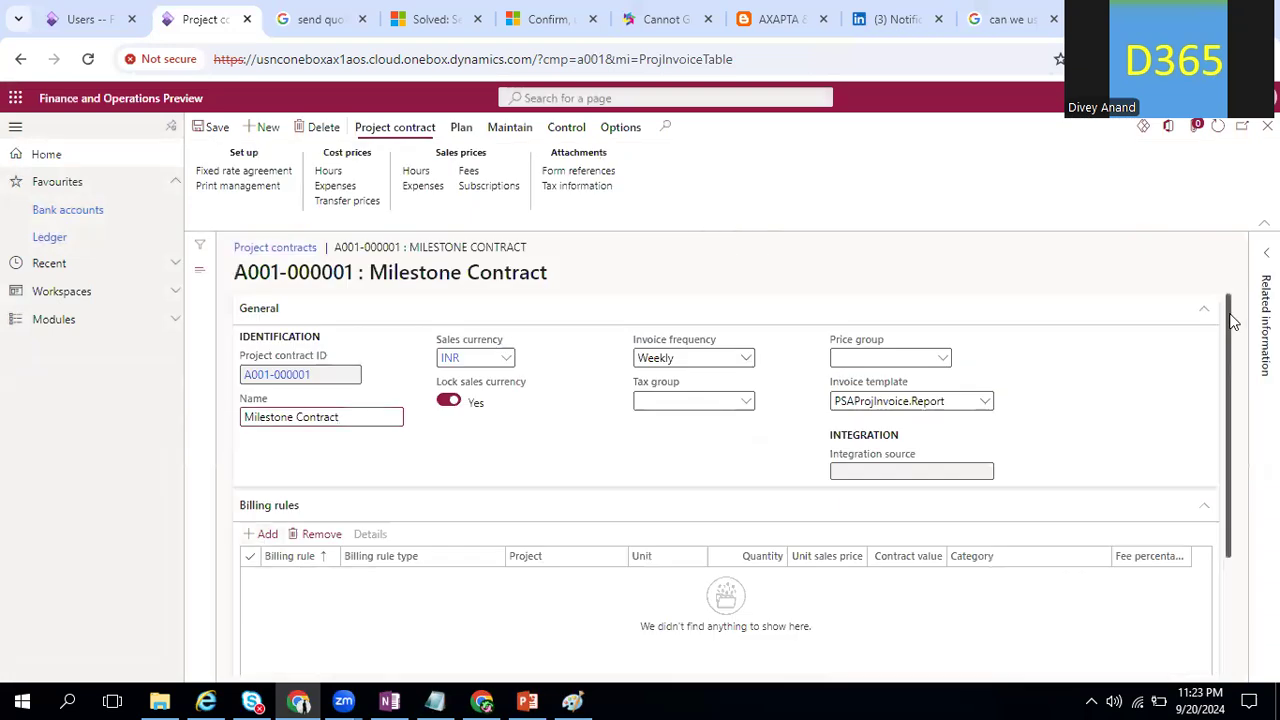
# Check which tax groups and price groups are available for the Milestone Contract
pyautogui.click(746, 403)
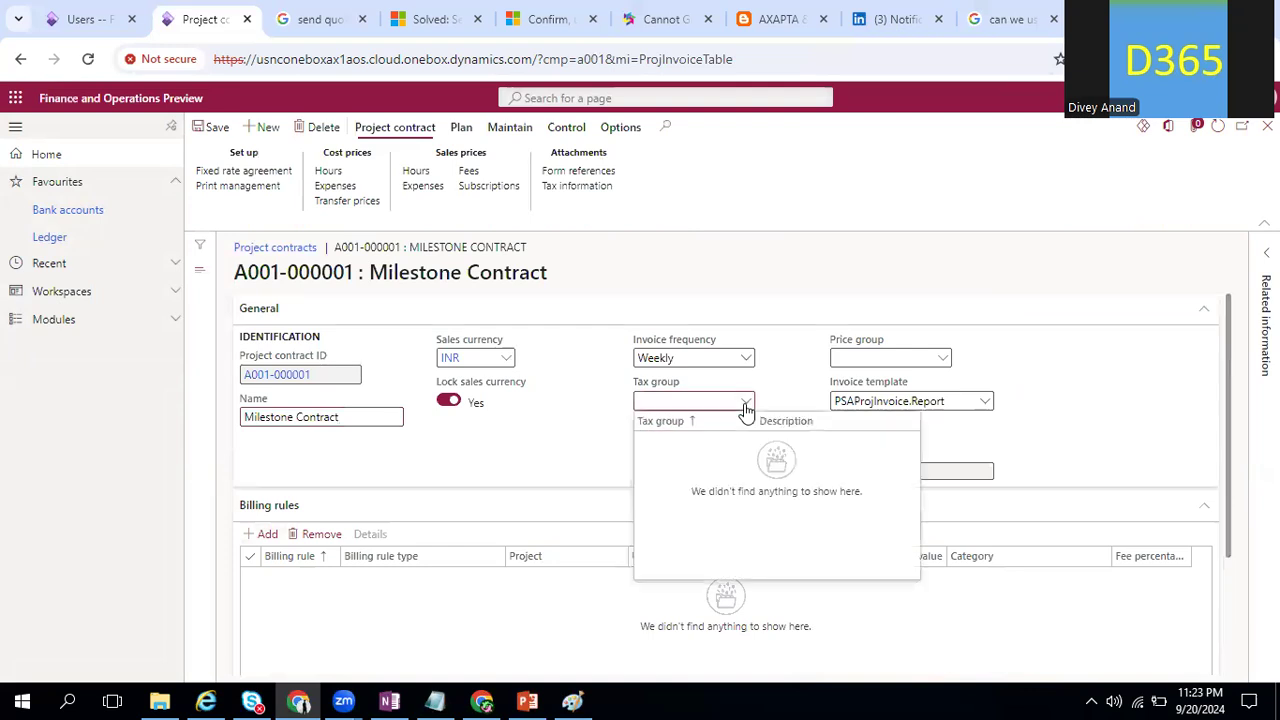
pyautogui.click(891, 372)
pyautogui.click(943, 359)
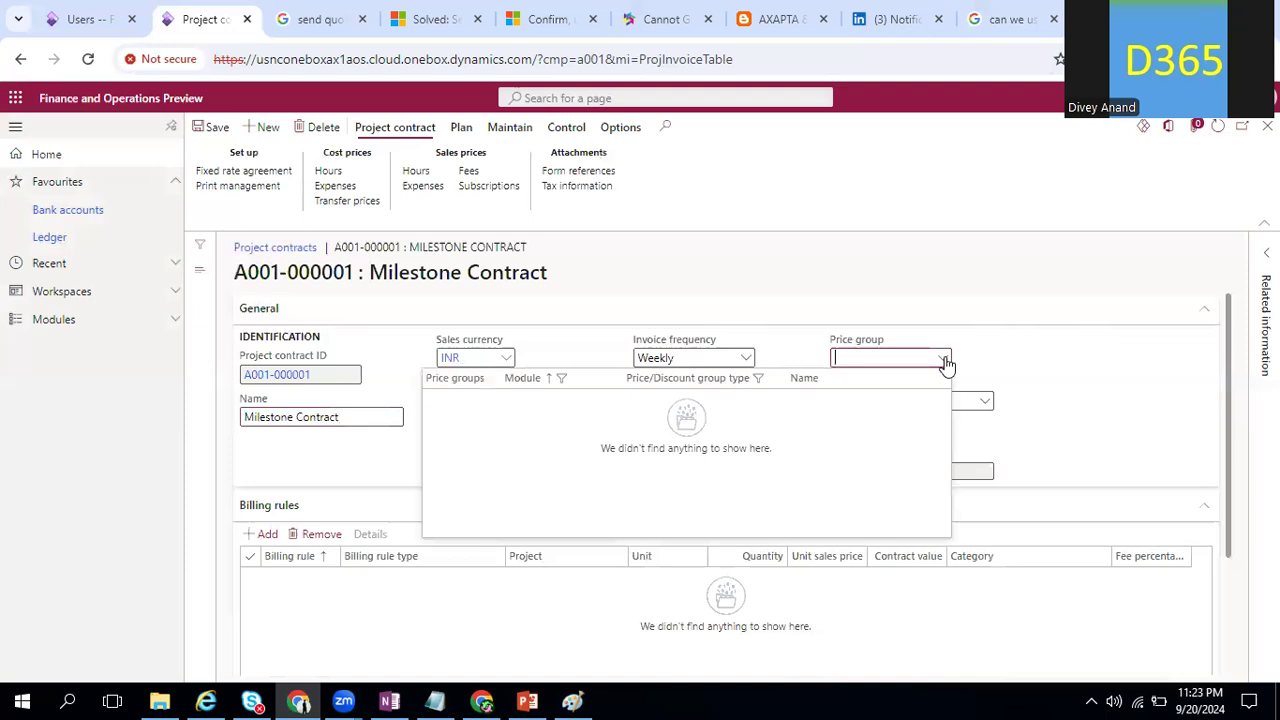
pyautogui.rightClick(945, 362)
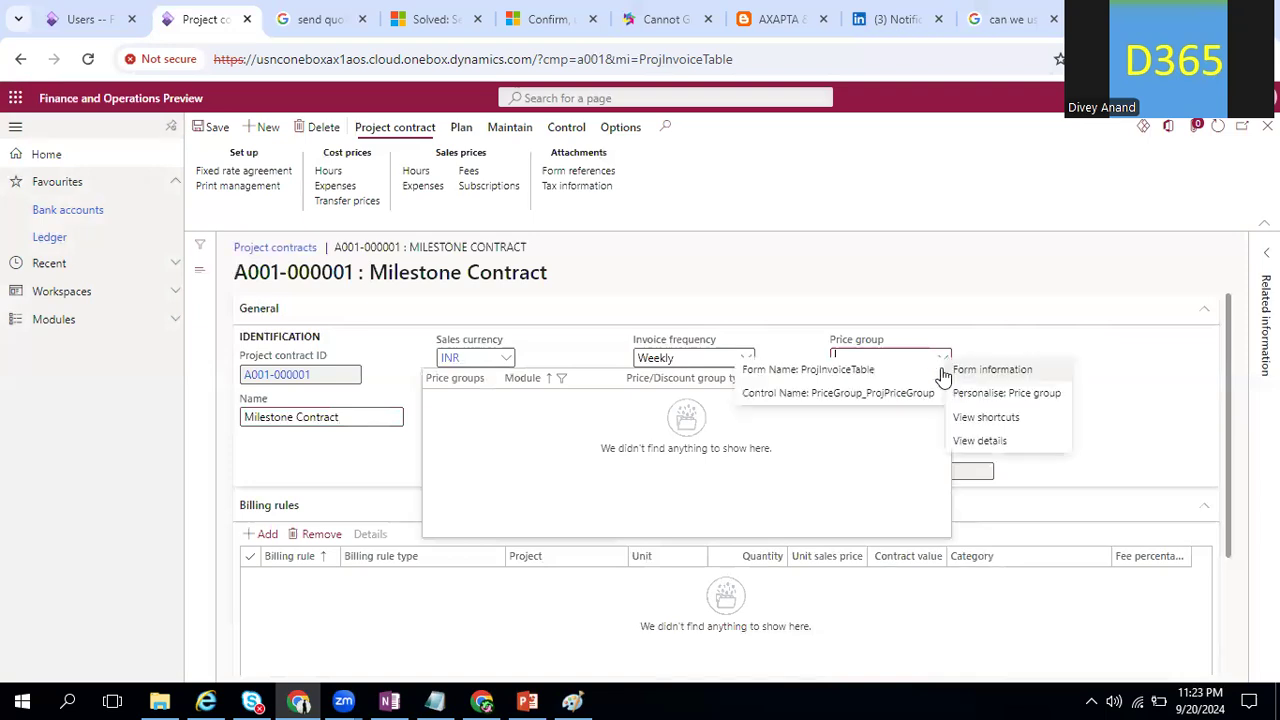
pyautogui.click(1148, 324)
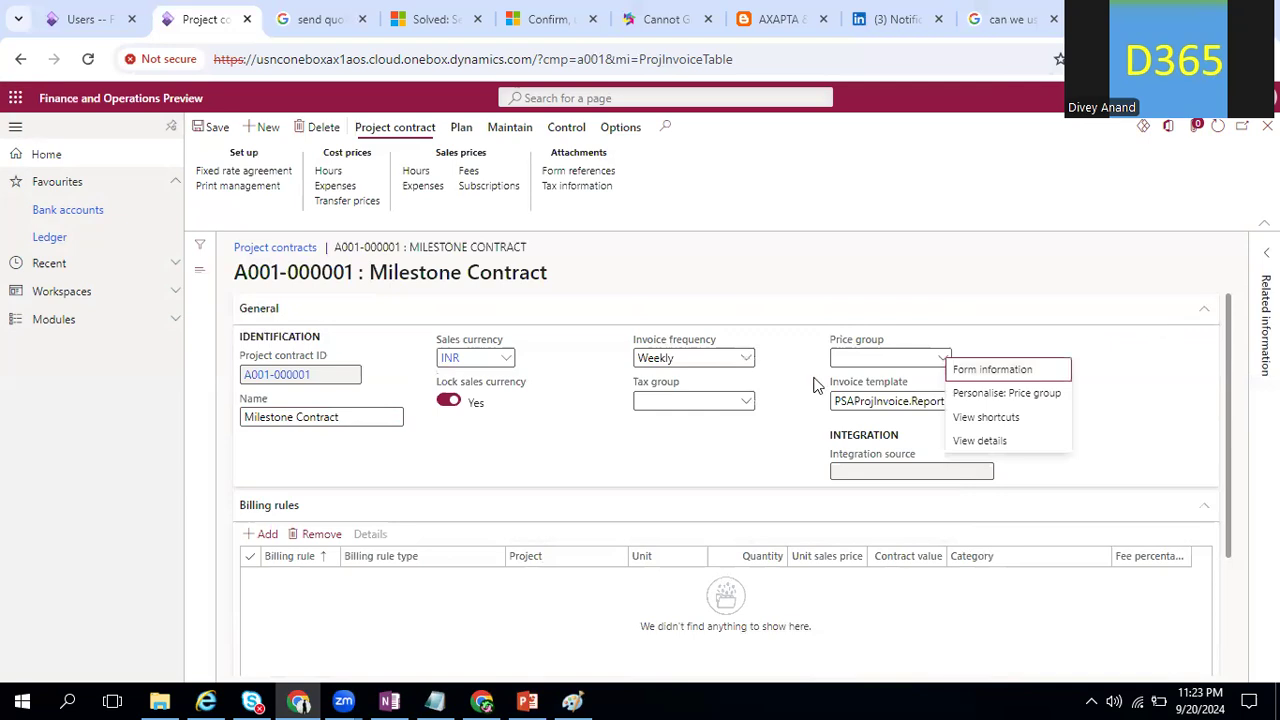
pyautogui.click(884, 343)
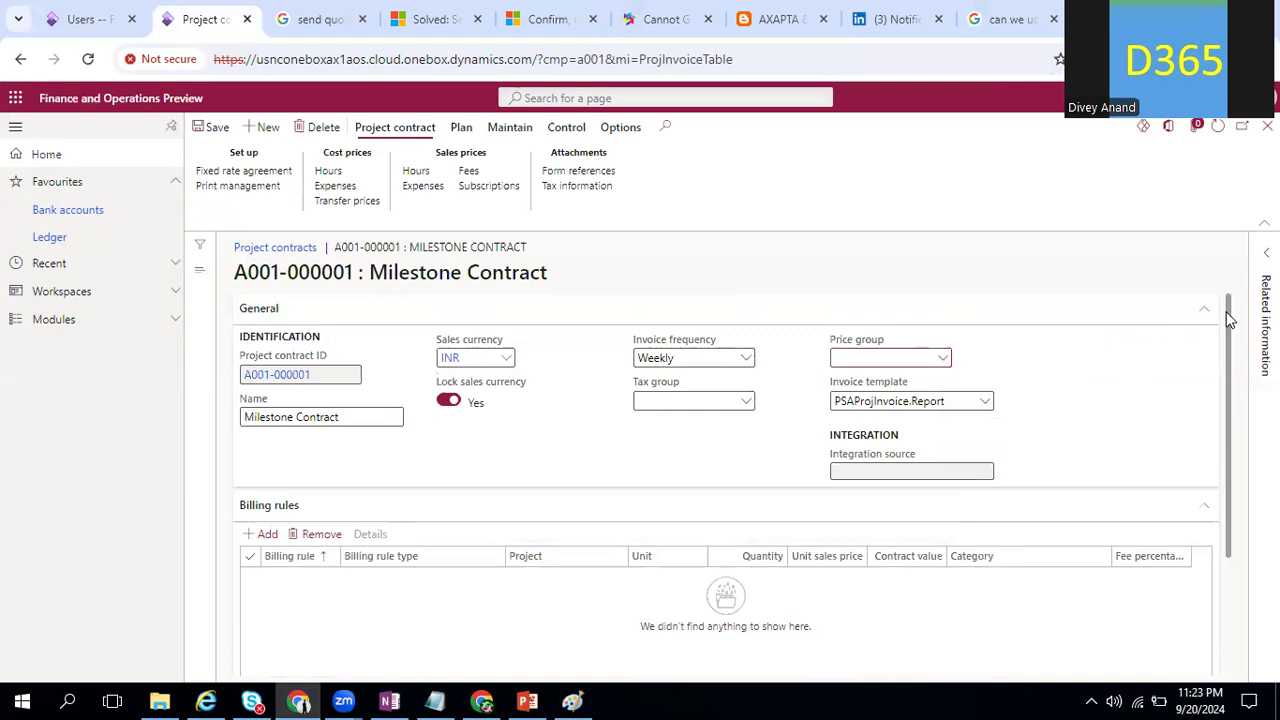
# Add a Milestone billing rule to the contract and delete that rule again
pyautogui.scroll(-2, 1230, 318)
pyautogui.scroll(-1, 283, 425)
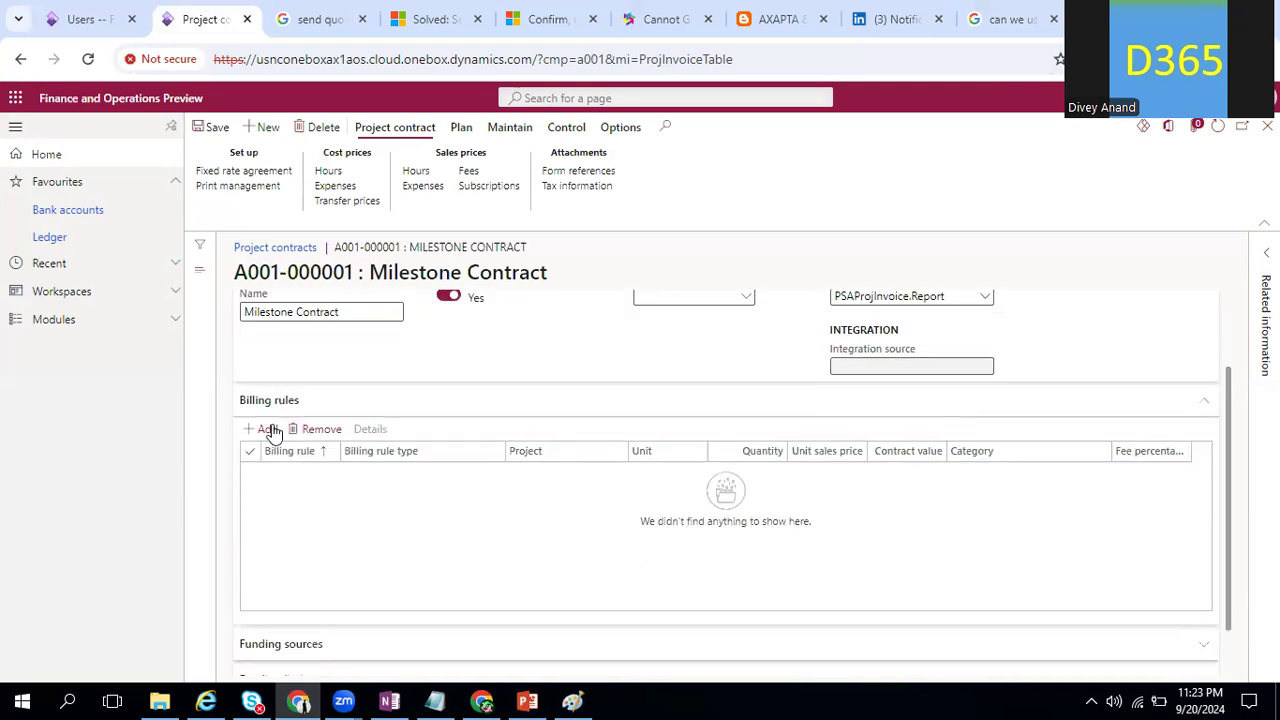
pyautogui.click(265, 429)
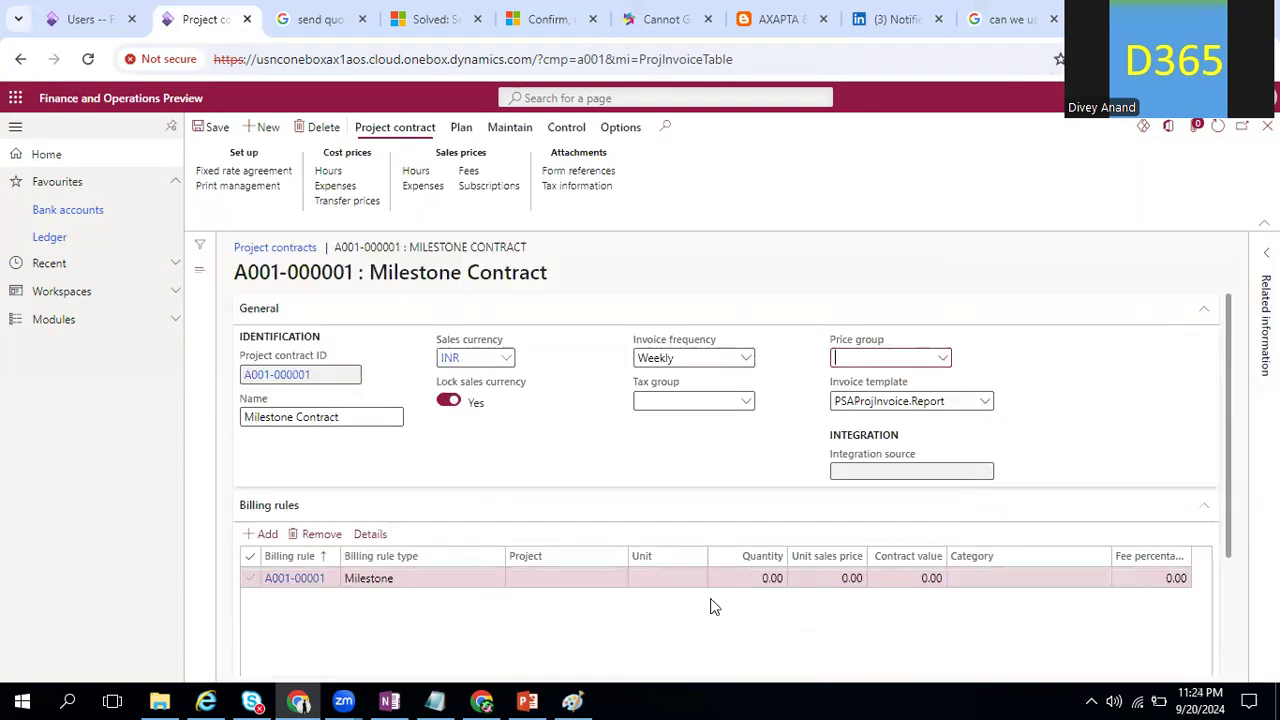
pyautogui.click(307, 537)
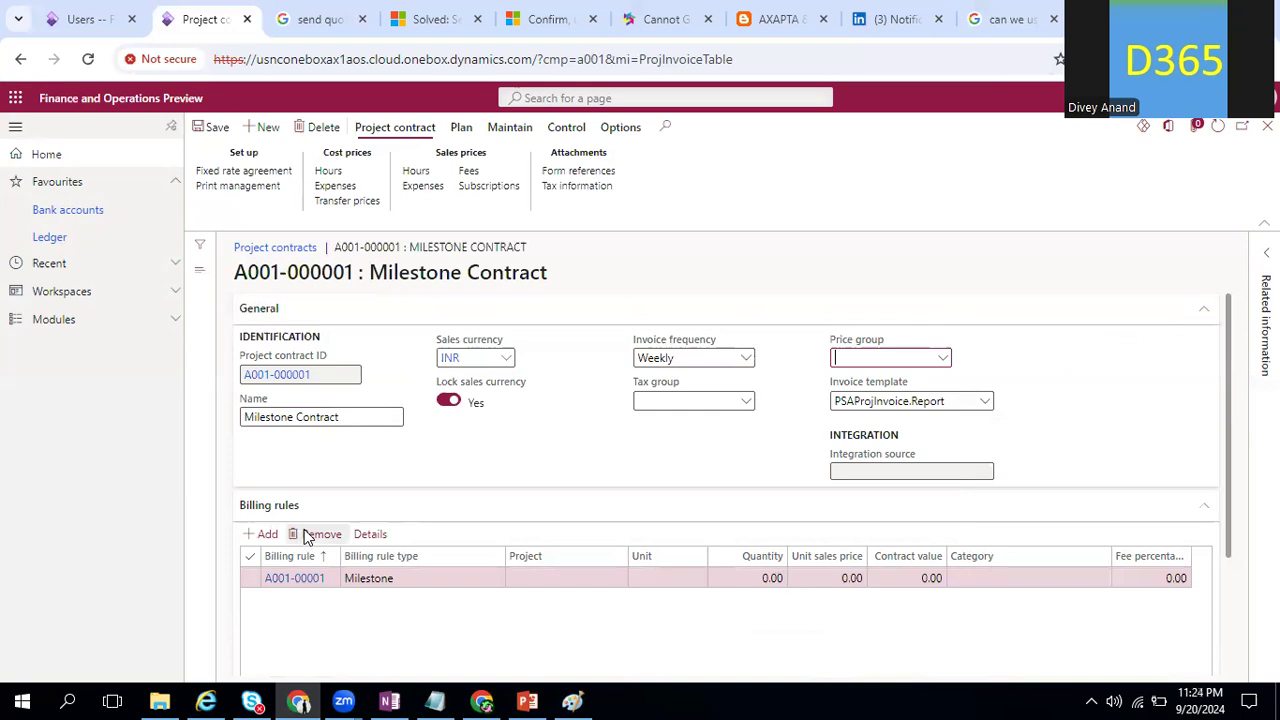
pyautogui.click(803, 372)
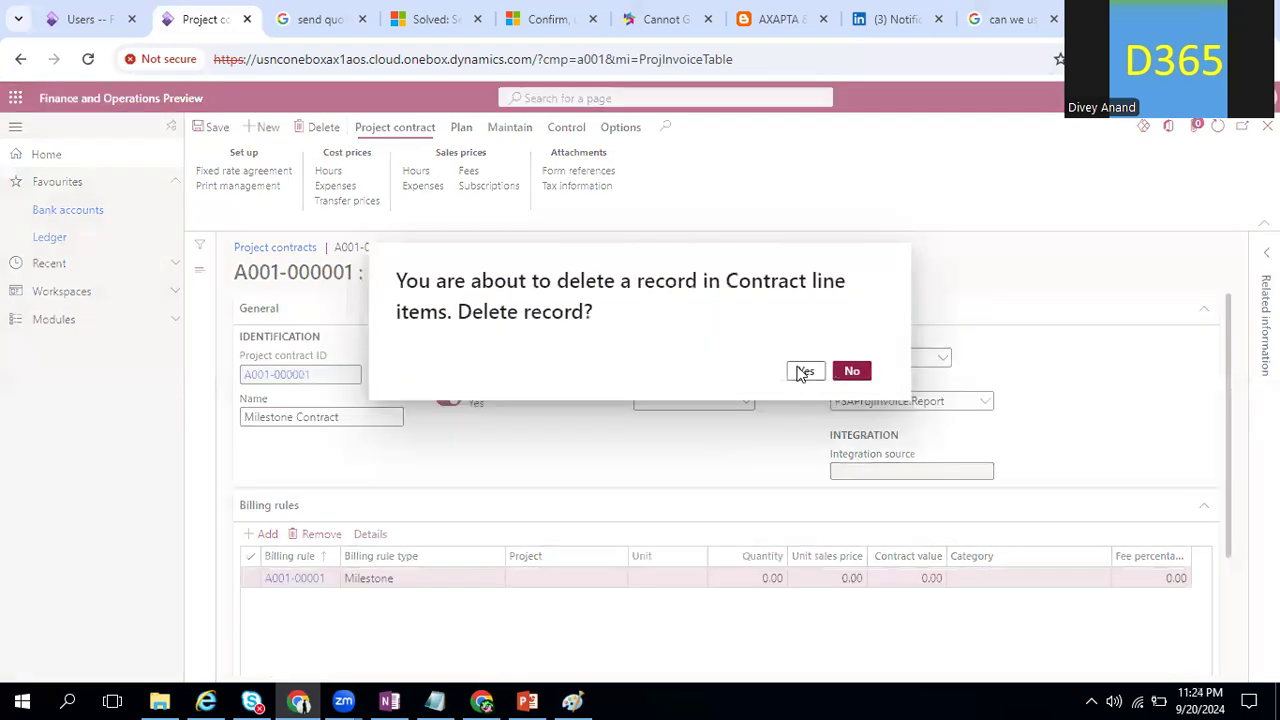
# Save the Milestone Contract and return to the quotation transfer wizard
pyautogui.click(217, 127)
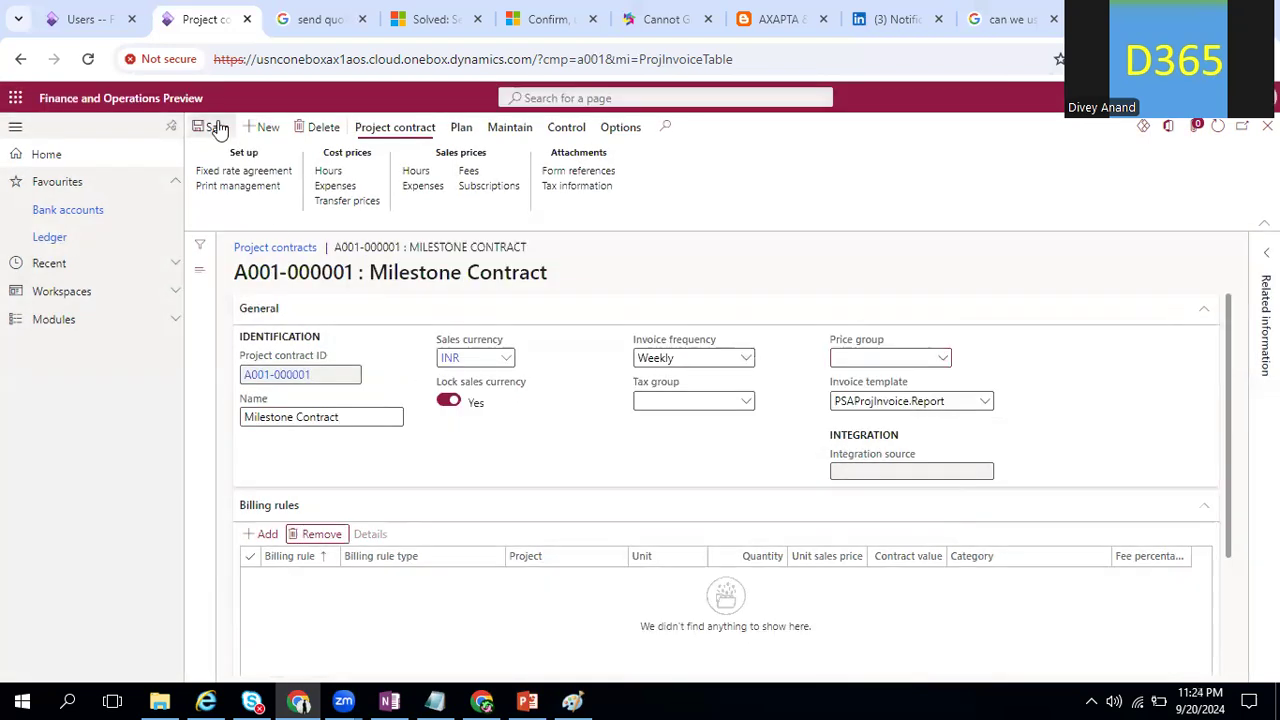
pyautogui.click(1267, 126)
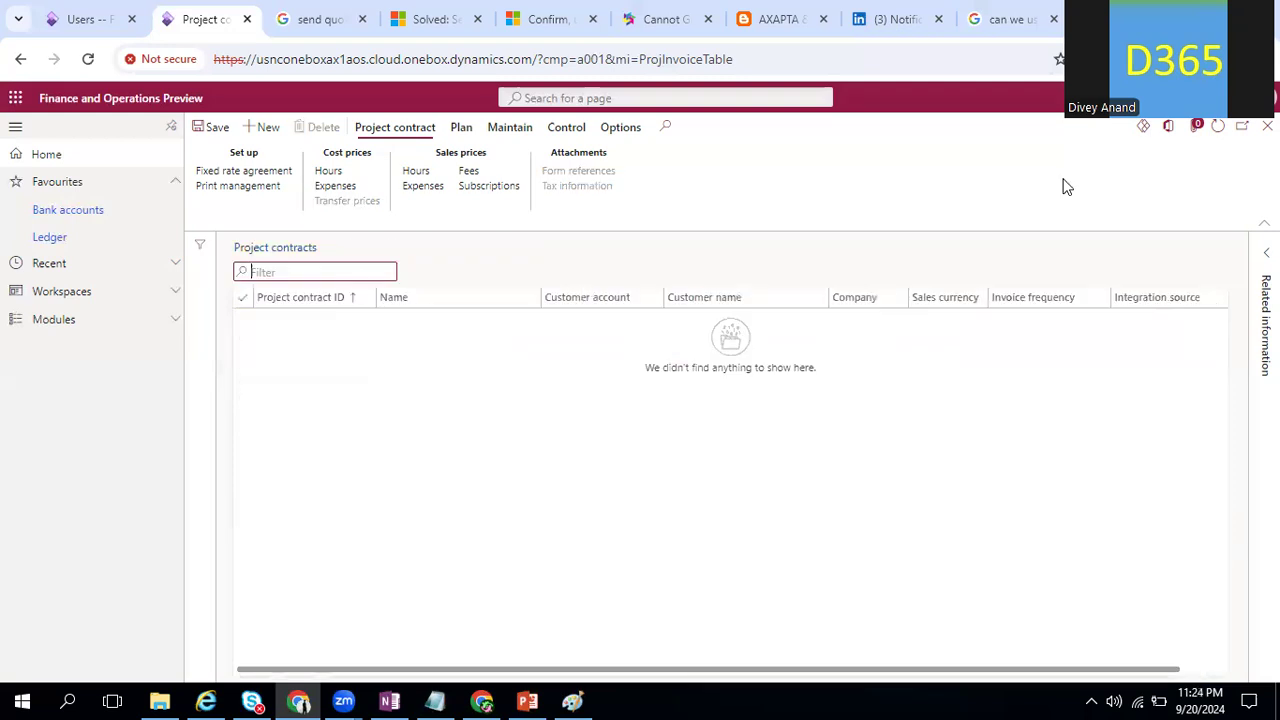
pyautogui.click(1267, 126)
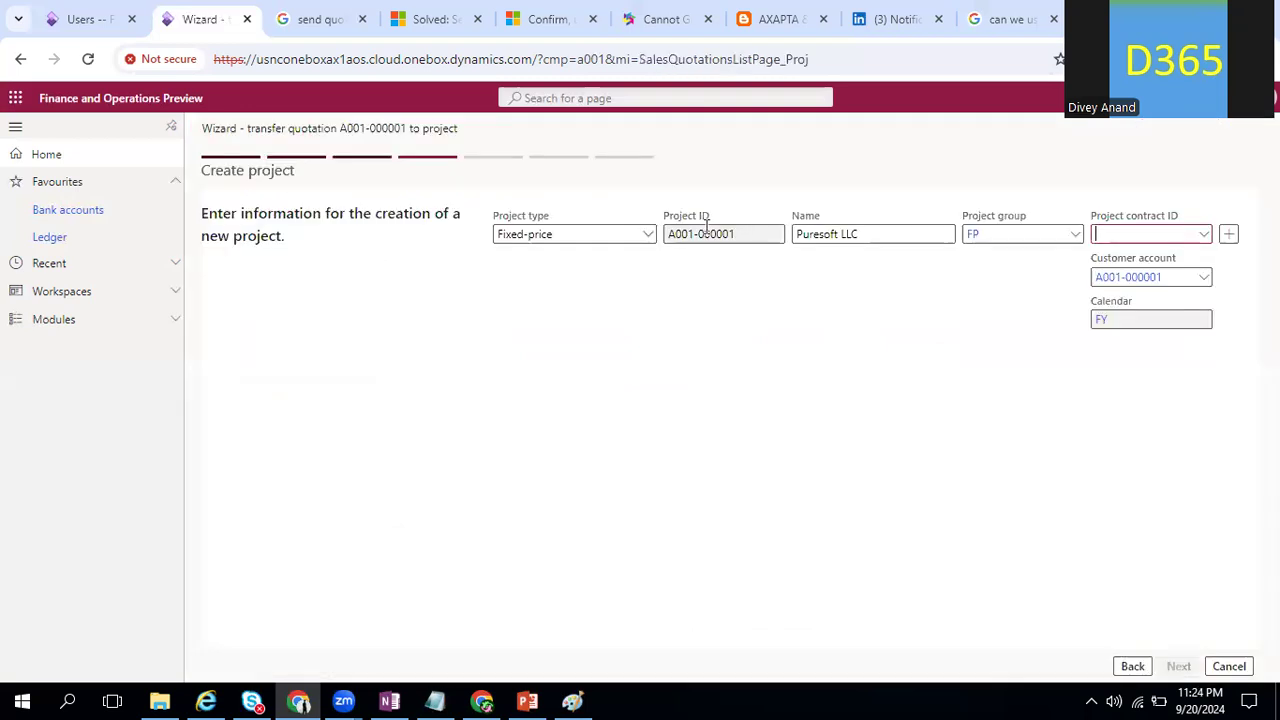
# Assign the Milestone Contract to the new project and continue to the final wizard page with forecast transfer set to No
pyautogui.click(1202, 240)
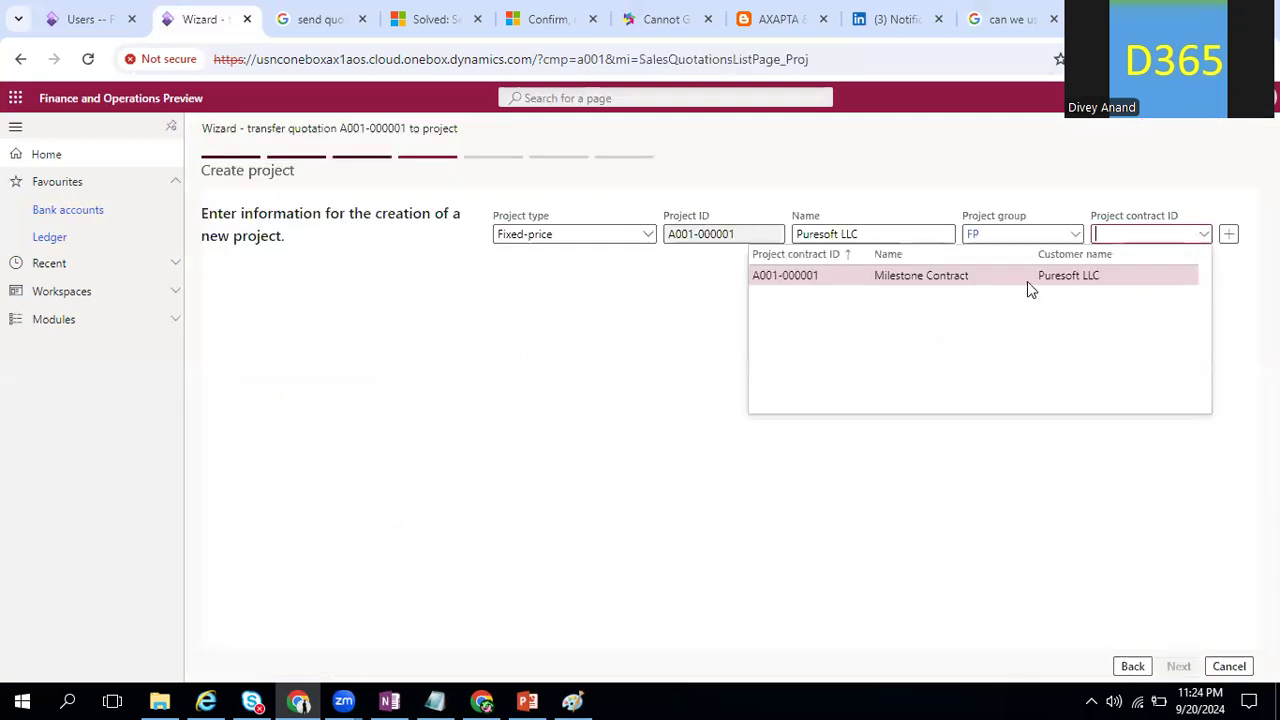
pyautogui.click(1105, 277)
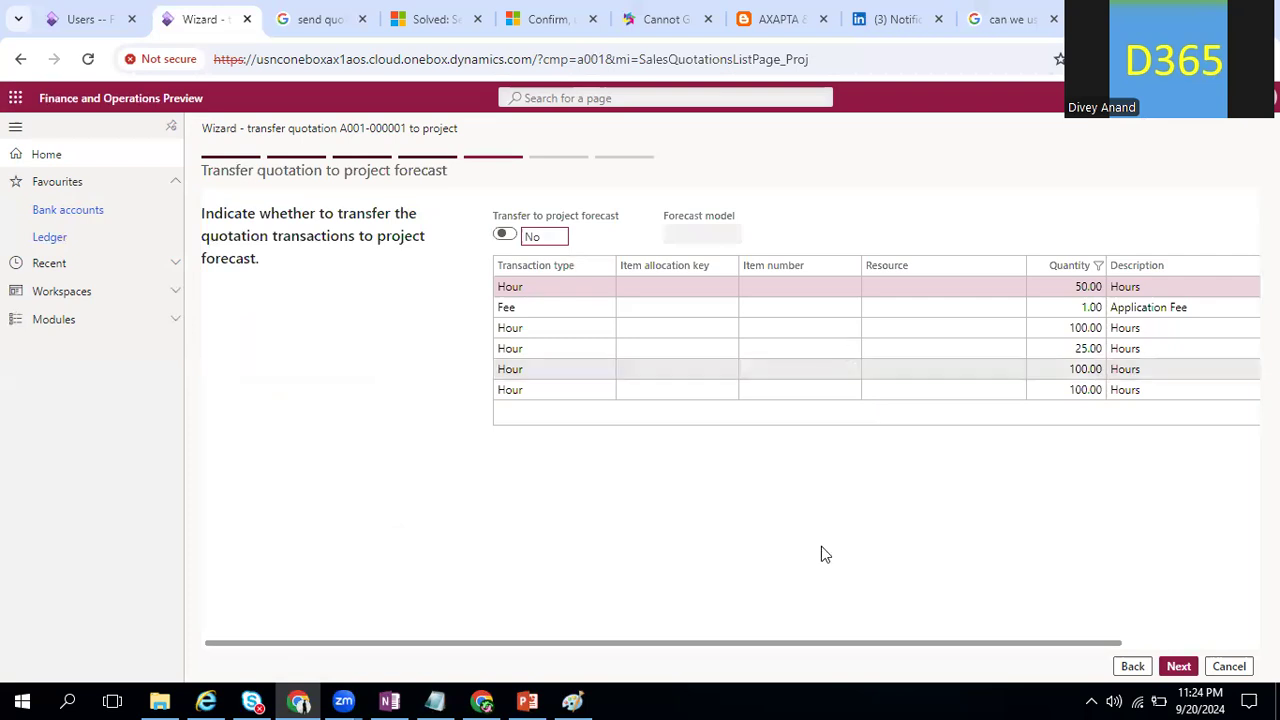
pyautogui.hscroll(3, 1042, 340)
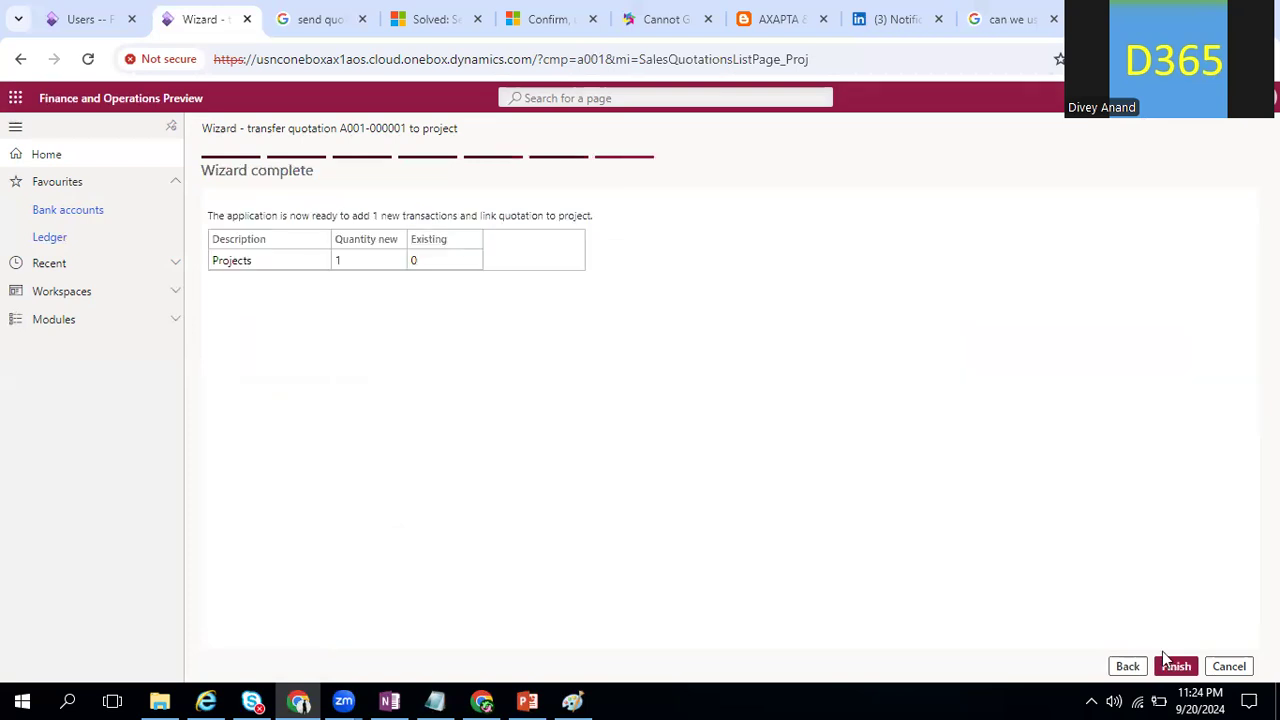
# Finish the quotation transfer to the project, copying the default financial dimensions from the quotation header to its lines, and dismiss the notification
pyautogui.click(1166, 660)
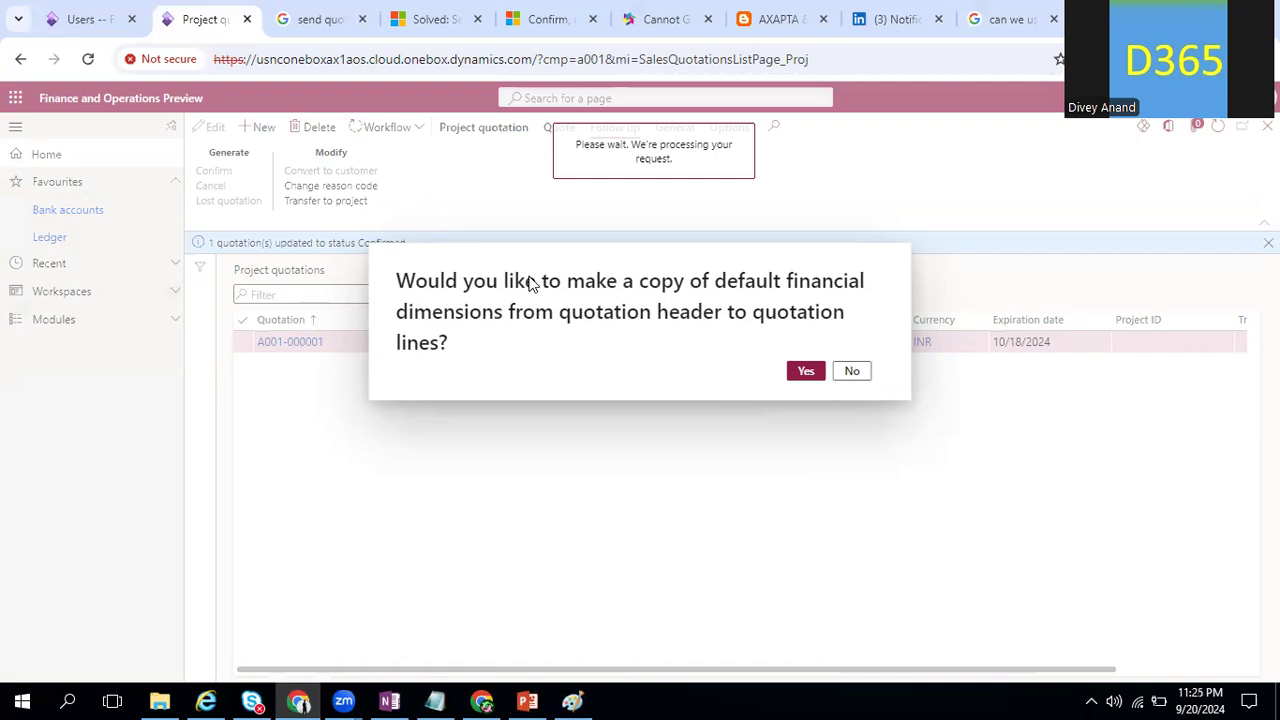
pyautogui.press('Return')
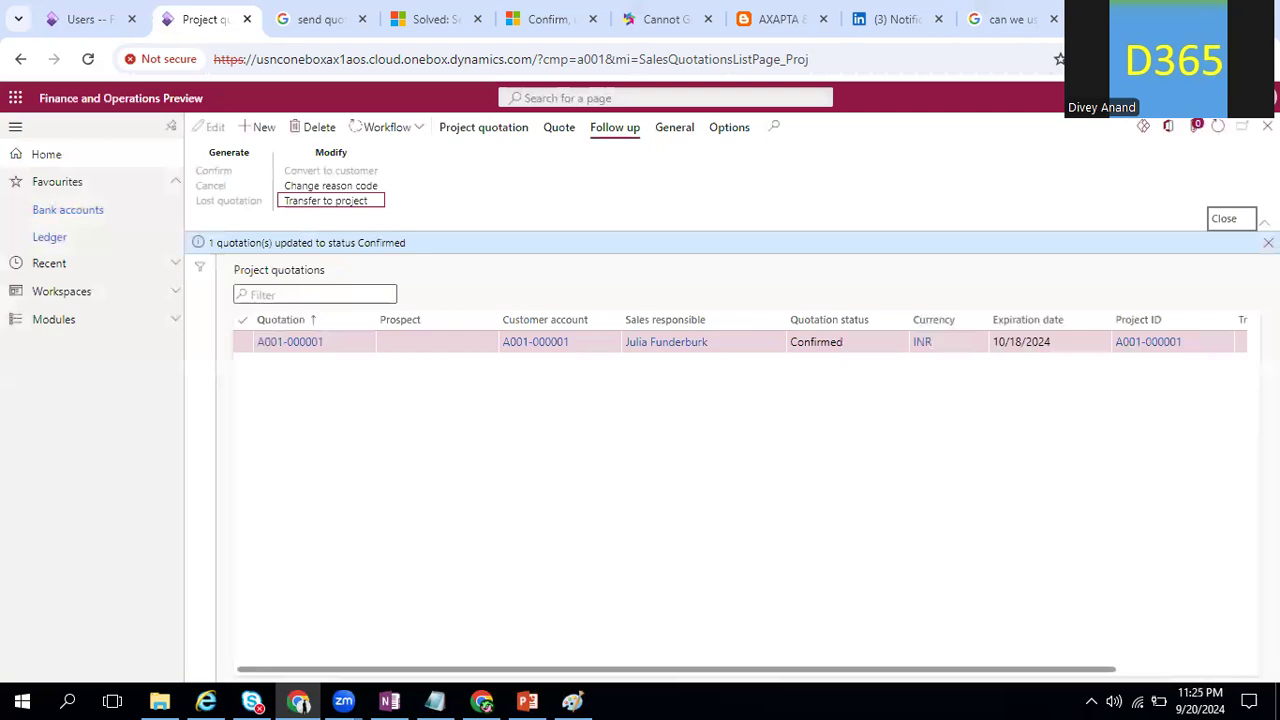
pyautogui.click(1268, 243)
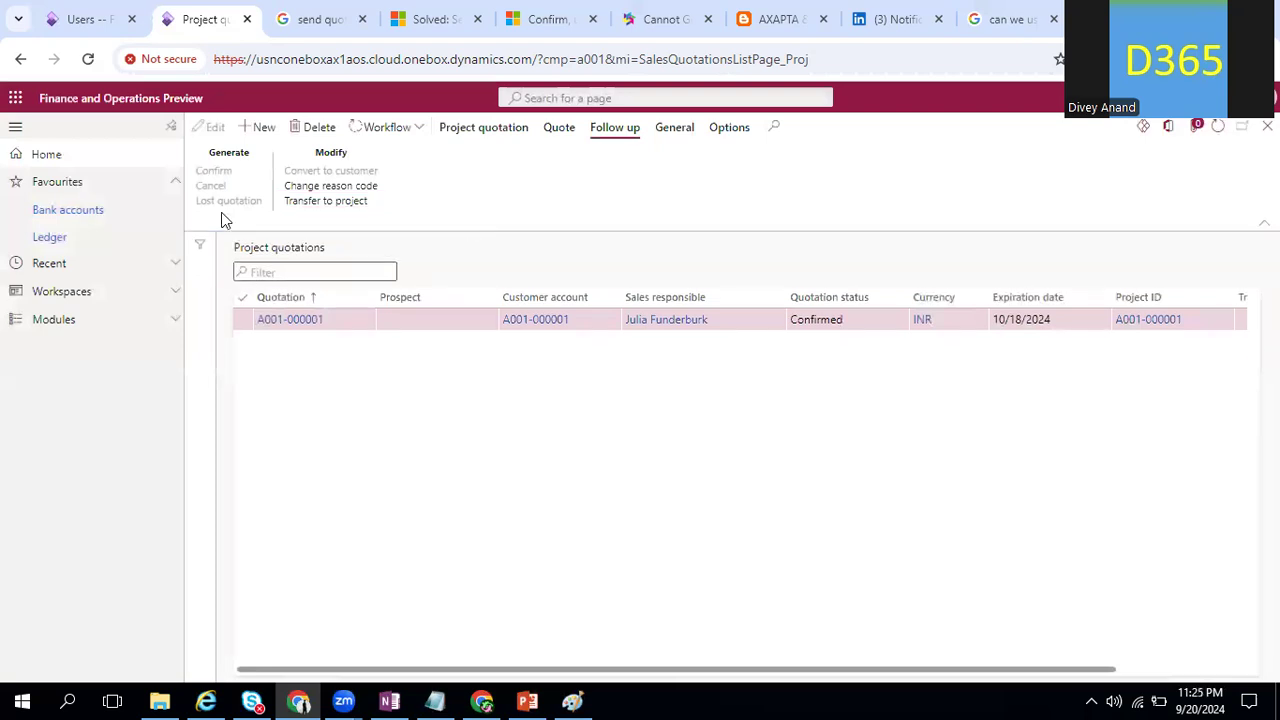
# Open the list of all projects in Project management and accounting and view the planning options for the Puresoft LLC project
pyautogui.click(62, 320)
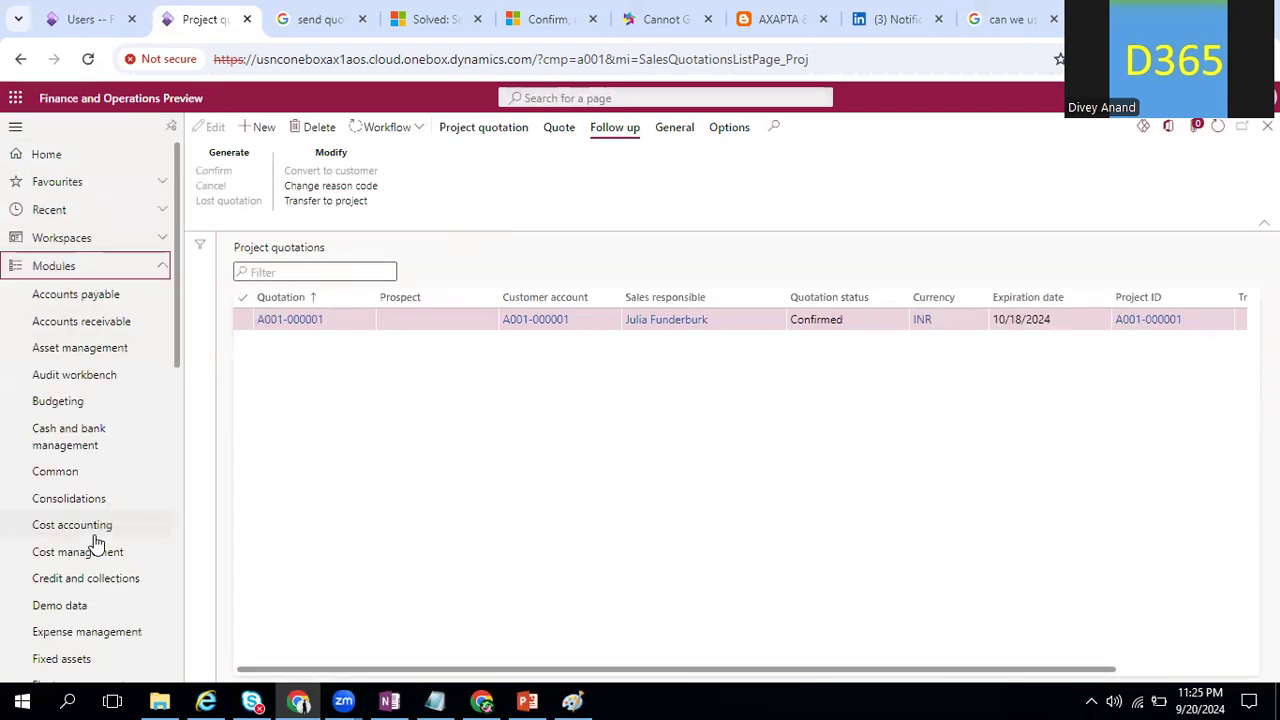
pyautogui.scroll(-5, 178, 630)
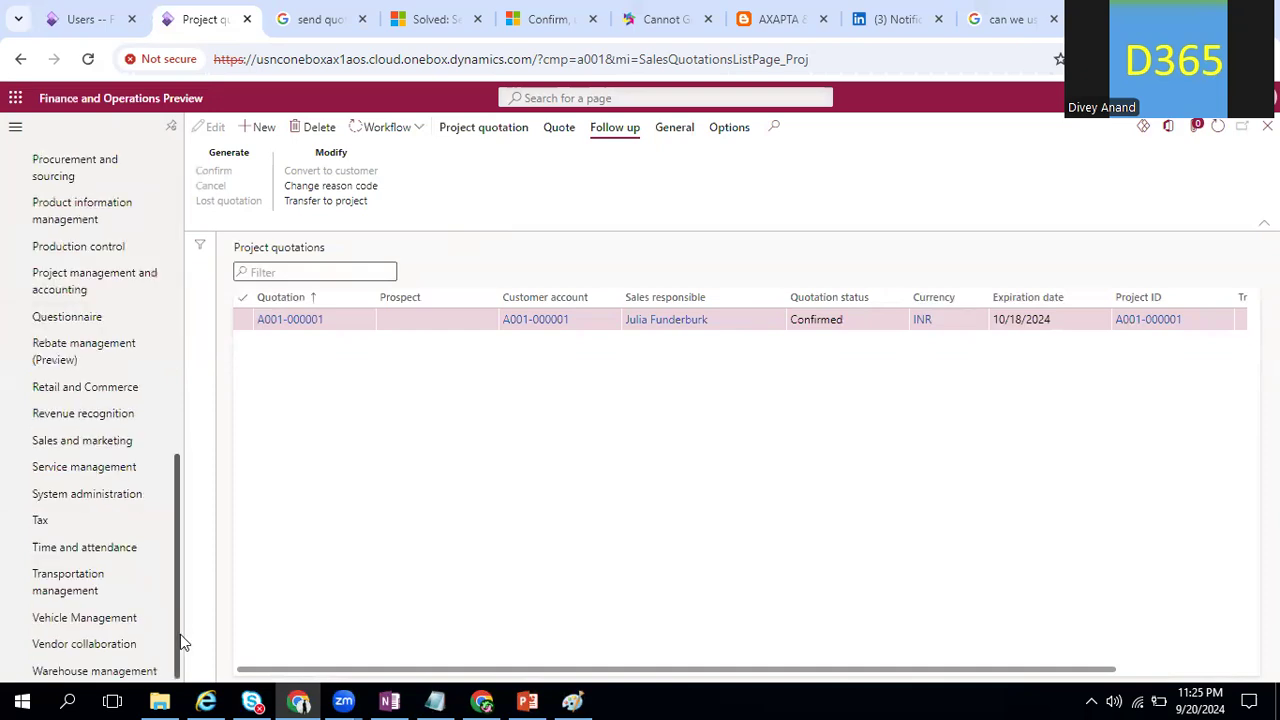
pyautogui.click(62, 273)
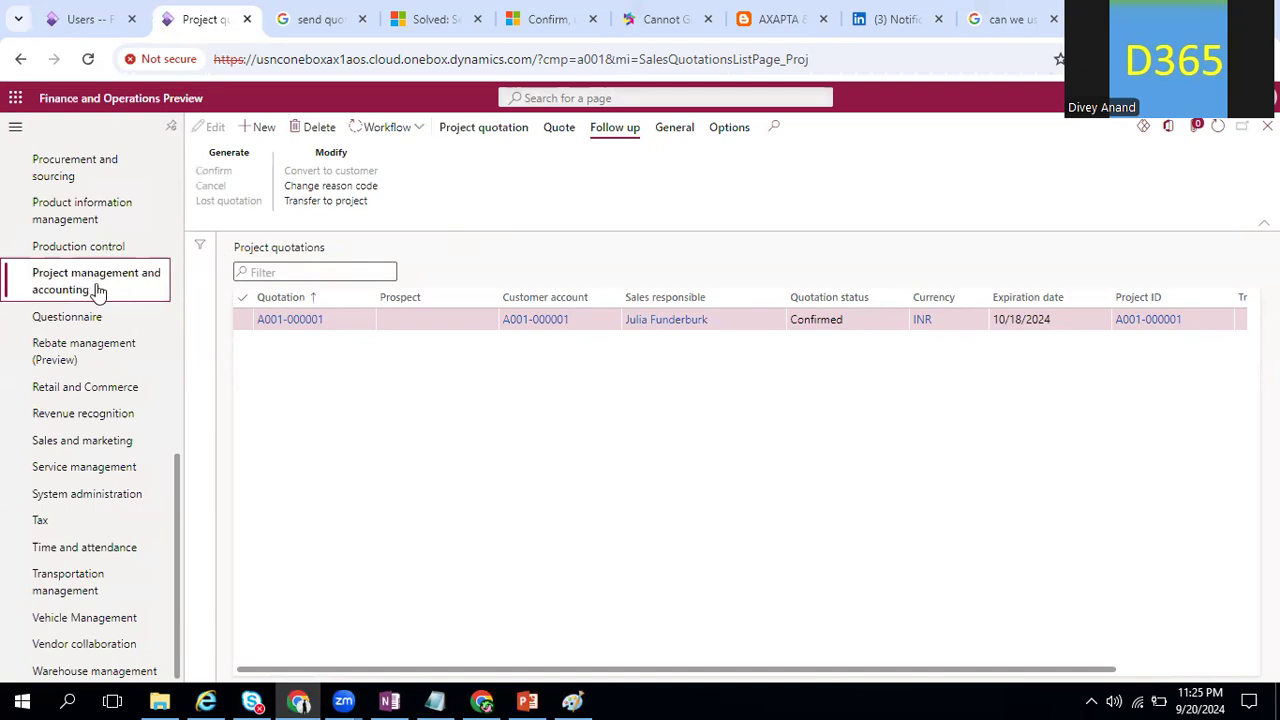
pyautogui.click(98, 289)
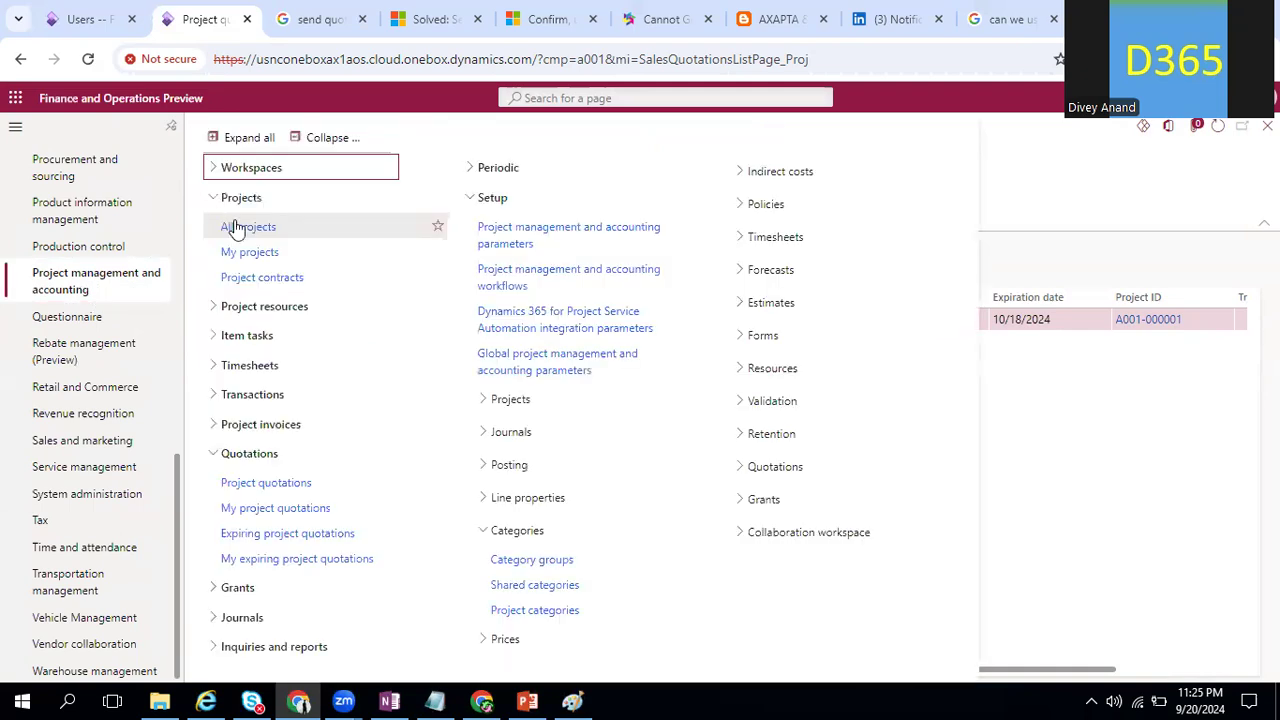
pyautogui.click(375, 226)
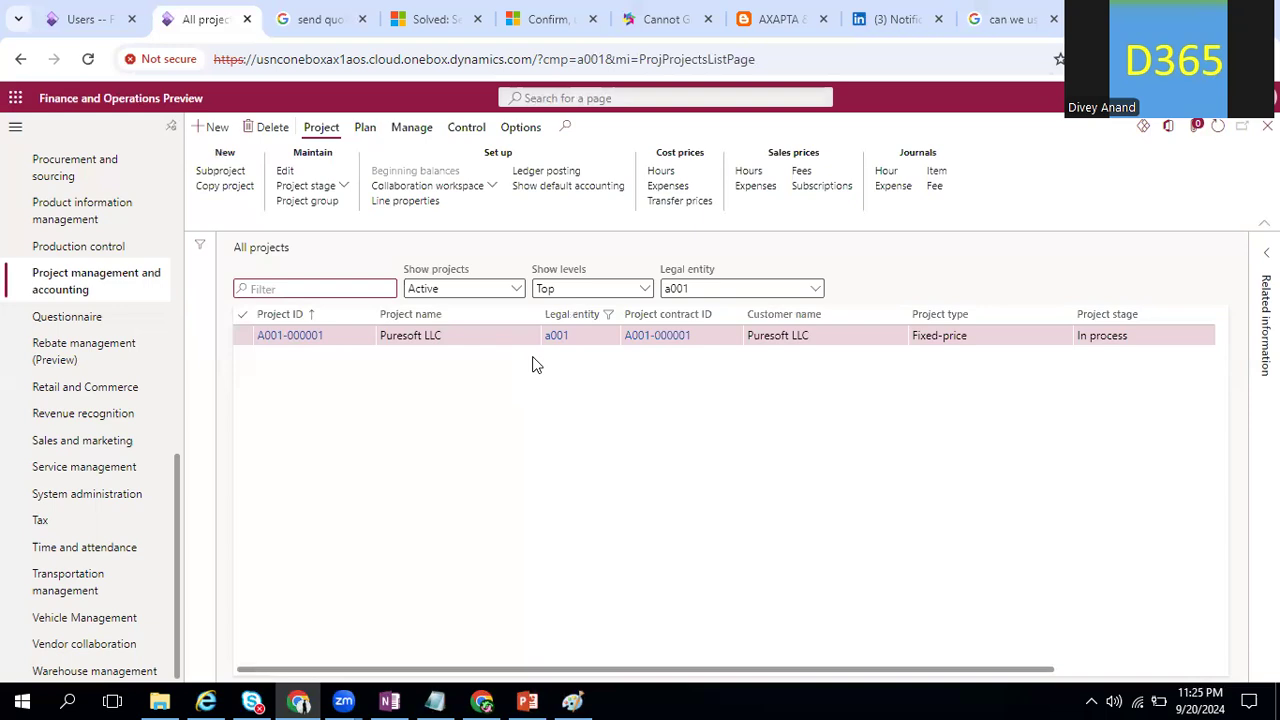
pyautogui.click(370, 132)
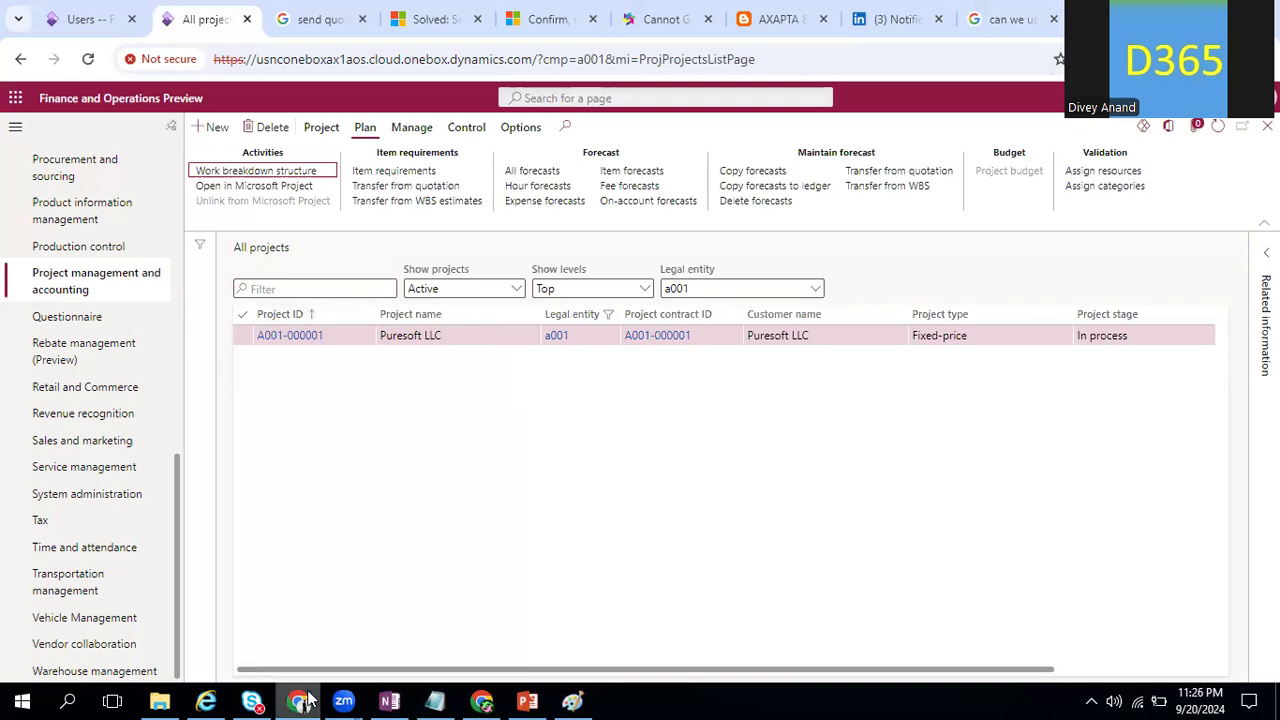
pyautogui.click(307, 700)
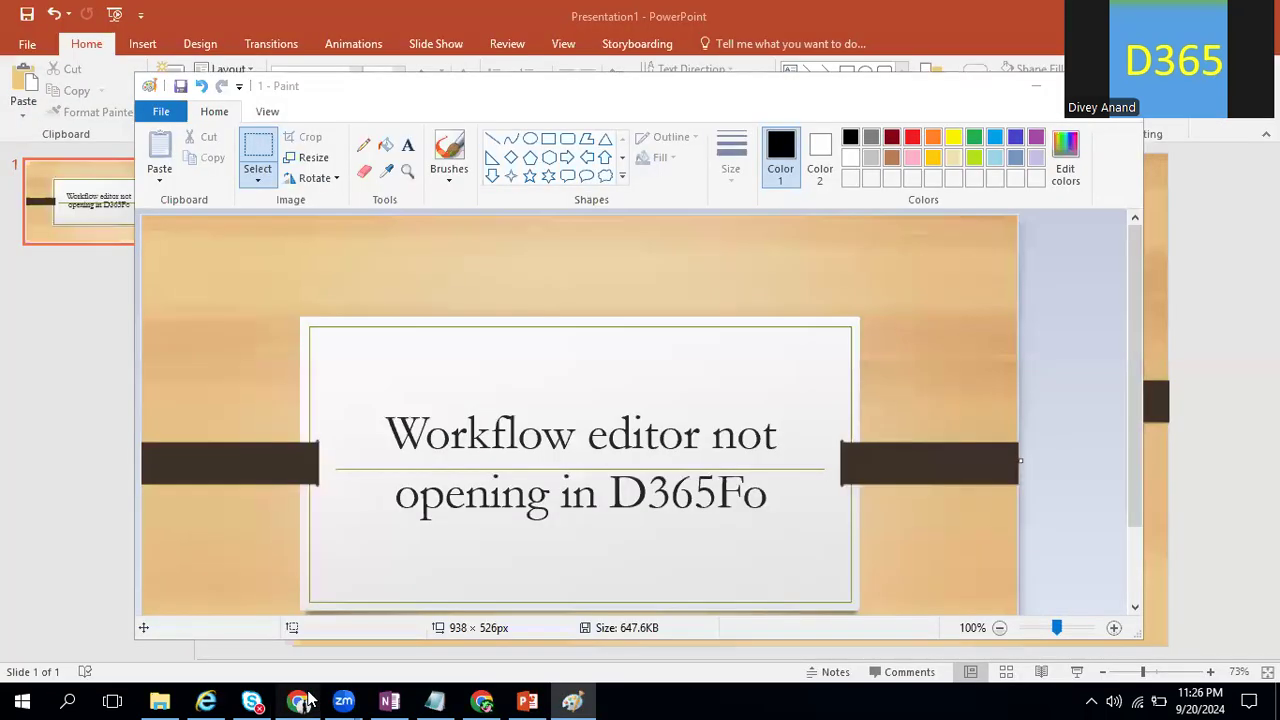
pyautogui.click(307, 700)
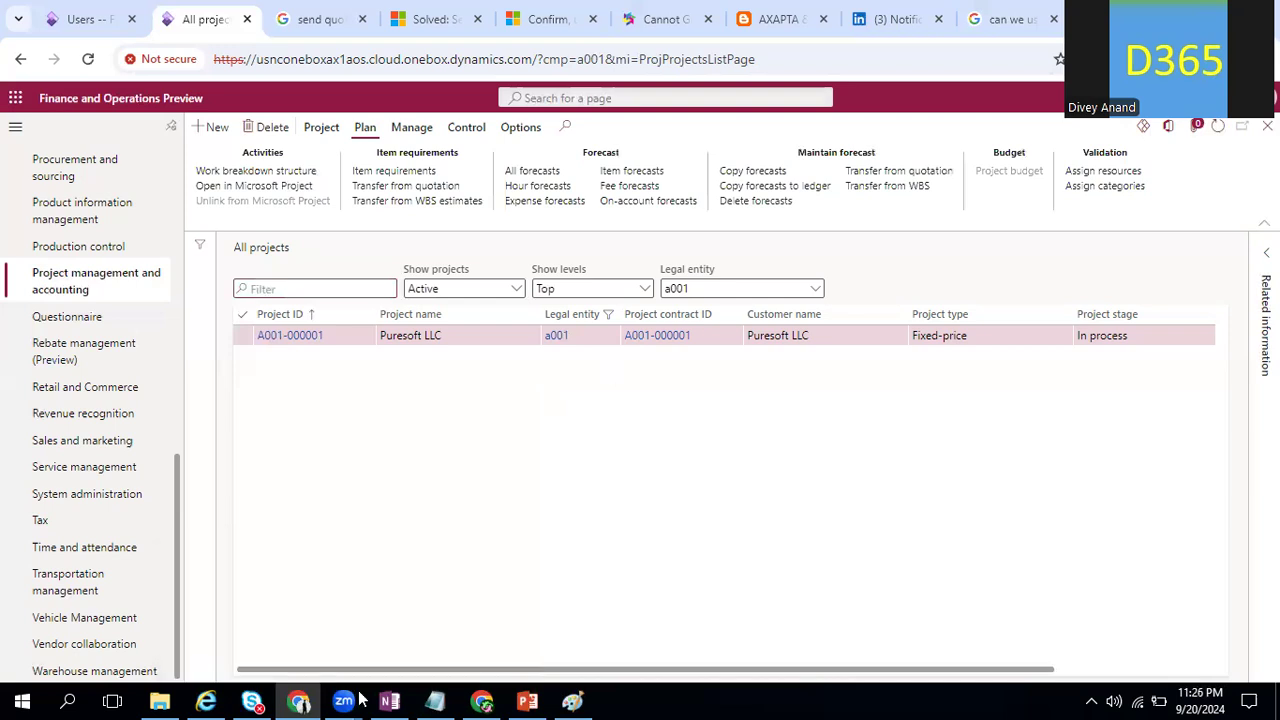
pyautogui.click(425, 653)
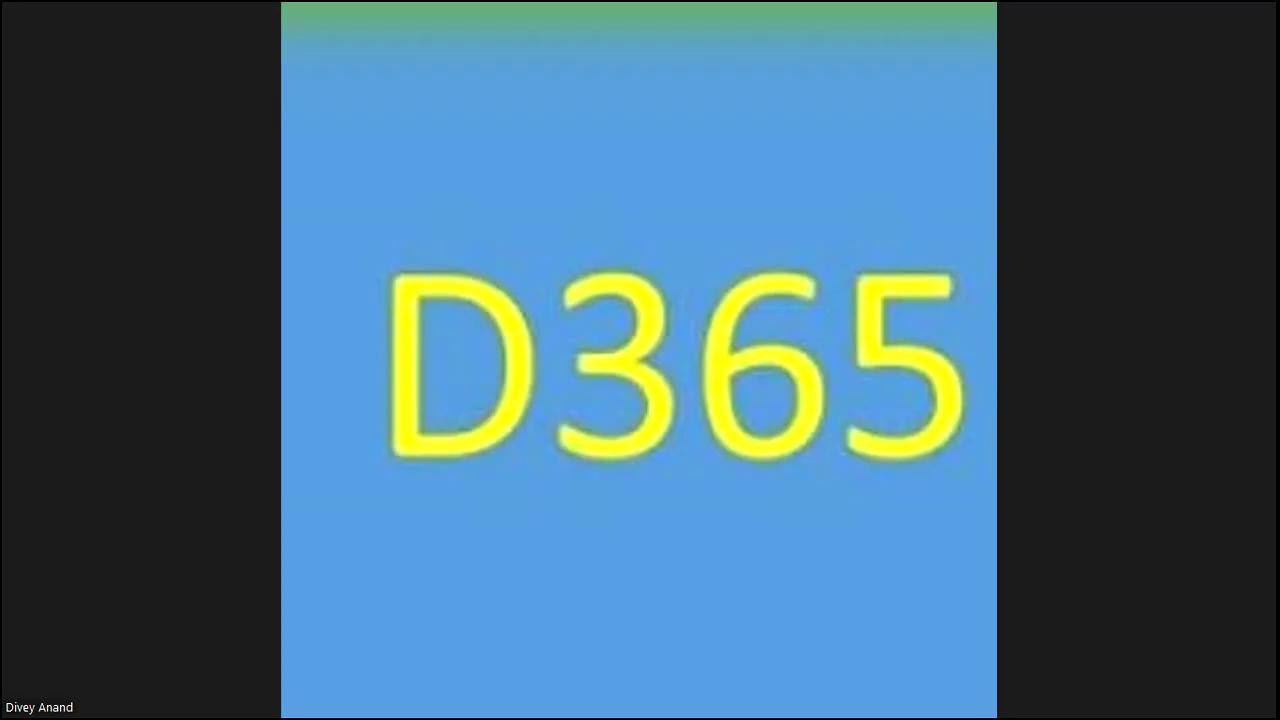